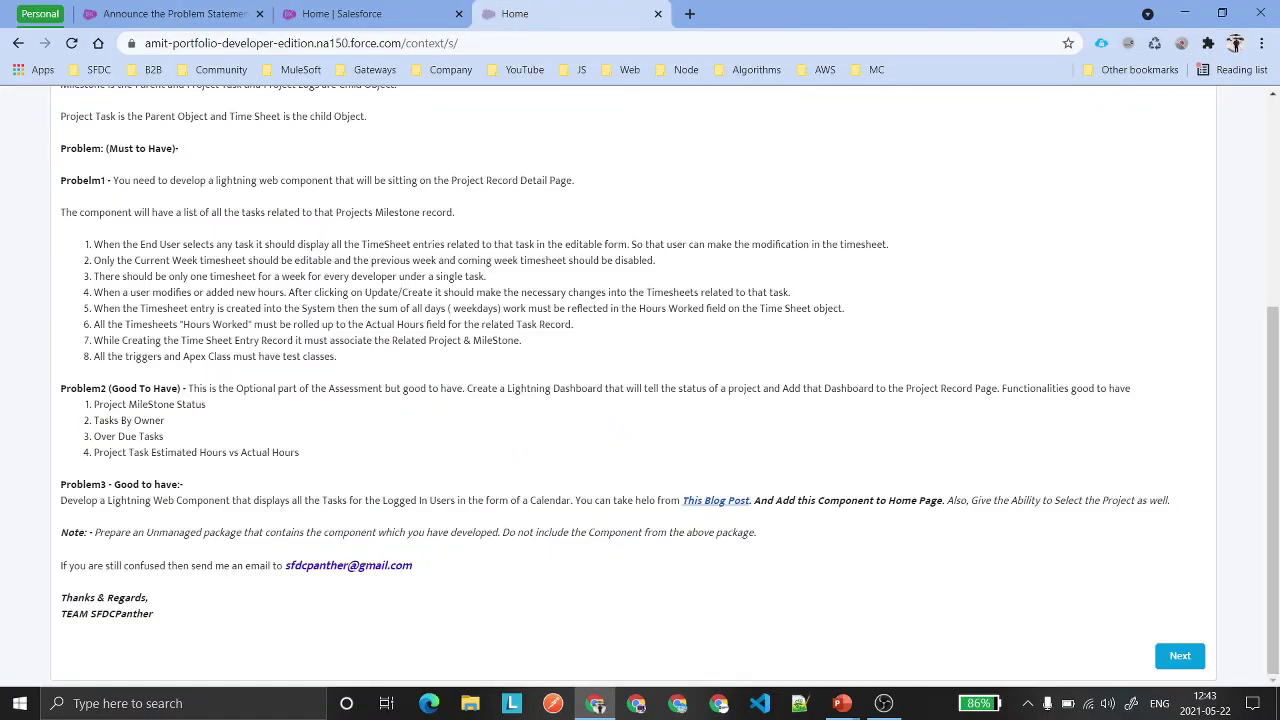
# Scroll up to the top of the Celebrating 15K Subscribers problem statement and its objects list.
pyautogui.scroll(4, 423, 257)
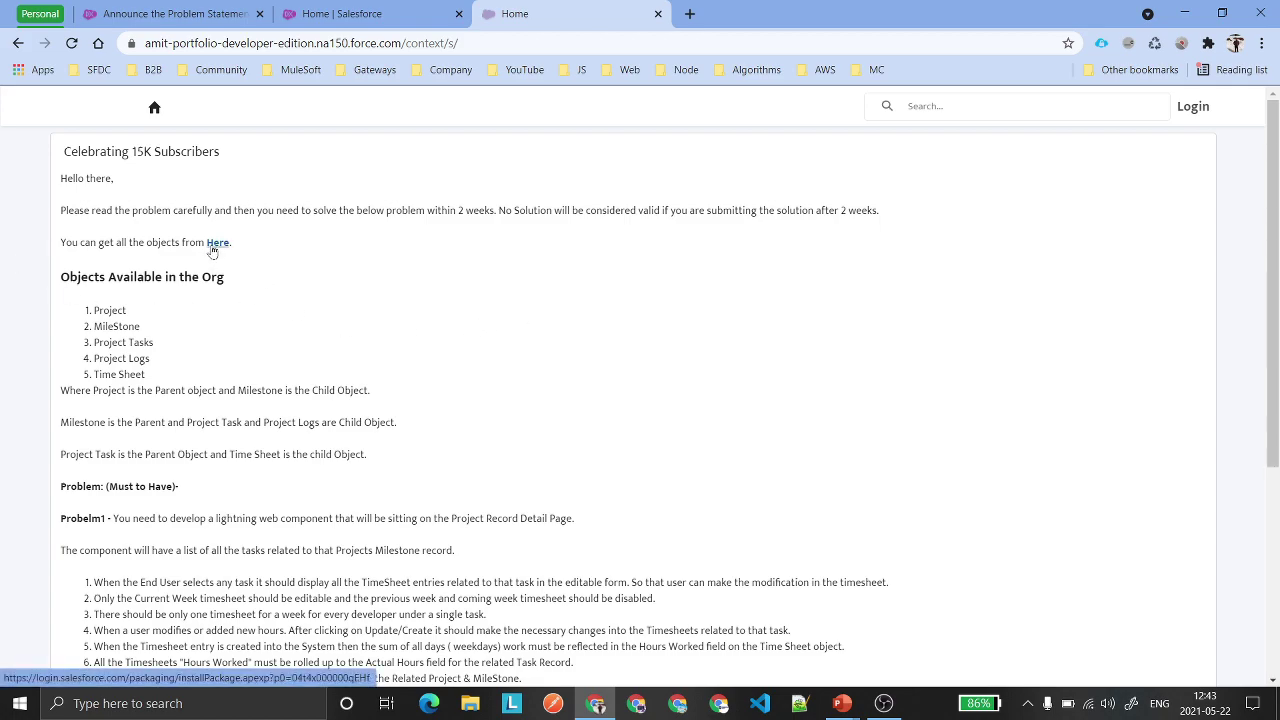
# Open the objects package install link in a new tab.
pyautogui.click(552, 43)
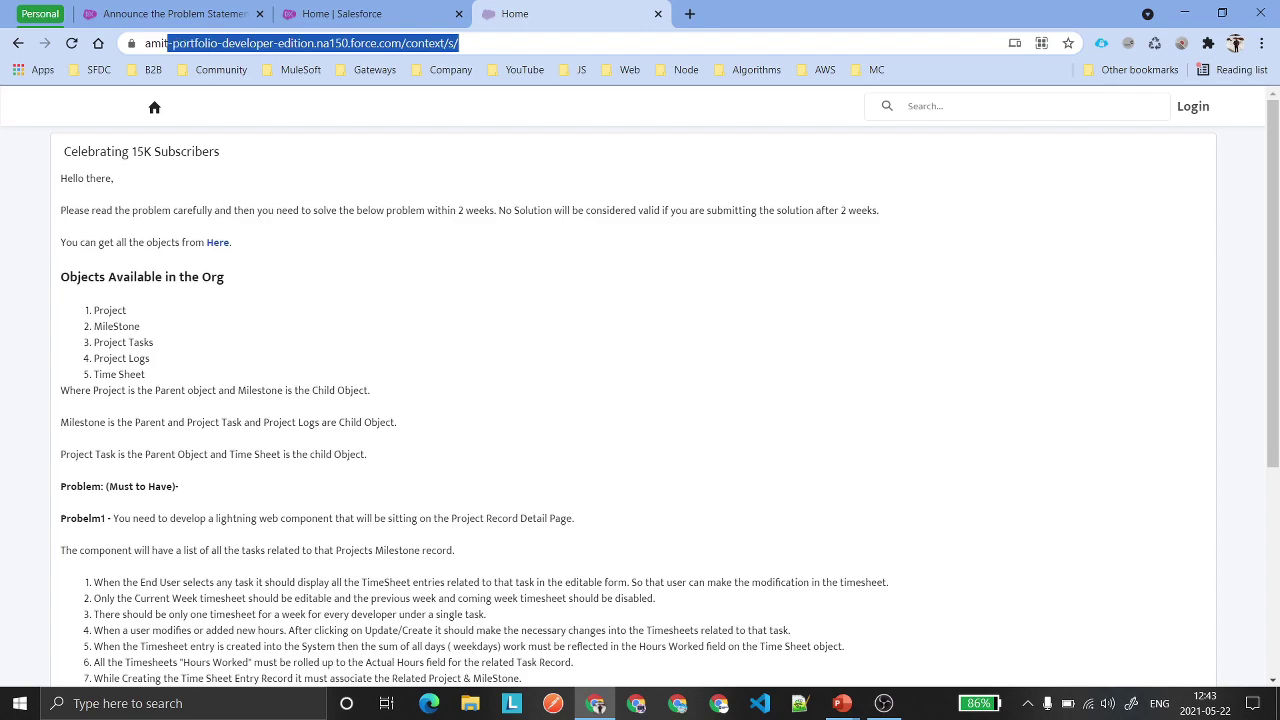
pyautogui.click(376, 272)
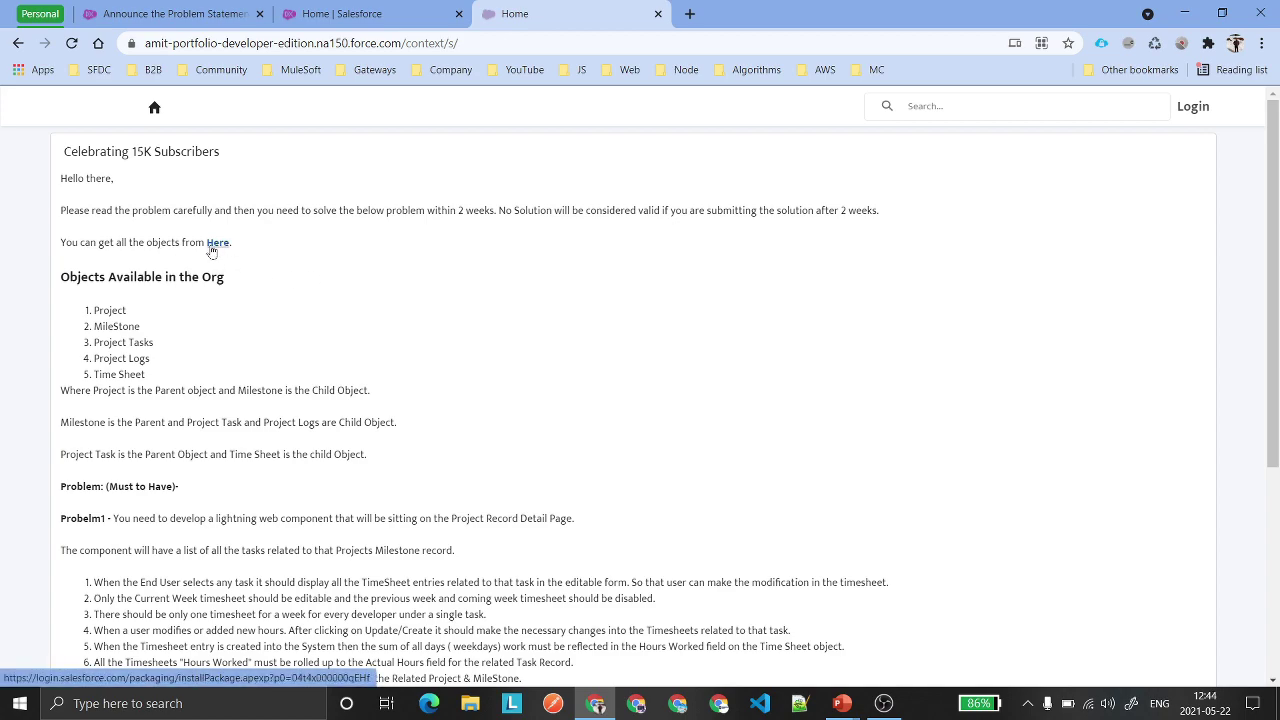
pyautogui.click(212, 245)
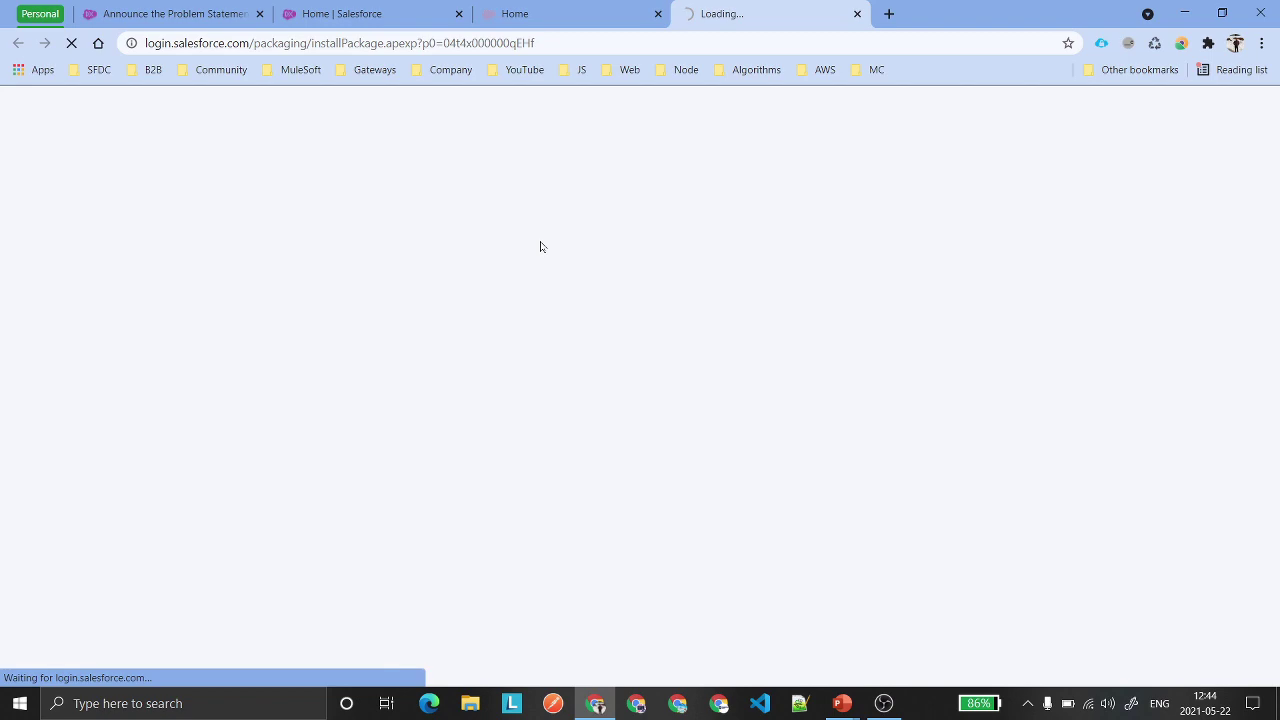
# Select the Choose a Username page's web address, then return to the problem statement tab.
pyautogui.moveTo(535, 43); pyautogui.dragTo(145, 43)
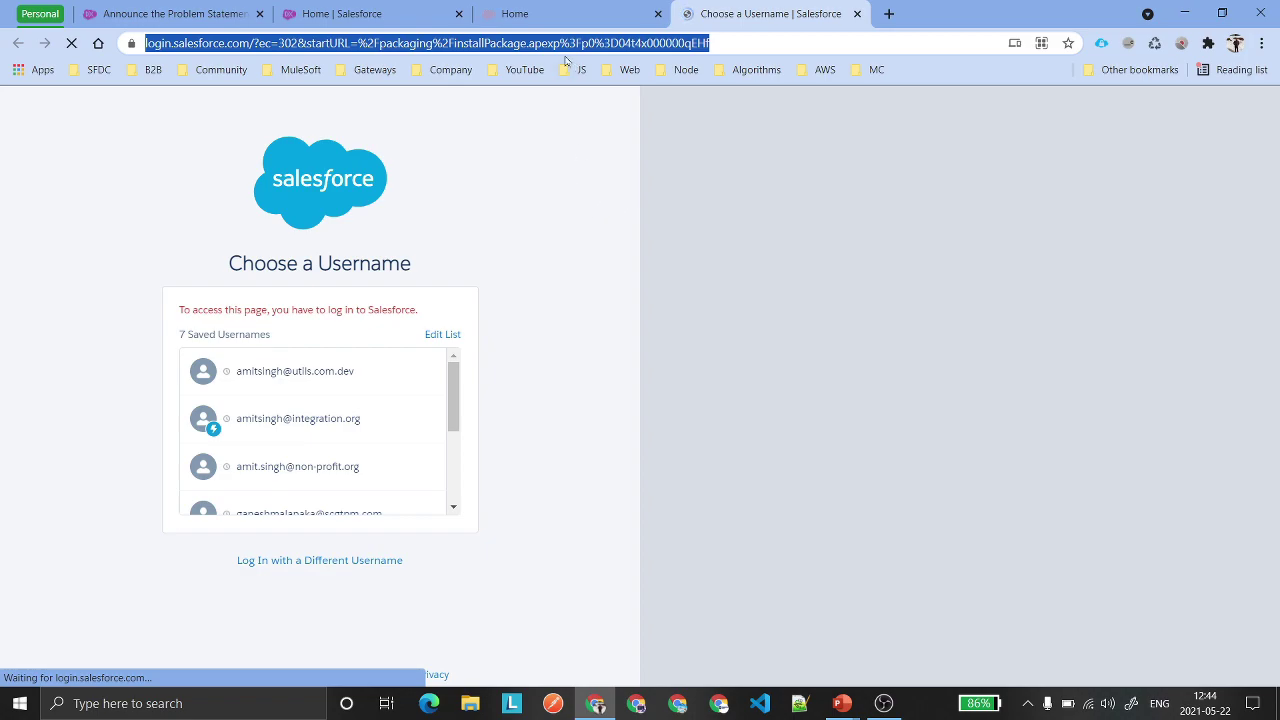
pyautogui.click(548, 14)
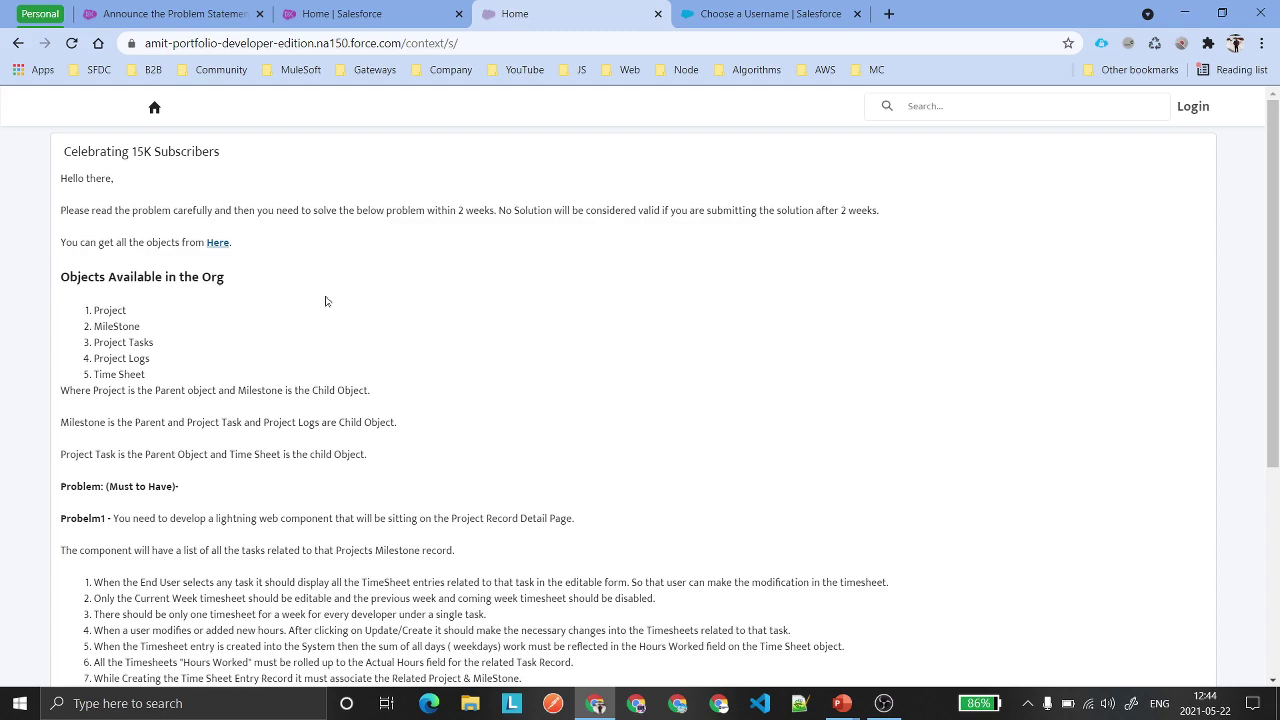
pyautogui.scroll(-1, 281, 301)
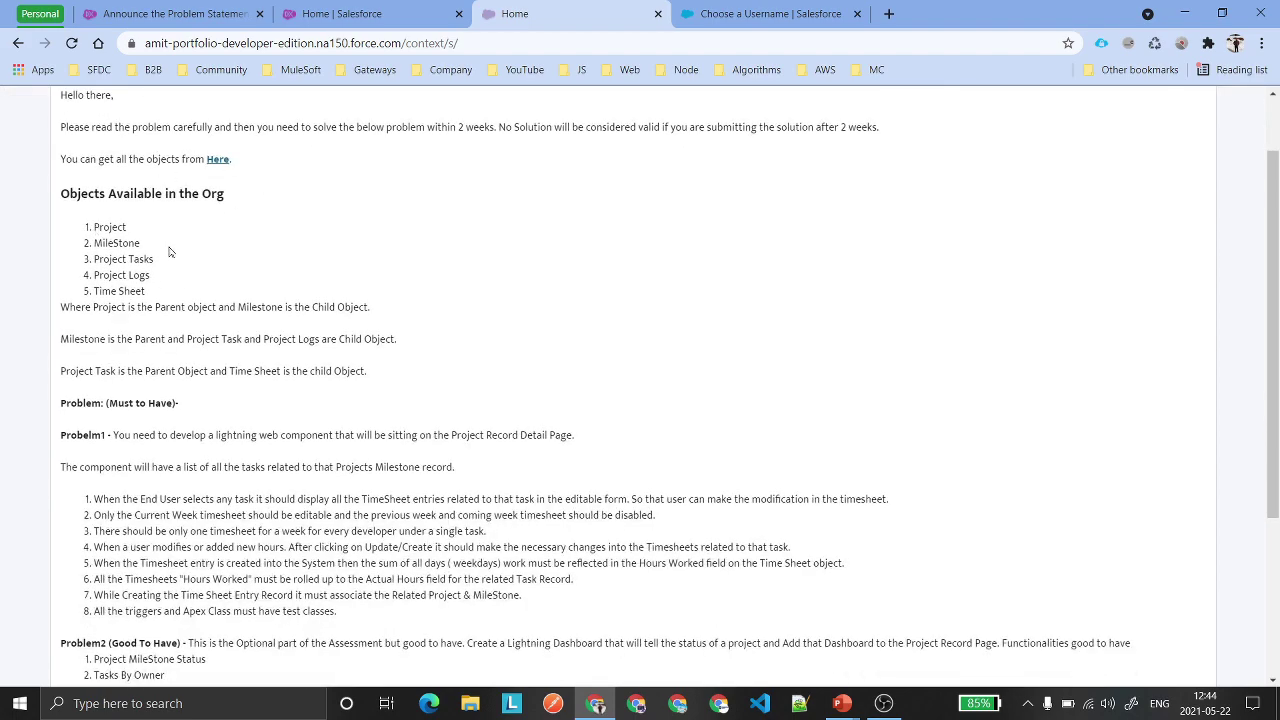
pyautogui.doubleClick(110, 227)
pyautogui.doubleClick(116, 243)
pyautogui.doubleClick(110, 259)
pyautogui.doubleClick(110, 275)
pyautogui.tripleClick(131, 291)
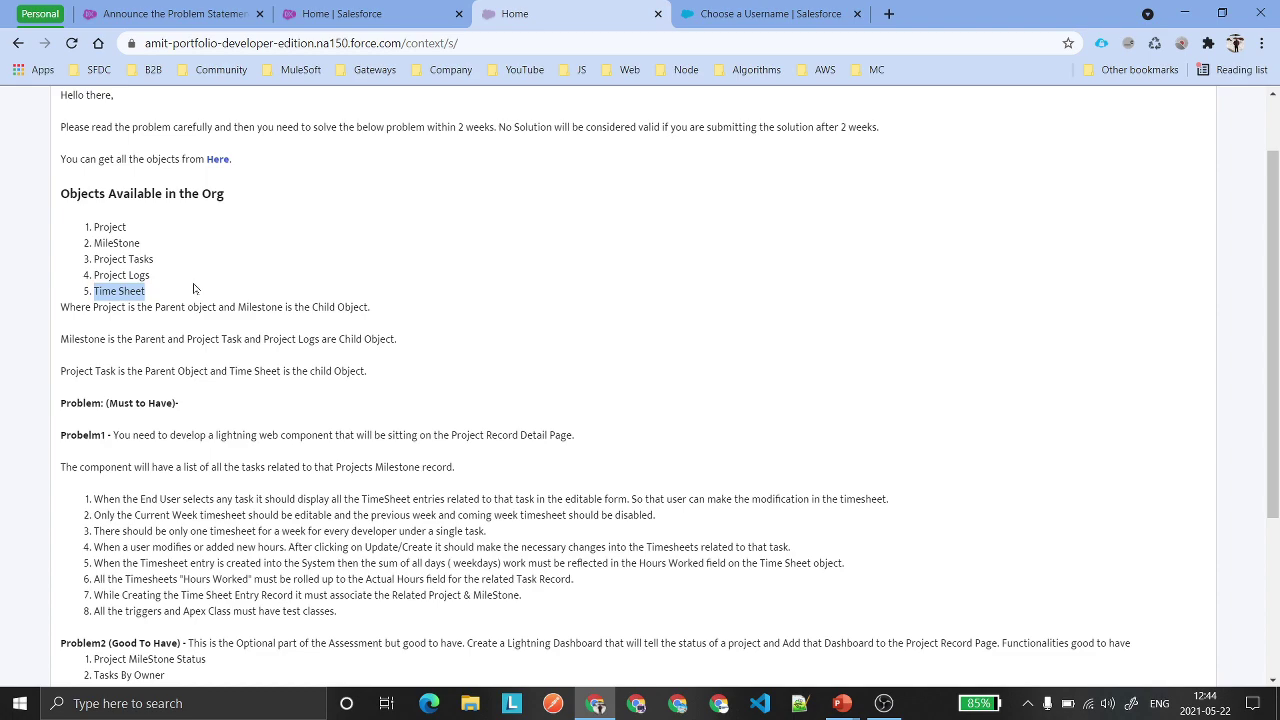
pyautogui.scroll(-3, 194, 288)
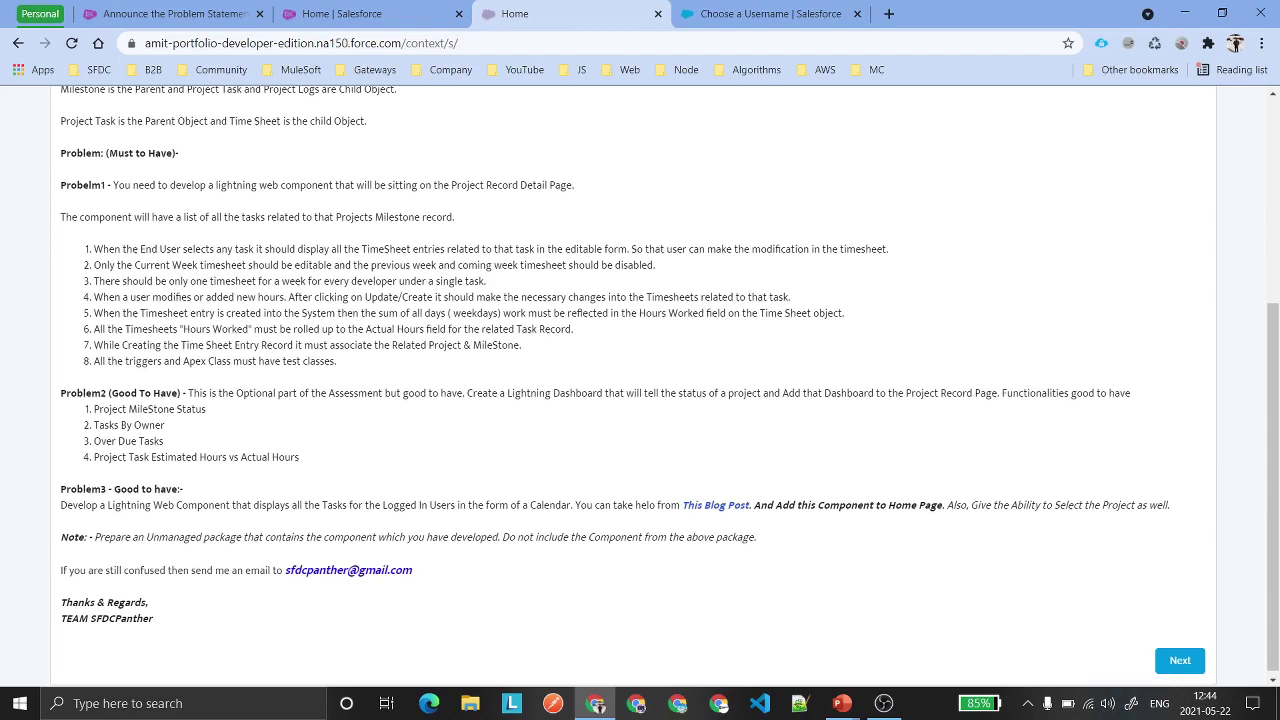
# Zoom the page to 125% and highlight the Project Record Detail Page and editable current-week timesheet requirements.
pyautogui.hotkey('ctrl', '+')
pyautogui.hotkey('ctrl', '+')
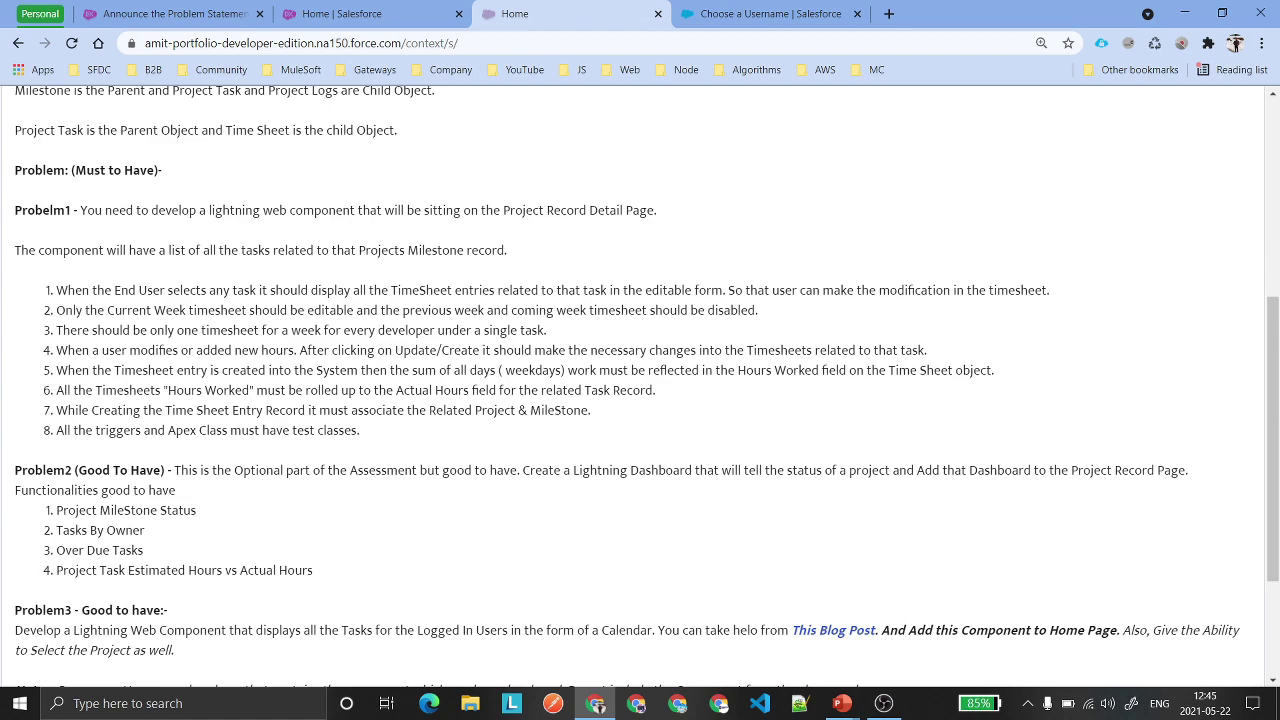
pyautogui.moveTo(503, 210); pyautogui.dragTo(654, 210)
pyautogui.click(345, 243)
pyautogui.moveTo(154, 310); pyautogui.dragTo(354, 310)
pyautogui.click(354, 310)
pyautogui.moveTo(432, 330); pyautogui.dragTo(552, 333)
pyautogui.click(556, 337)
pyautogui.moveTo(812, 350); pyautogui.dragTo(56, 352)
pyautogui.click(936, 355)
pyautogui.moveTo(1001, 371); pyautogui.dragTo(50, 372)
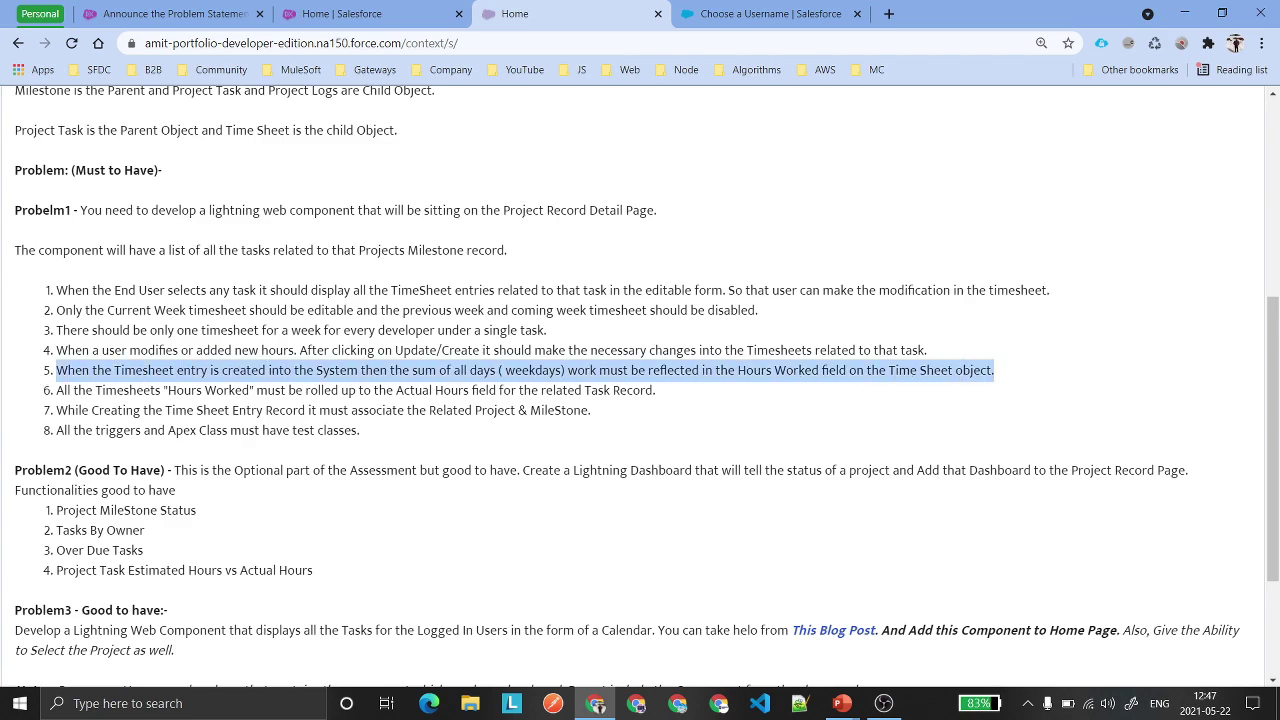
pyautogui.click(50, 372)
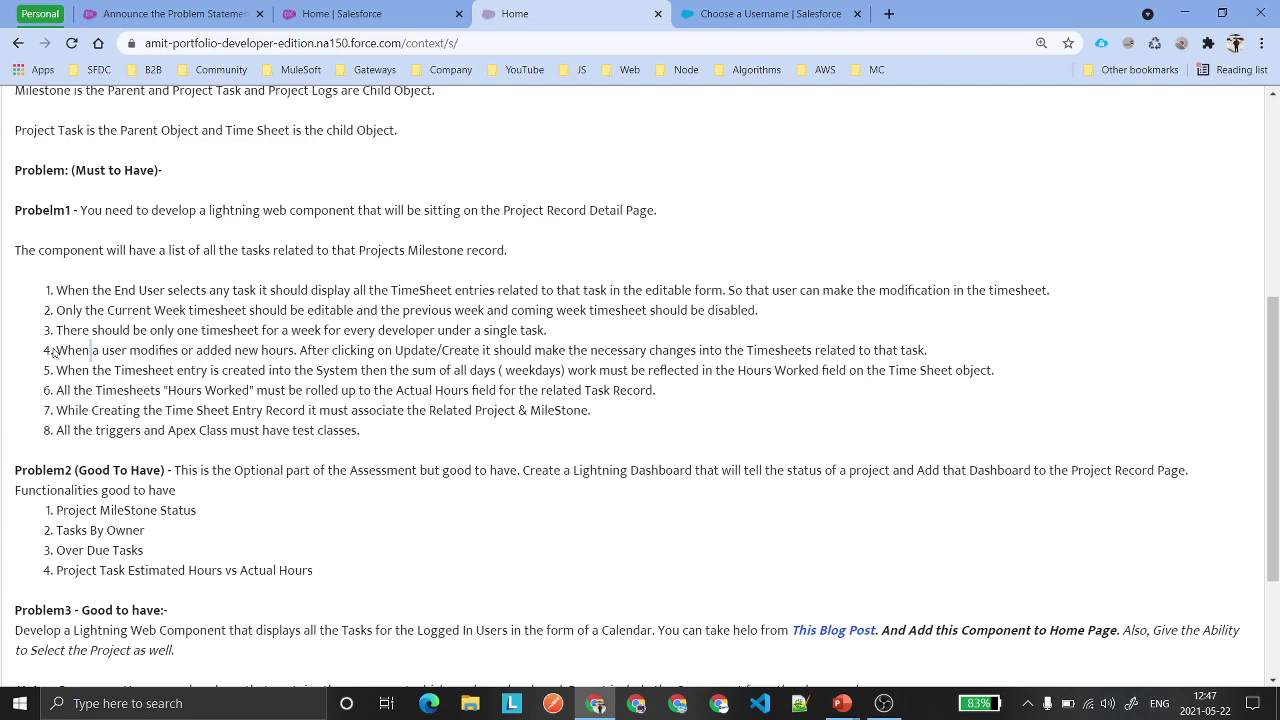
pyautogui.moveTo(52, 350); pyautogui.dragTo(75, 371)
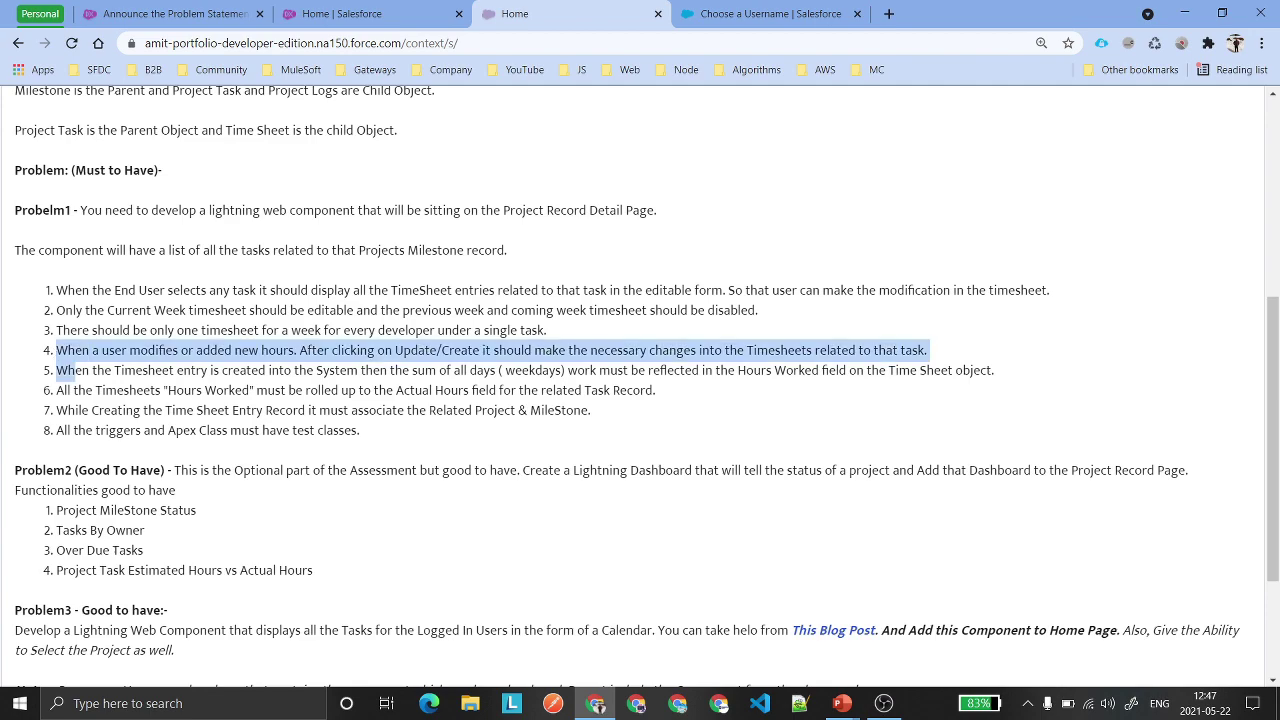
pyautogui.click(75, 371)
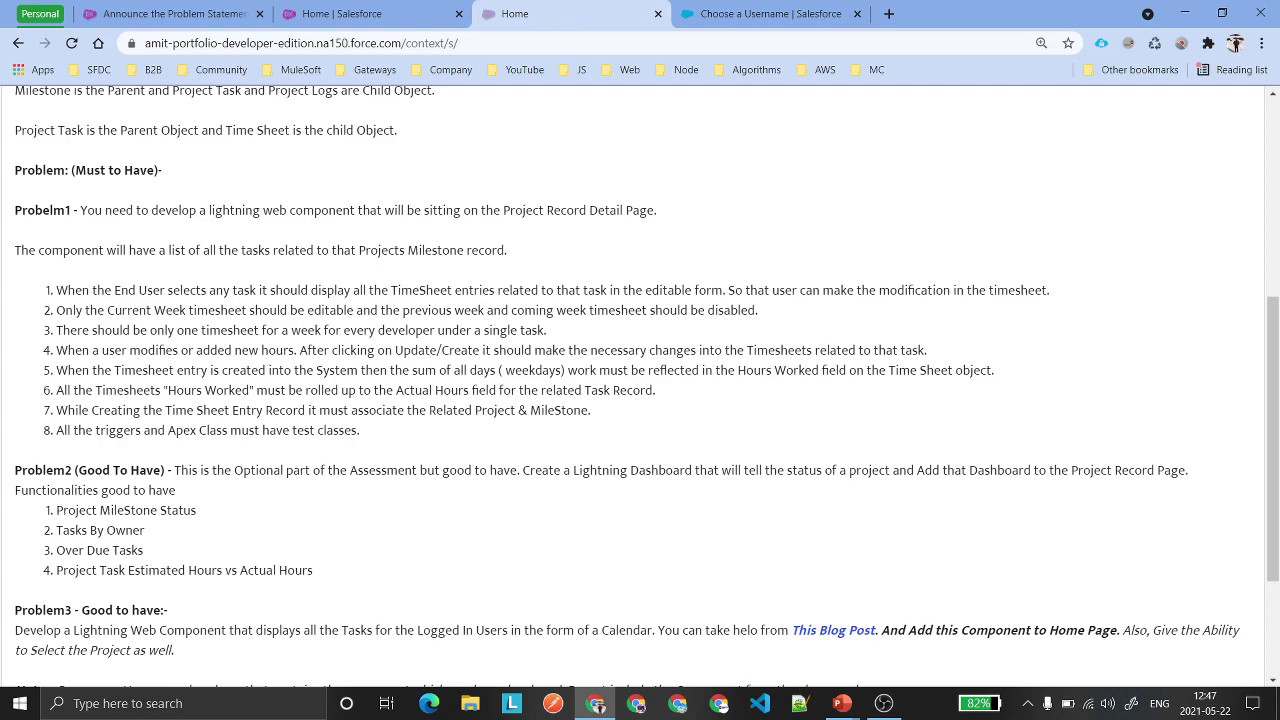
pyautogui.moveTo(163, 390); pyautogui.dragTo(242, 390)
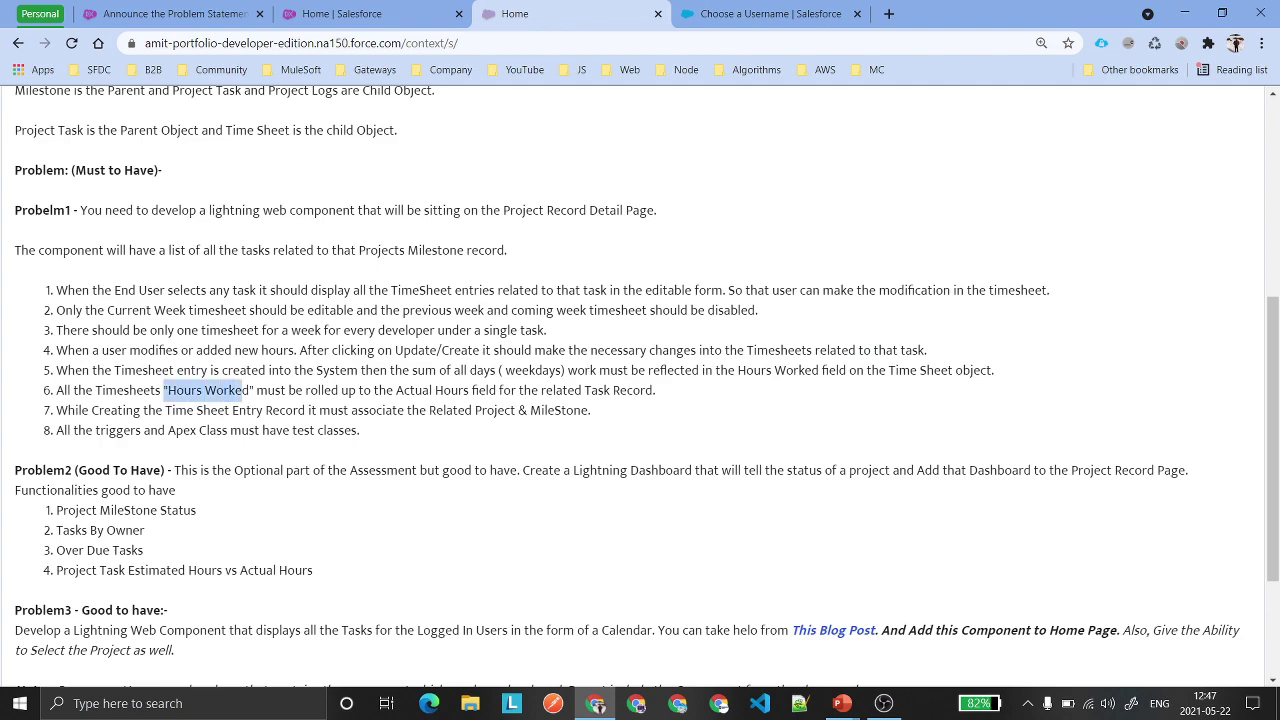
pyautogui.click(242, 390)
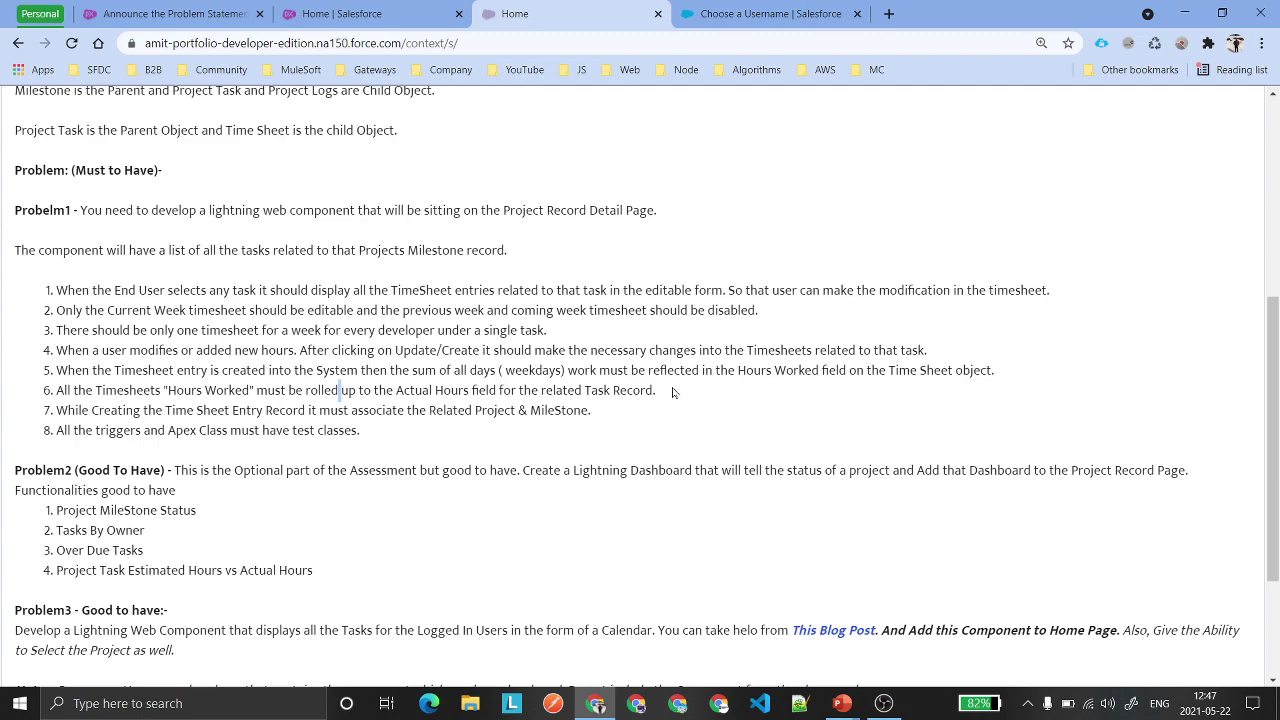
pyautogui.moveTo(671, 394); pyautogui.dragTo(563, 390)
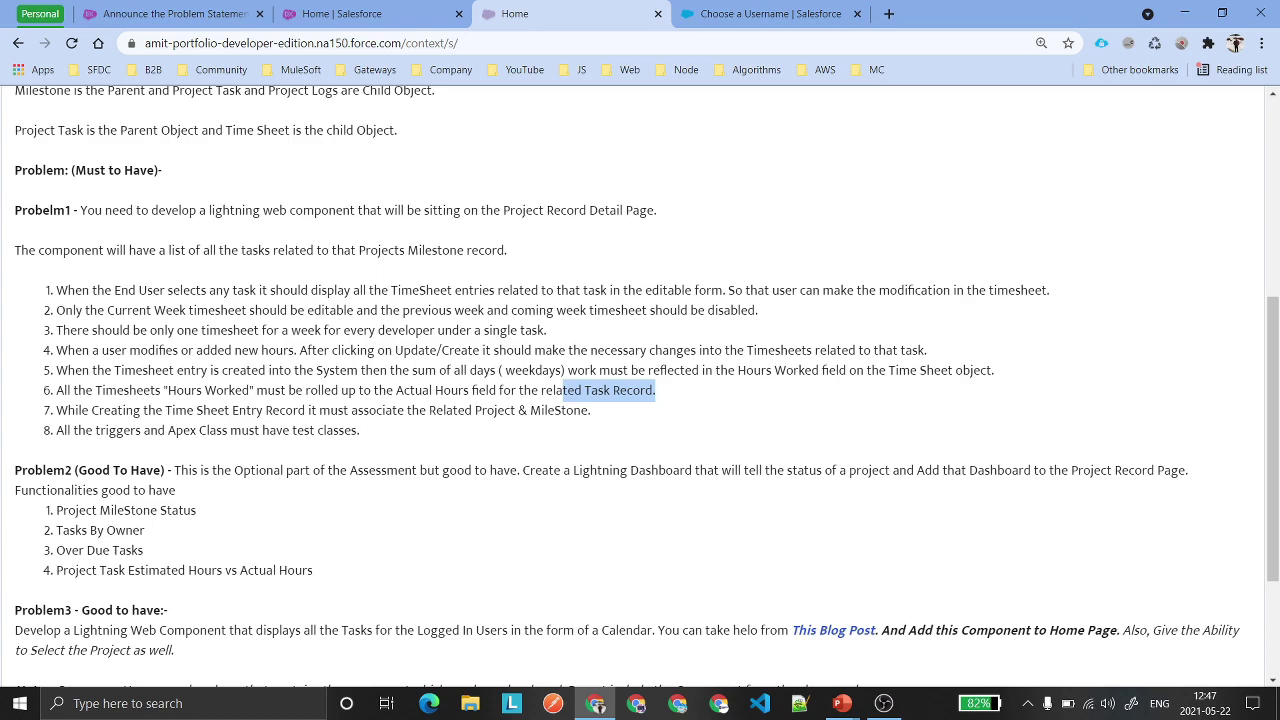
pyautogui.moveTo(588, 410); pyautogui.dragTo(429, 410)
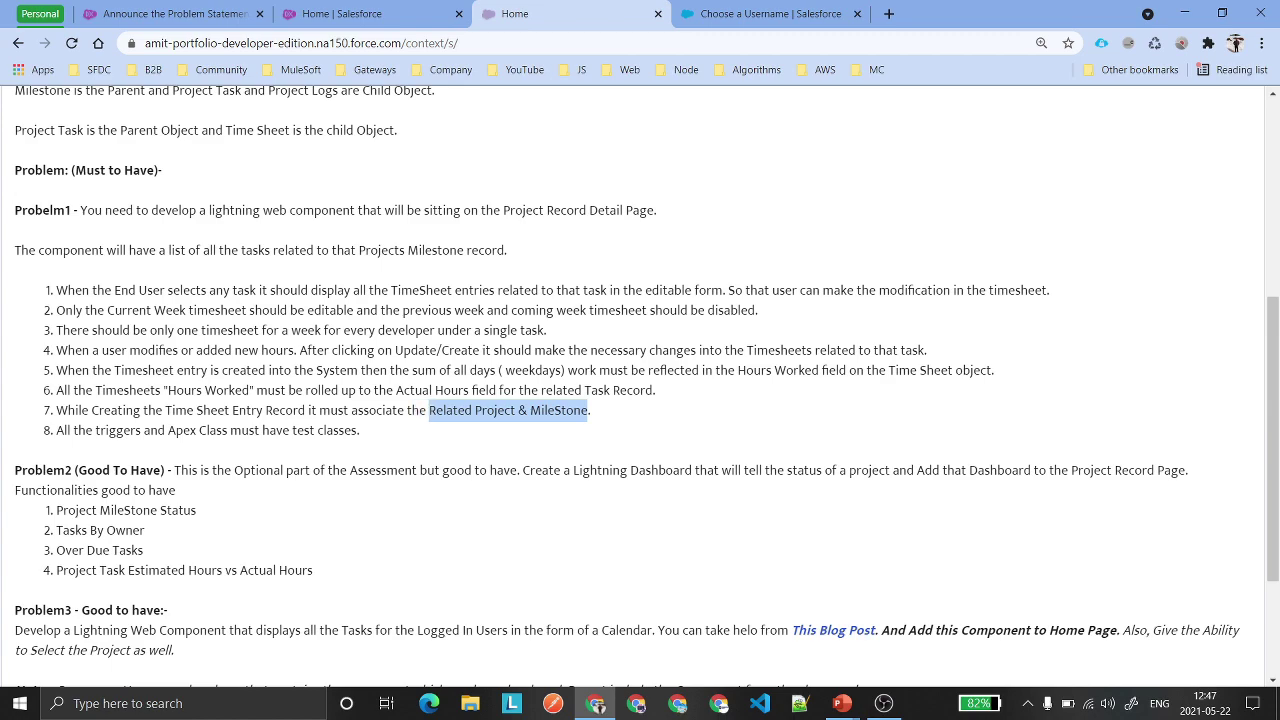
pyautogui.moveTo(363, 436); pyautogui.dragTo(51, 437)
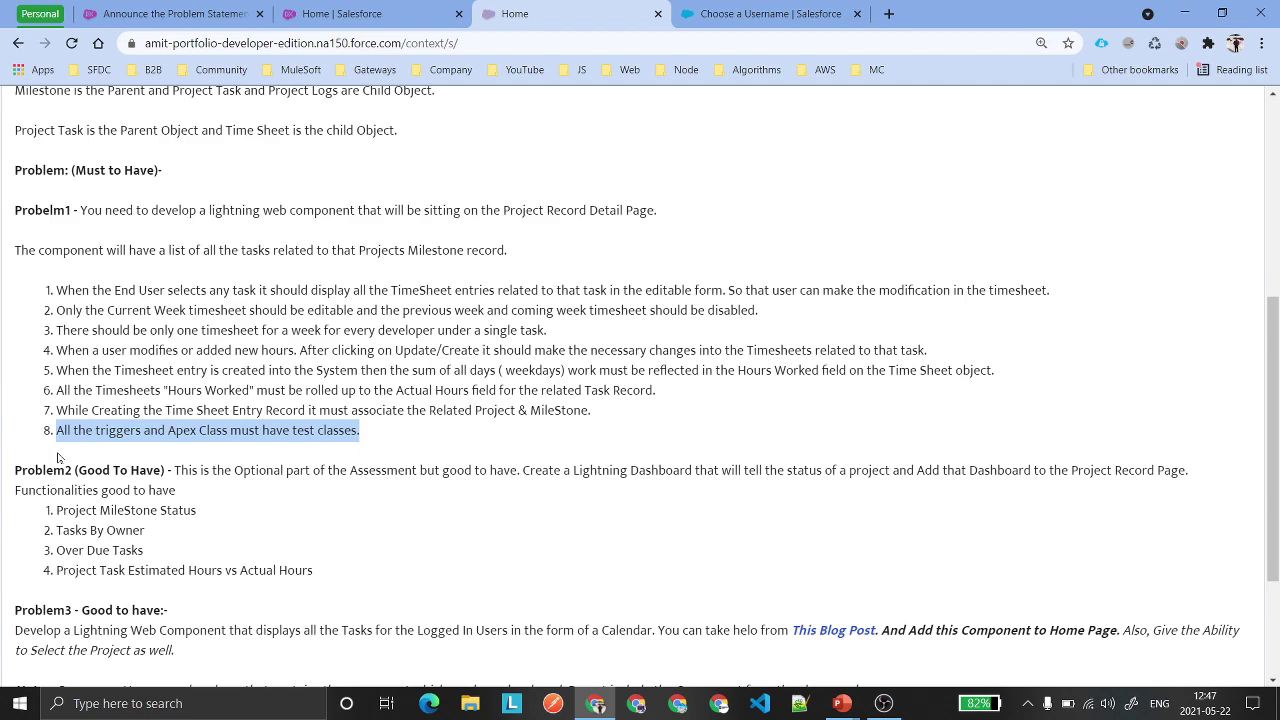
pyautogui.click(347, 464)
pyautogui.moveTo(372, 438); pyautogui.dragTo(3, 293)
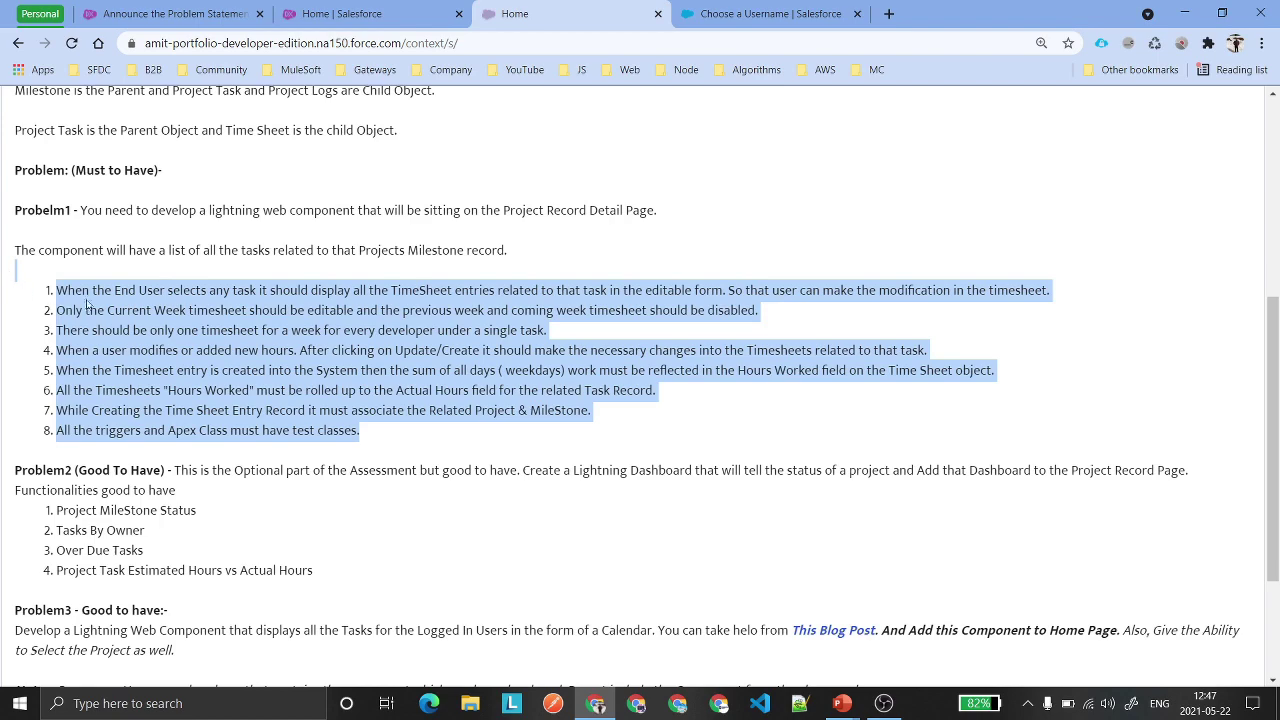
pyautogui.click(89, 305)
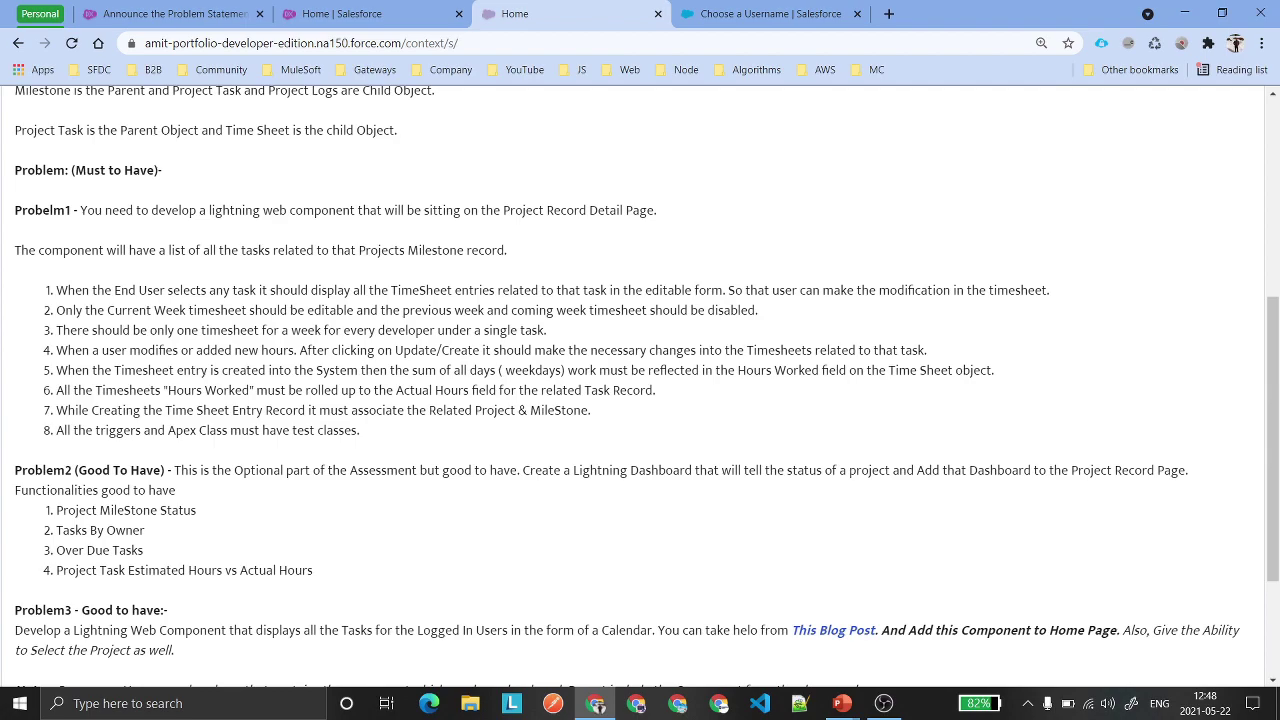
# Scroll down the problem statement past the Problem 1 requirements.
pyautogui.scroll(-2, 148, 390)
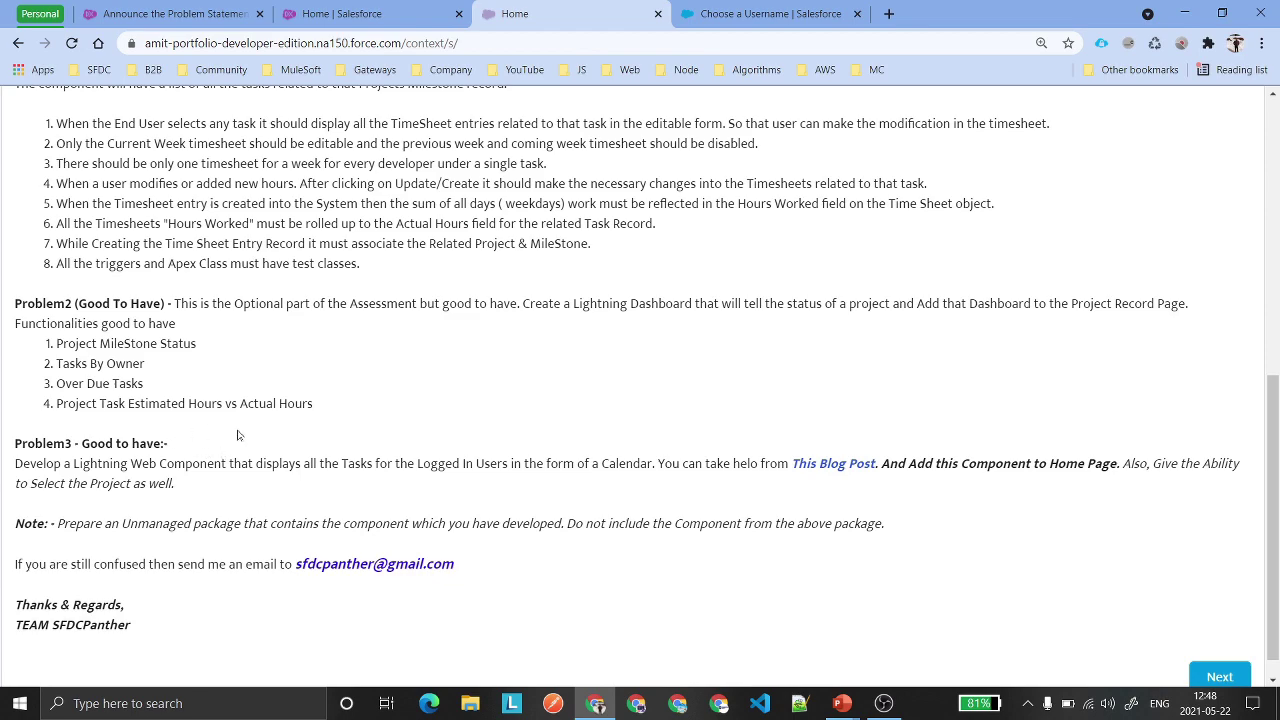
pyautogui.scroll(2, 238, 435)
pyautogui.moveTo(384, 432); pyautogui.dragTo(18, 172)
pyautogui.scroll(-2, 283, 366)
pyautogui.click(285, 362)
# Review the Problem2 dashboard items: Project MileStone Status, Tasks By Owner and Over Due Tasks.
pyautogui.moveTo(55, 342); pyautogui.dragTo(205, 351)
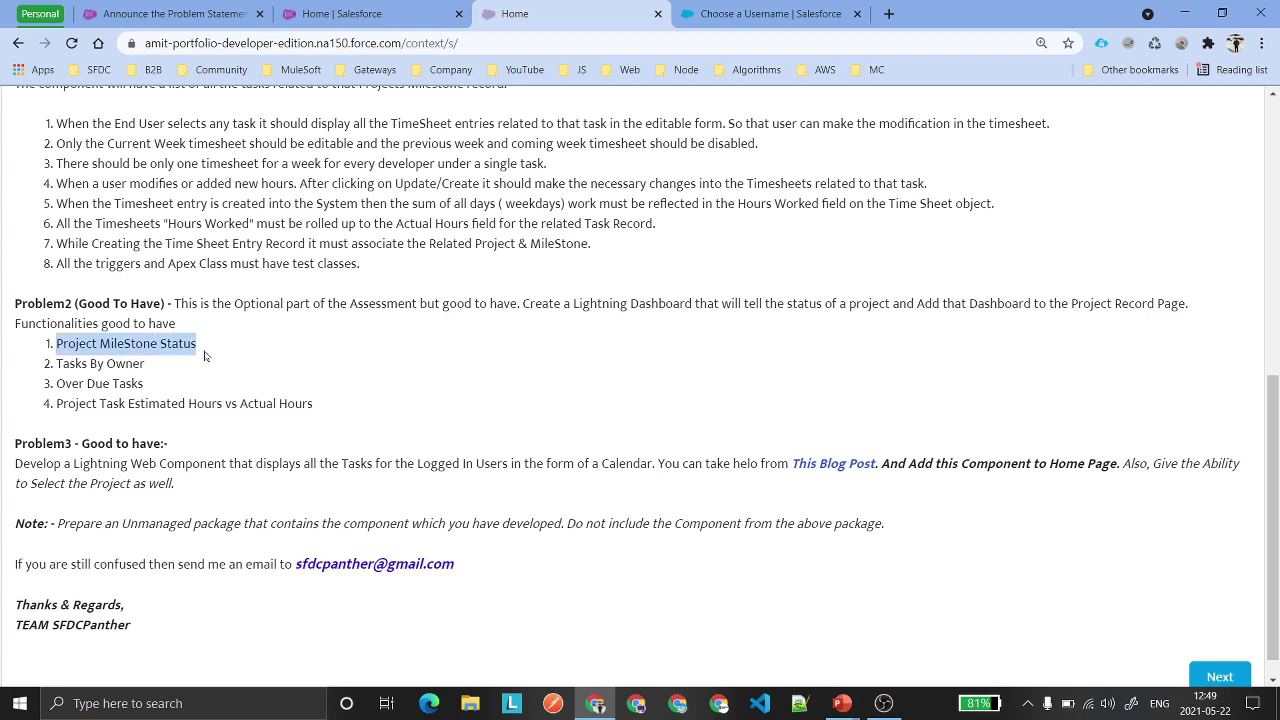
pyautogui.click(251, 362)
pyautogui.moveTo(55, 364); pyautogui.dragTo(405, 415)
pyautogui.click(152, 376)
pyautogui.click(405, 415)
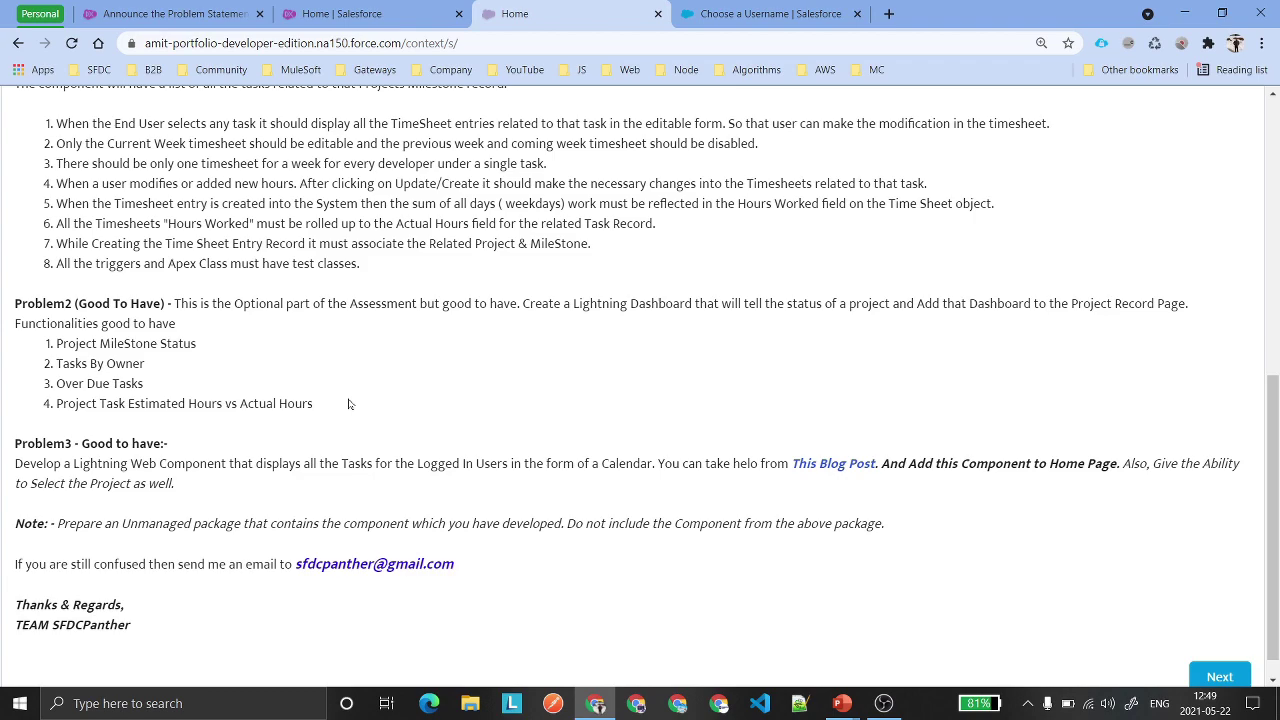
pyautogui.moveTo(322, 410); pyautogui.dragTo(48, 350)
pyautogui.click(206, 364)
# Review Problem2's Project Record Page, the Problem3 heading and the closing unmanaged package note.
pyautogui.moveTo(1071, 304); pyautogui.dragTo(1187, 306)
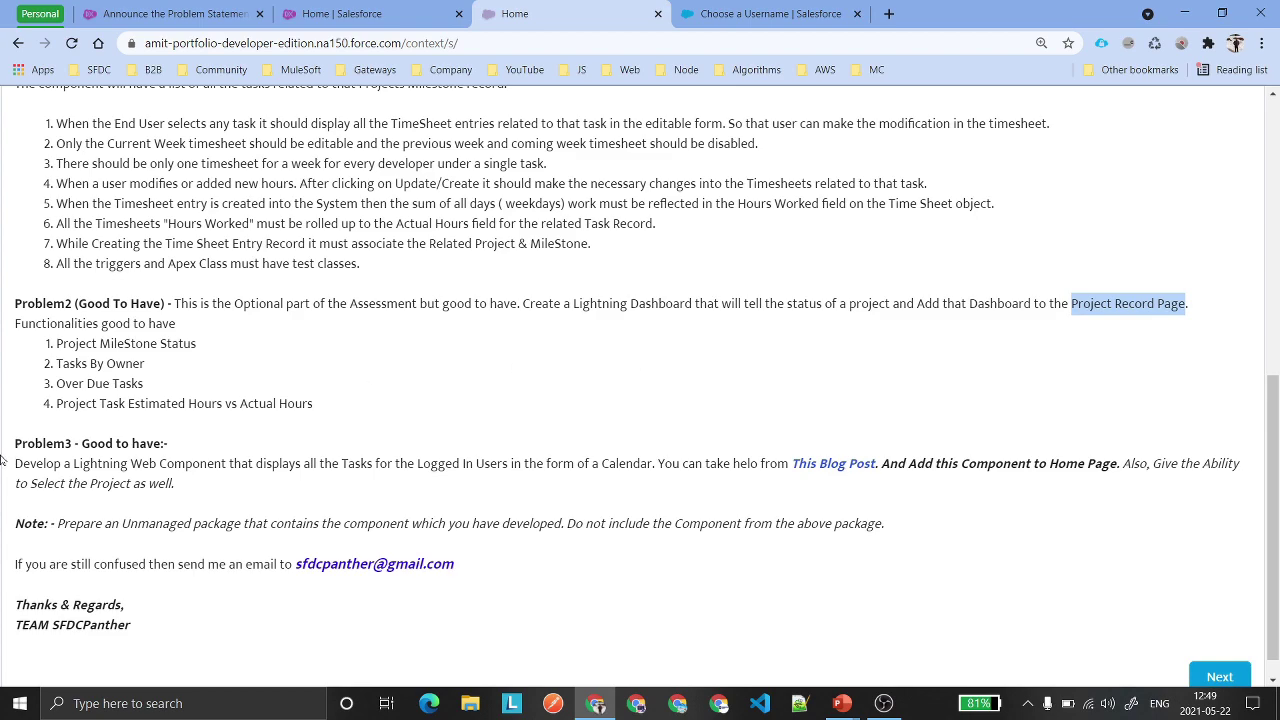
pyautogui.moveTo(15, 444); pyautogui.dragTo(203, 446)
pyautogui.click(218, 448)
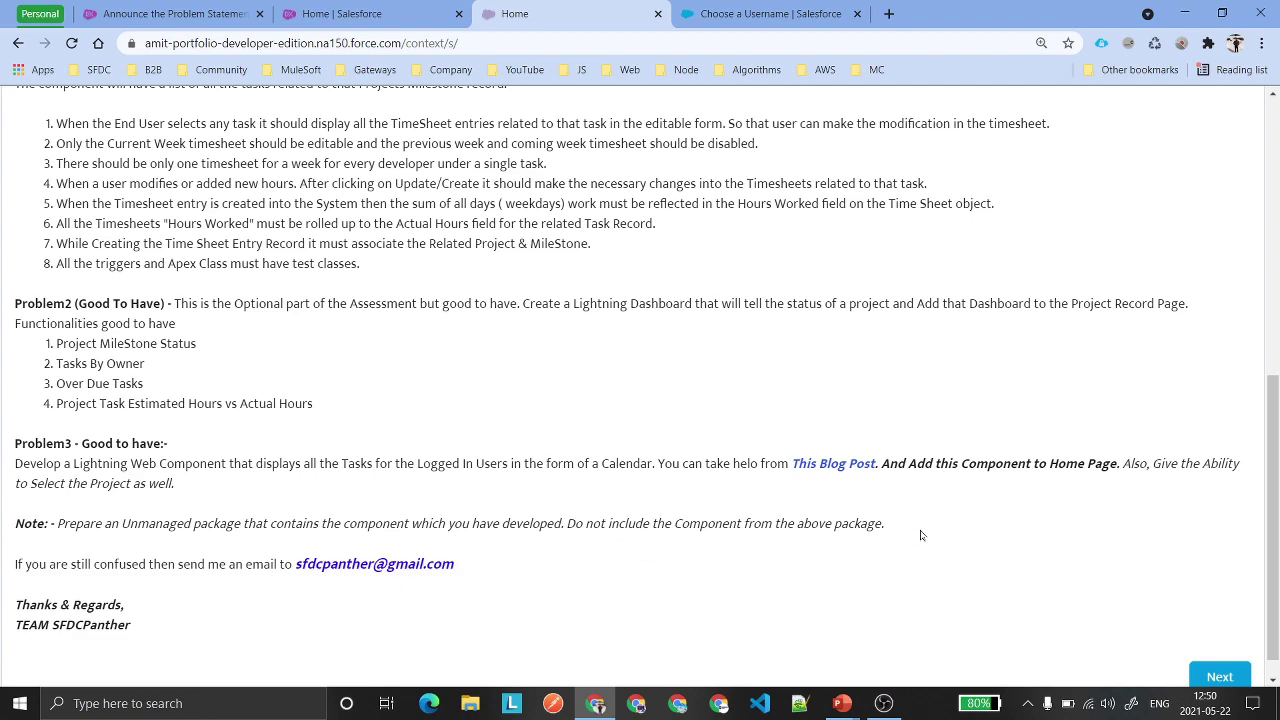
pyautogui.moveTo(44, 524); pyautogui.dragTo(12, 526)
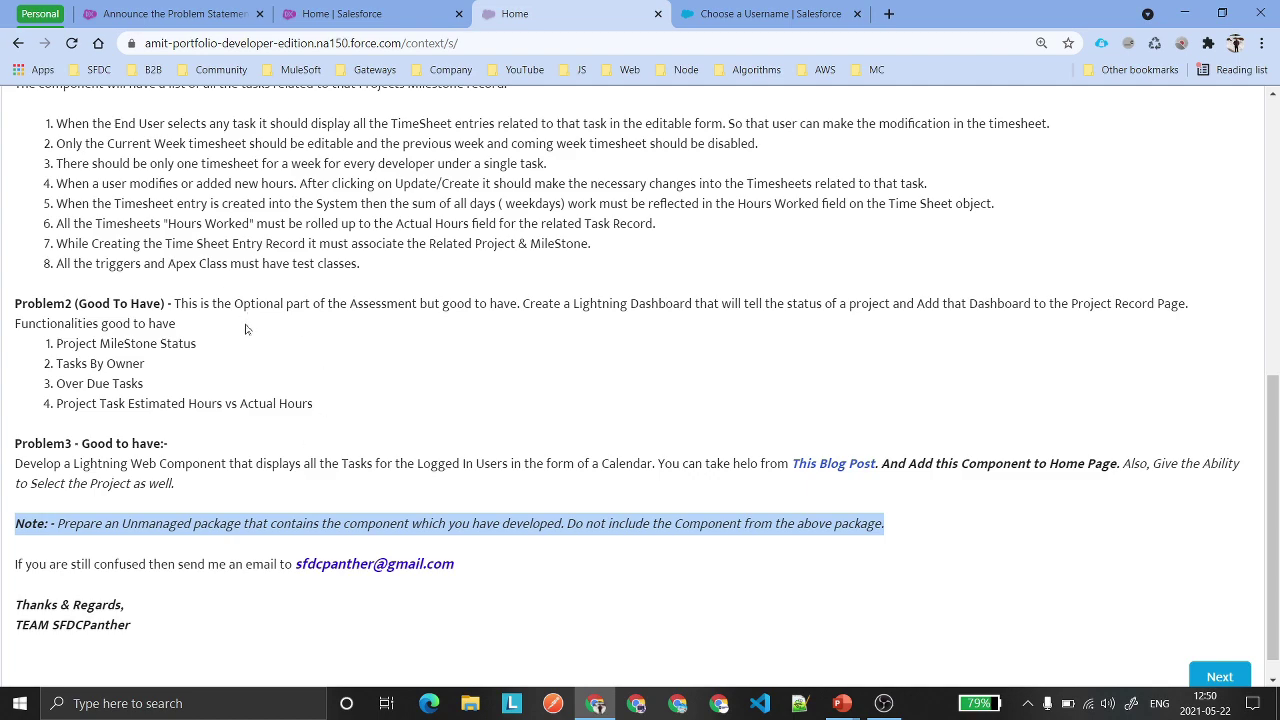
pyautogui.moveTo(294, 564); pyautogui.dragTo(460, 566)
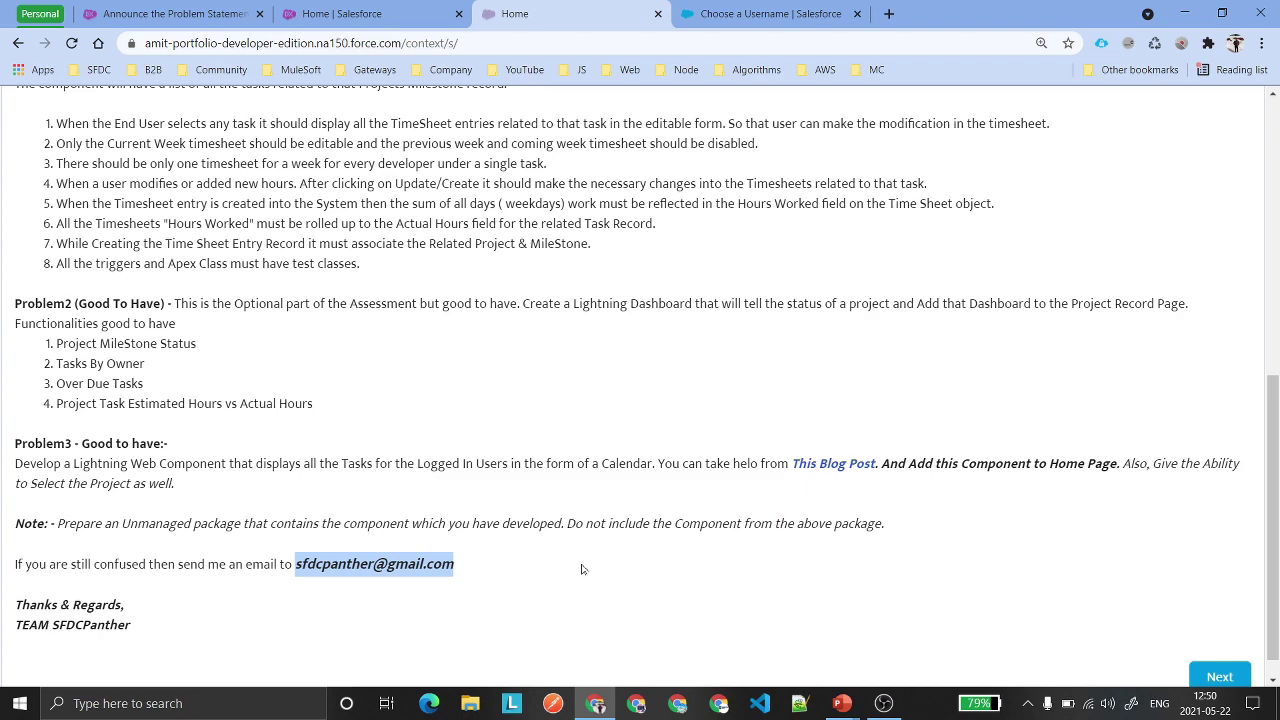
# Advance to the contact details step of the submission form.
pyautogui.click(1220, 677)
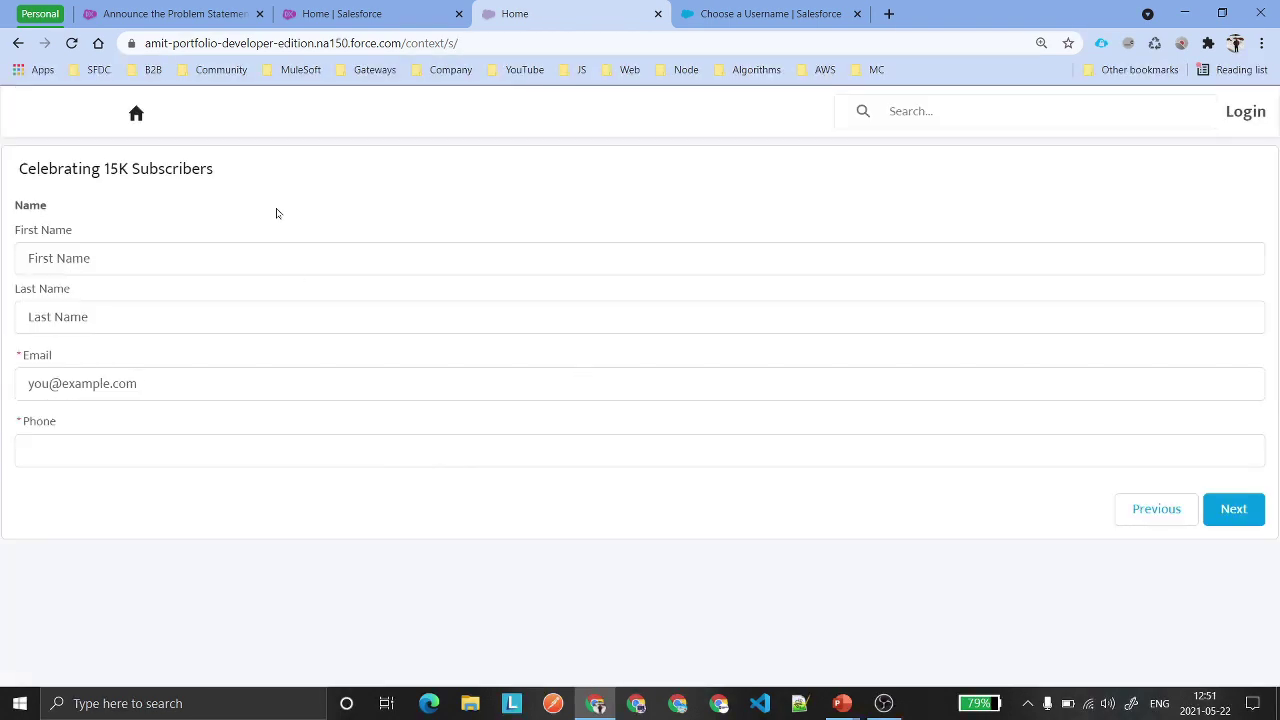
pyautogui.click(181, 234)
pyautogui.click(193, 219)
pyautogui.press('Tab')
pyautogui.press('Tab')
pyautogui.press('Tab')
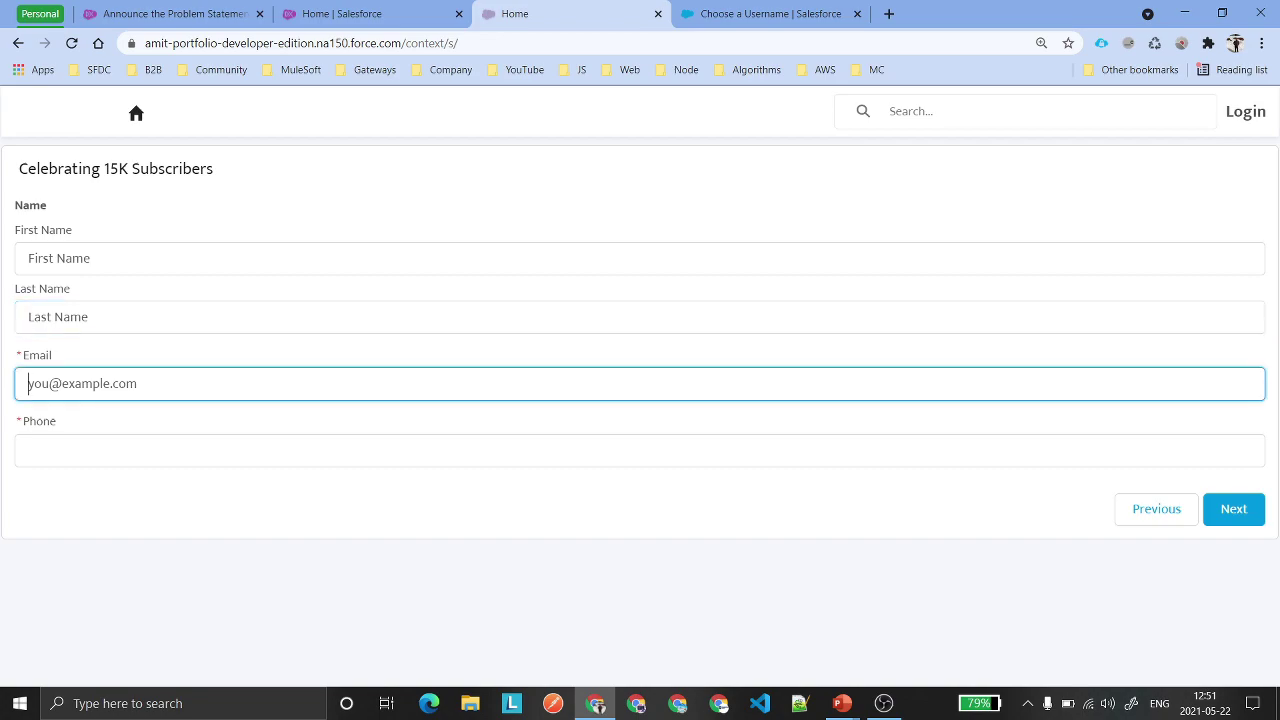
pyautogui.click(129, 446)
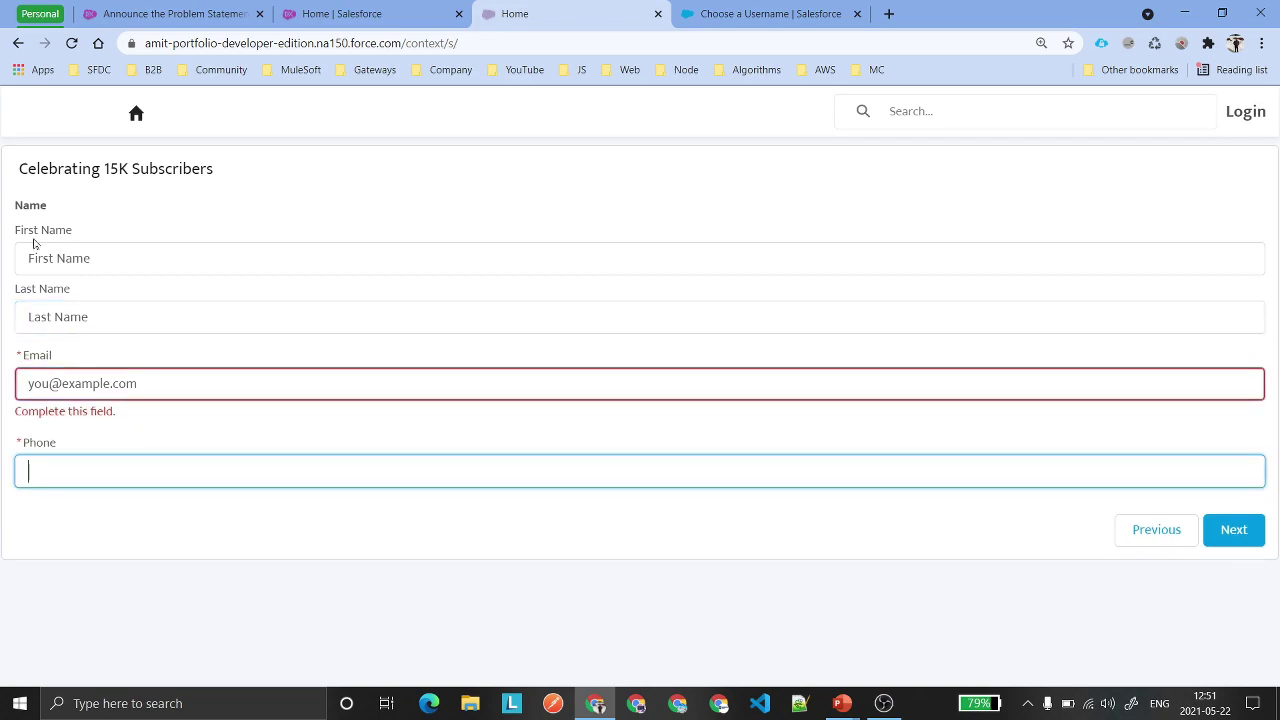
pyautogui.click(110, 258)
pyautogui.press('Tab')
pyautogui.click(182, 212)
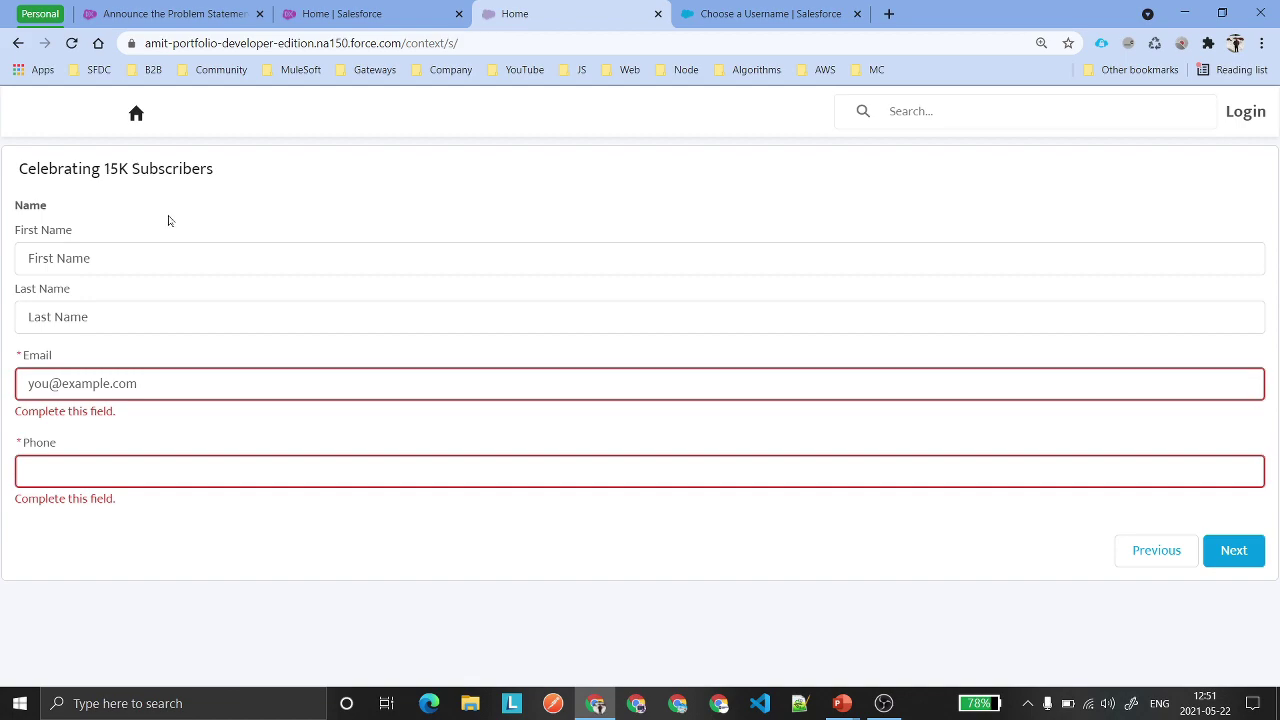
# Enter the first name, last name, e-mail address and phone number, then continue.
pyautogui.click(137, 388)
pyautogui.click(140, 258)
pyautogui.press('Tab')
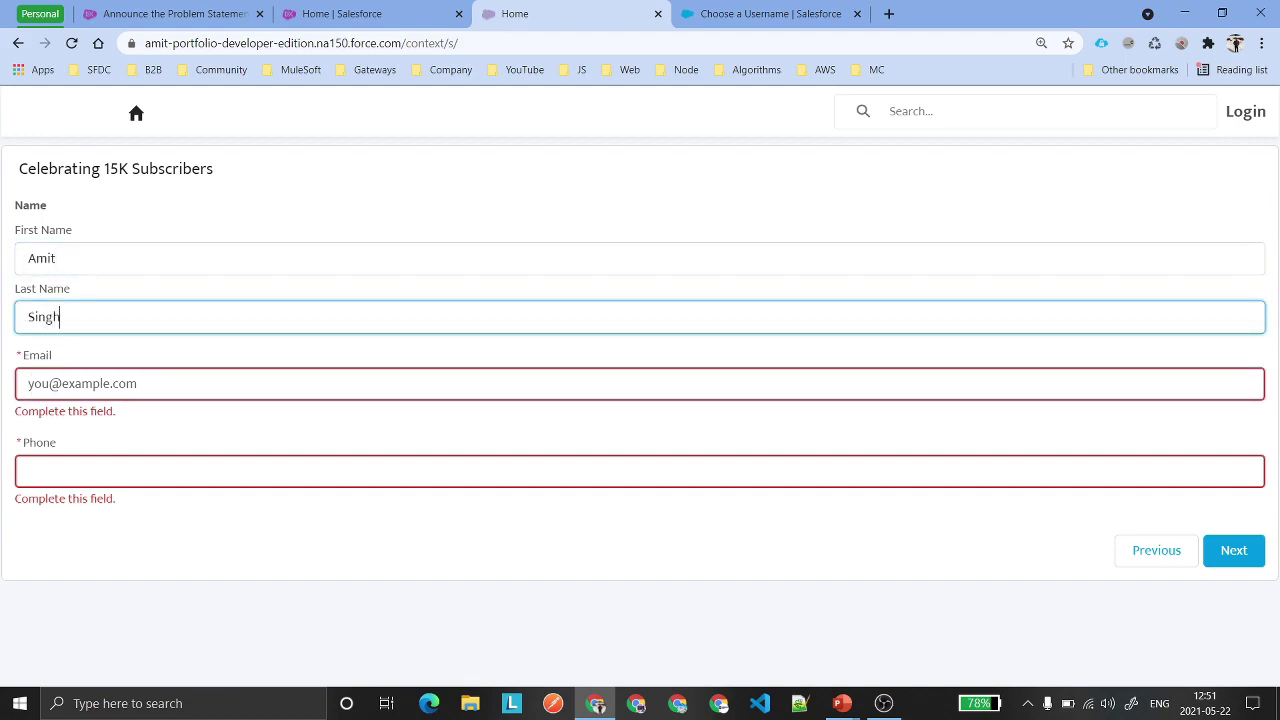
pyautogui.press('Tab')
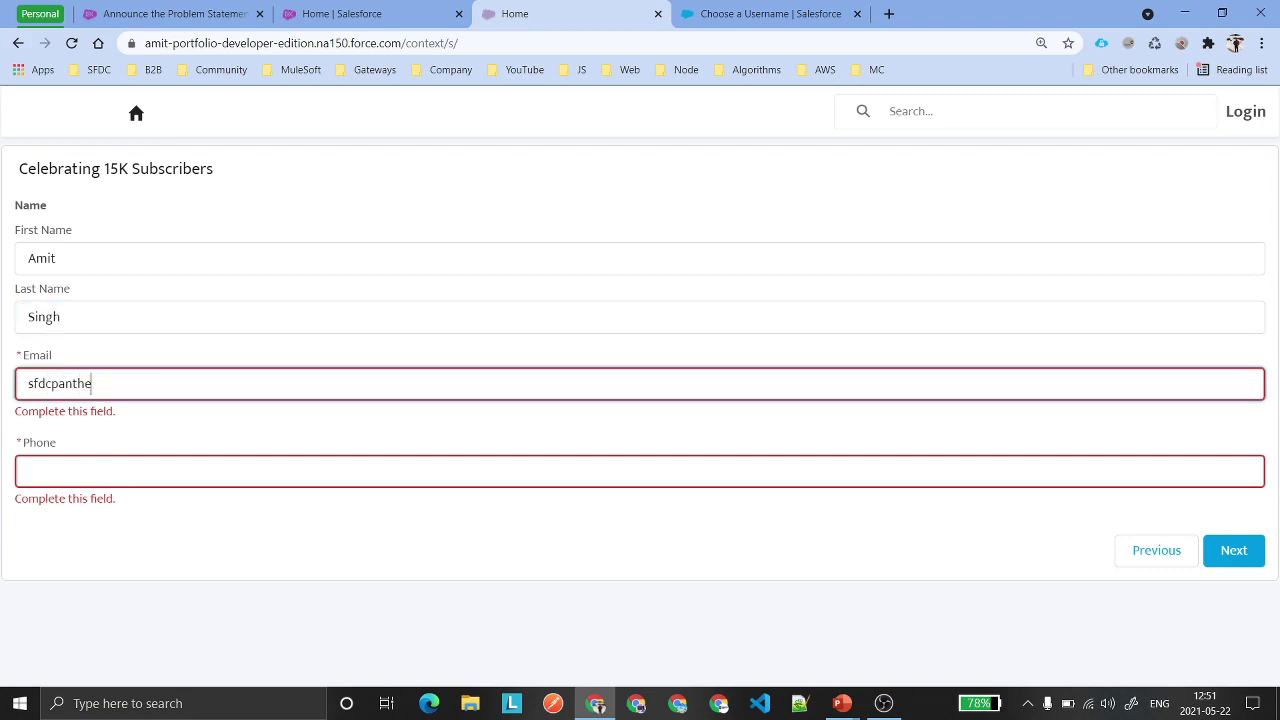
pyautogui.press('Tab')
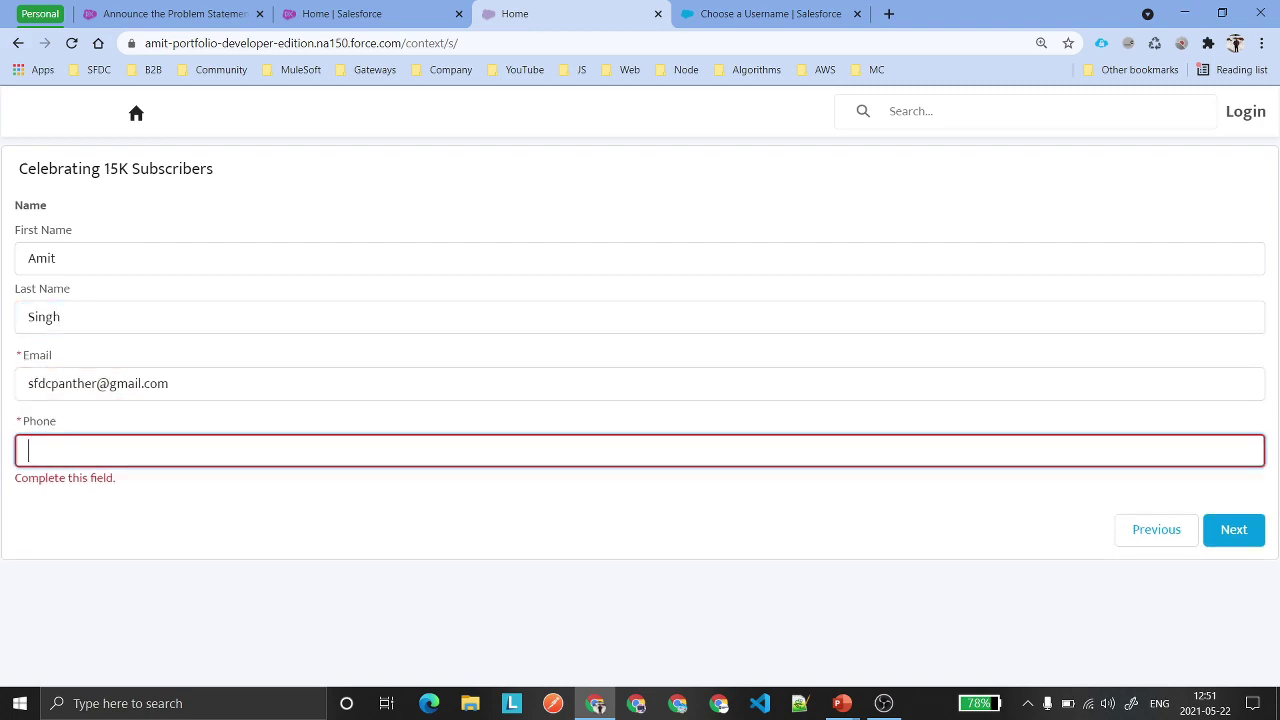
pyautogui.press('Return')
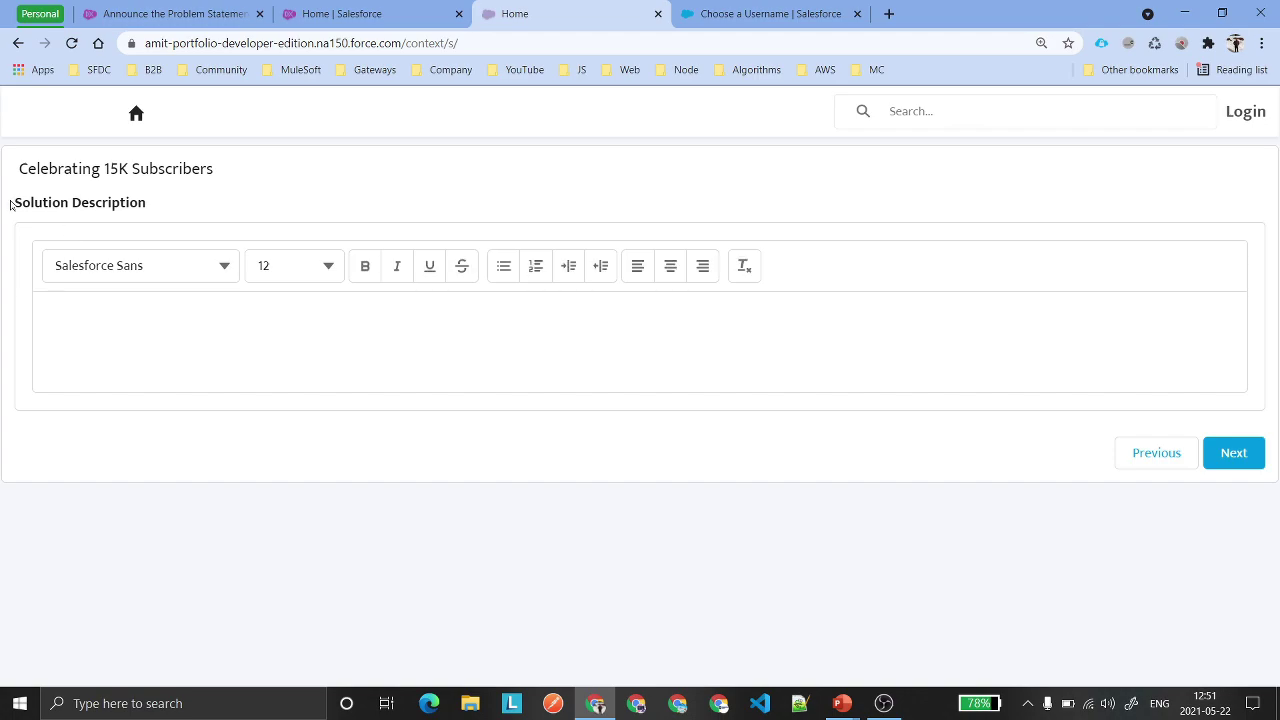
# Write 'The' as the solution description and continue to the URL fields.
pyautogui.moveTo(12, 204); pyautogui.dragTo(152, 204)
pyautogui.click(51, 318)
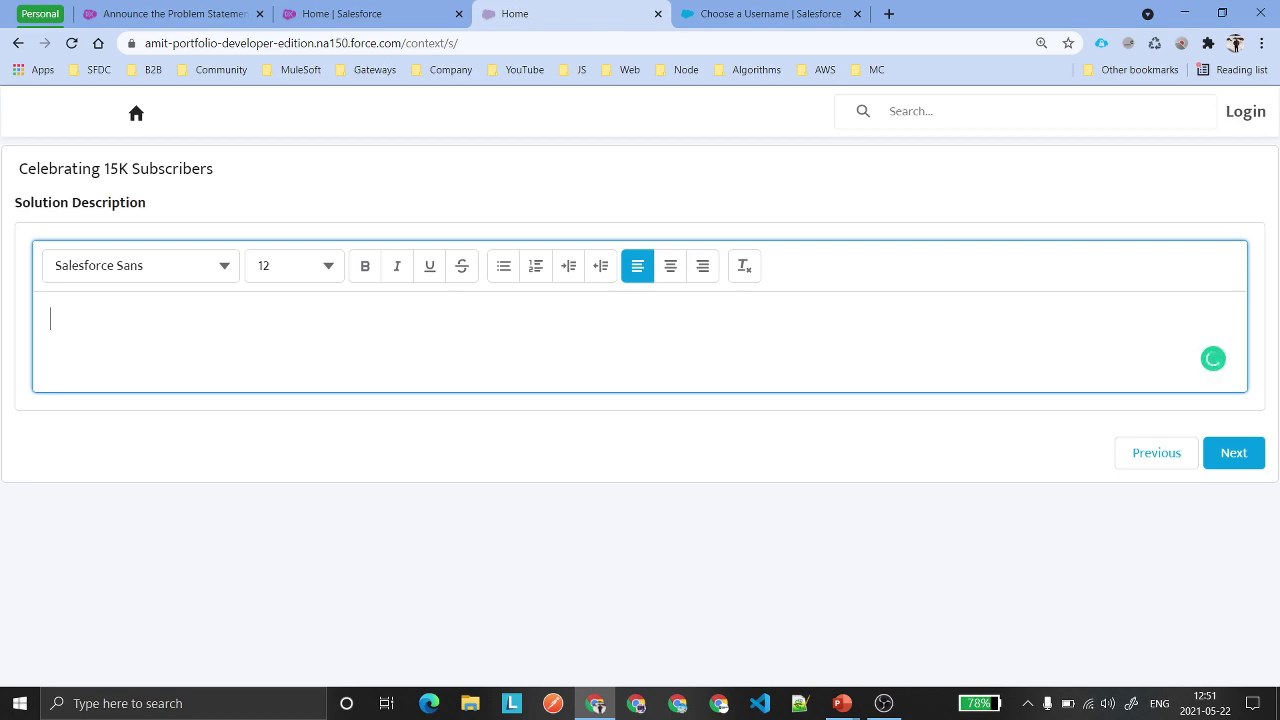
pyautogui.write('The')
pyautogui.click(1233, 453)
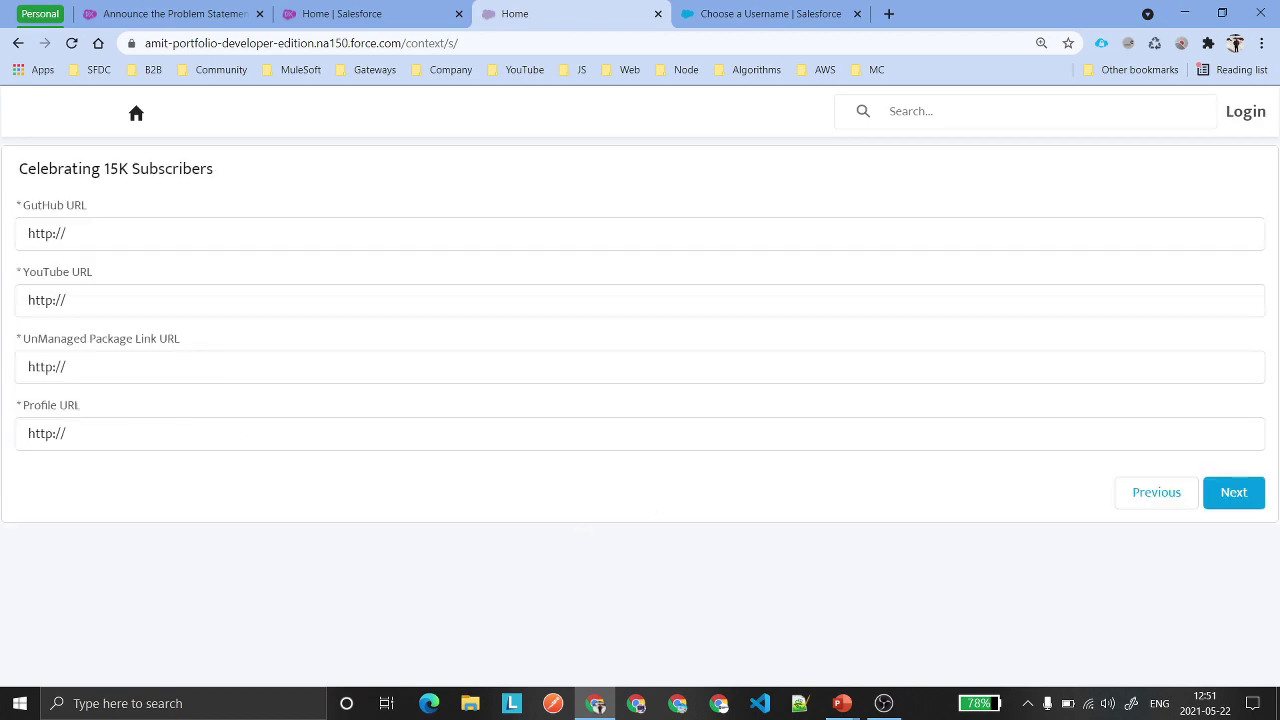
# Copy the current page's address and paste it into the GutHub URL field.
pyautogui.moveTo(66, 233); pyautogui.dragTo(2, 240)
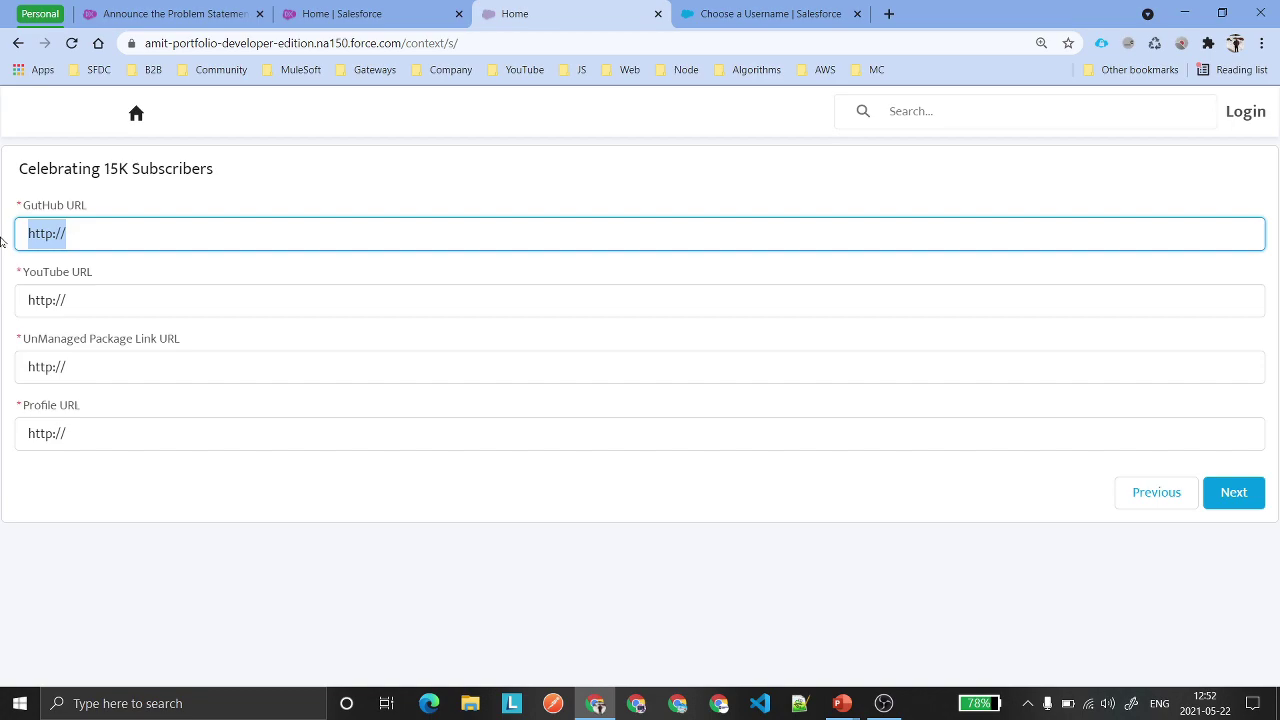
pyautogui.press('End')
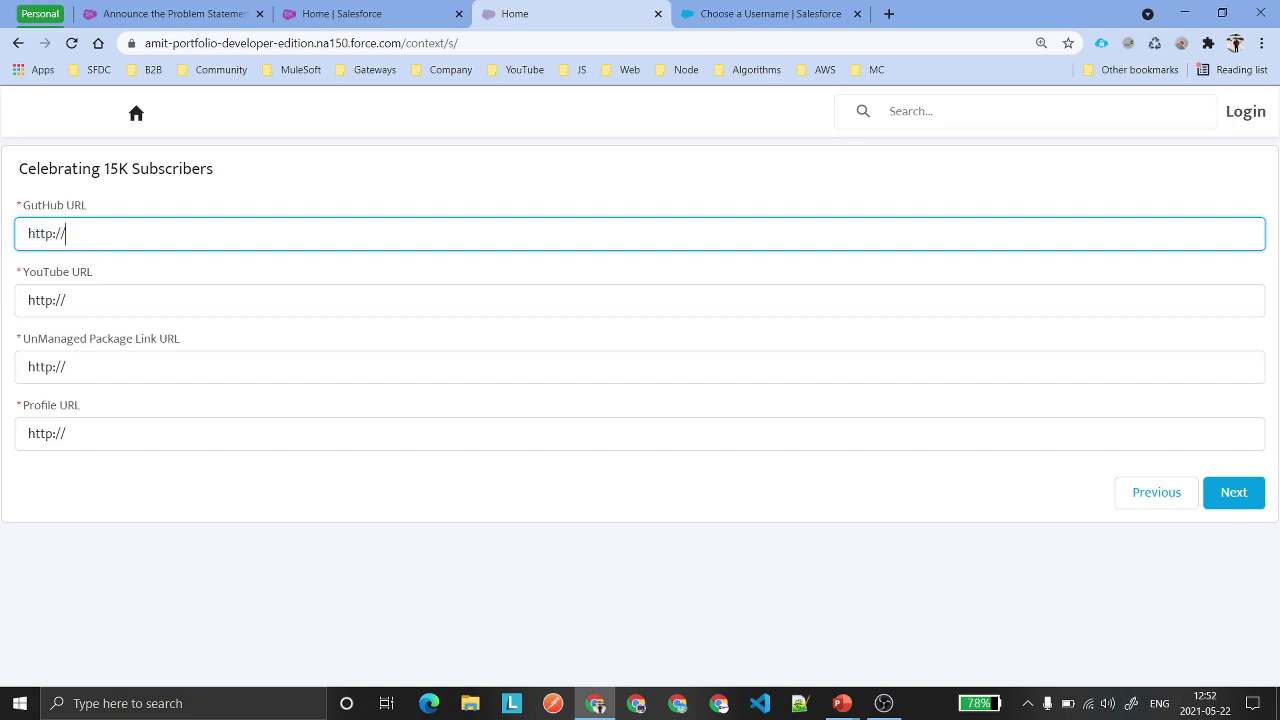
pyautogui.hotkey('ctrl', 'a')
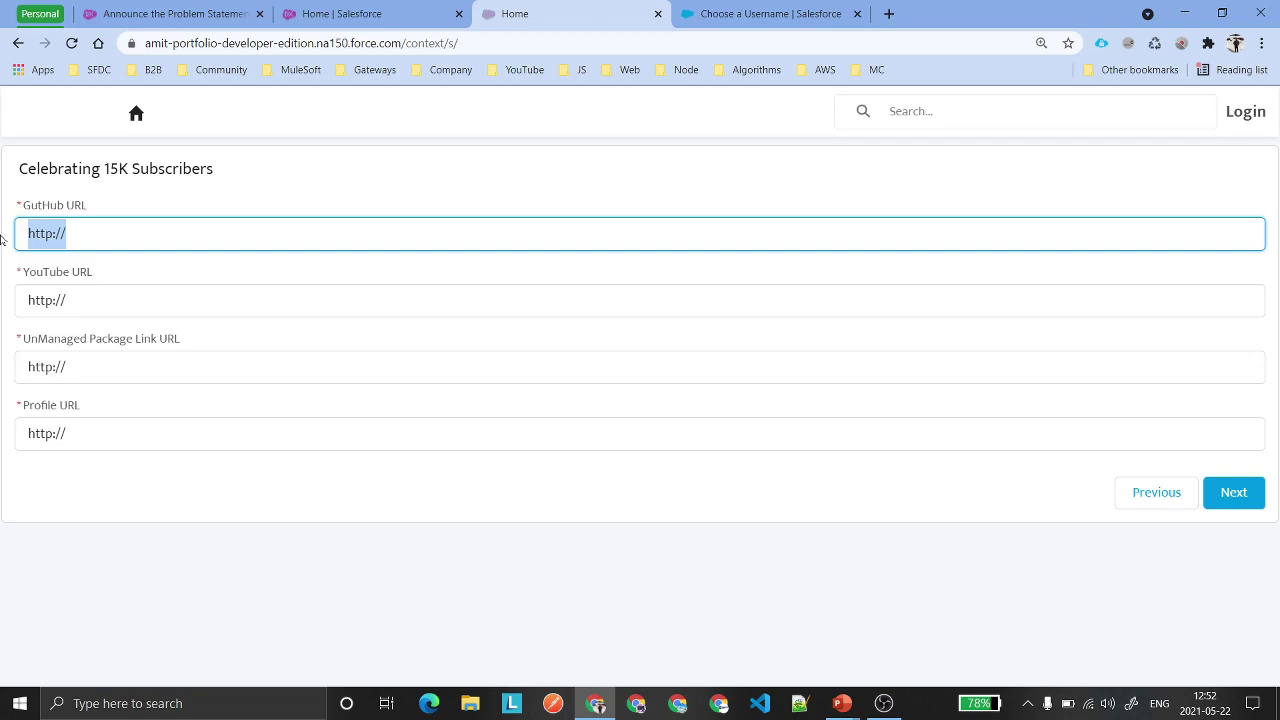
pyautogui.click(447, 43)
pyautogui.hotkey('ctrl', 'c')
pyautogui.click(280, 233)
pyautogui.hotkey('ctrl', 'a')
pyautogui.hotkey('ctrl', 'v')
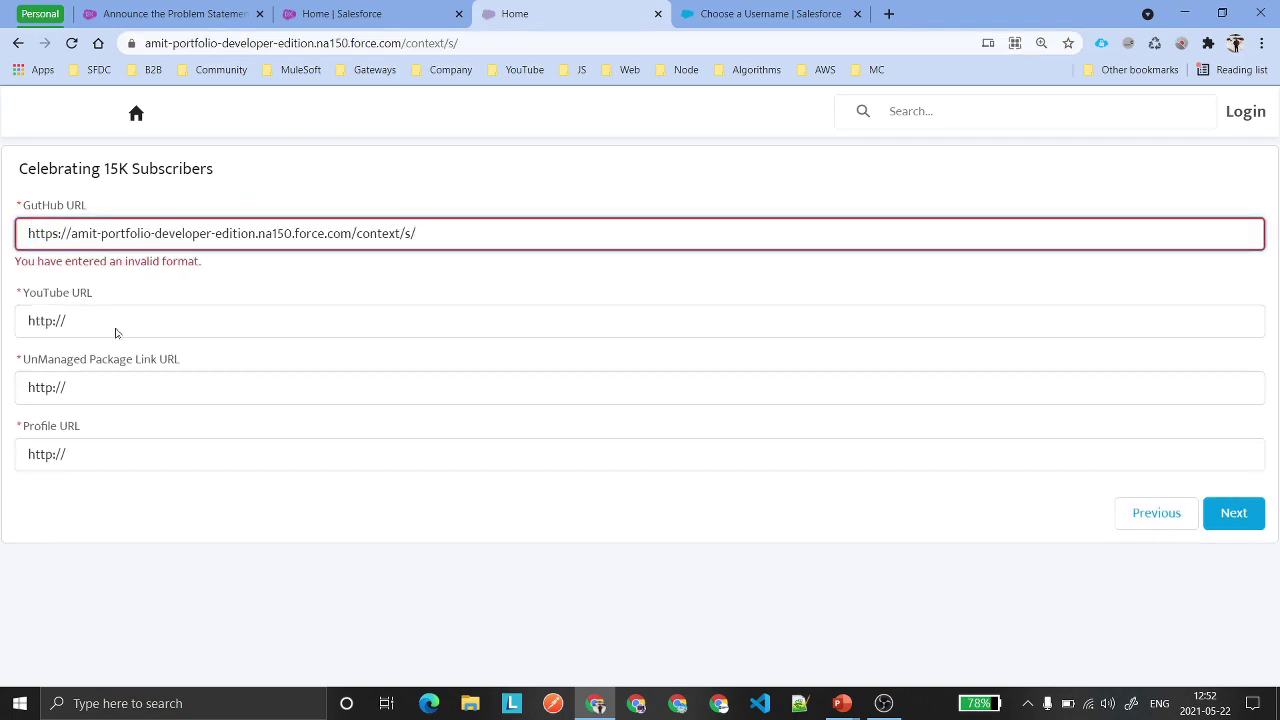
# Paste the same address into the YouTube, UnManaged Package Link and Profile URL fields, then submit.
pyautogui.click(115, 330)
pyautogui.hotkey('ctrl', 'a')
pyautogui.hotkey('ctrl', 'v')
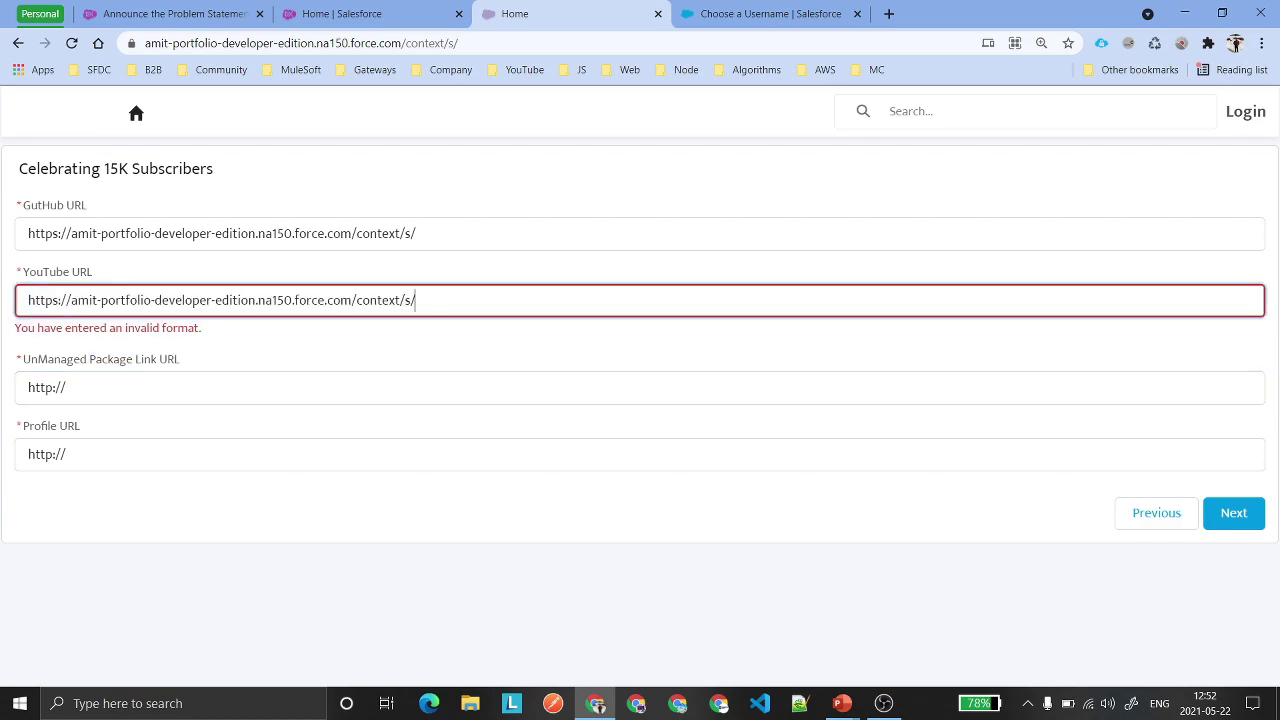
pyautogui.click(143, 389)
pyautogui.hotkey('ctrl', 'a')
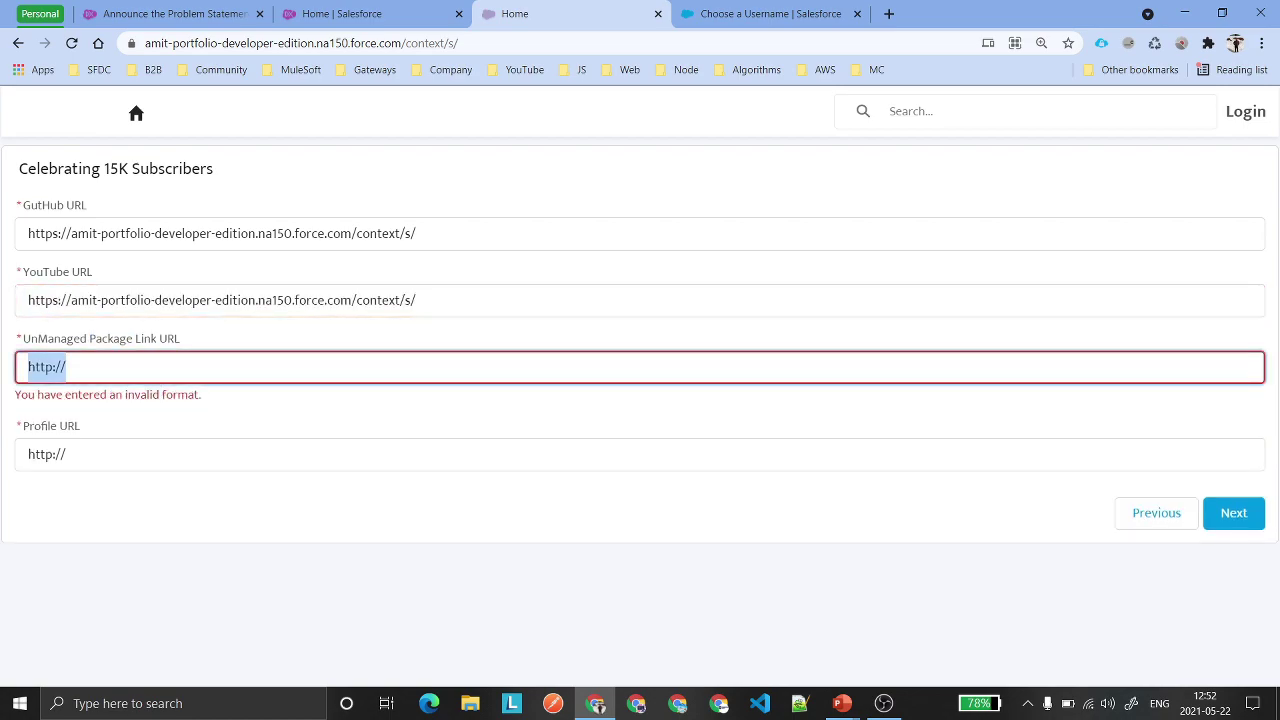
pyautogui.hotkey('ctrl', 'v')
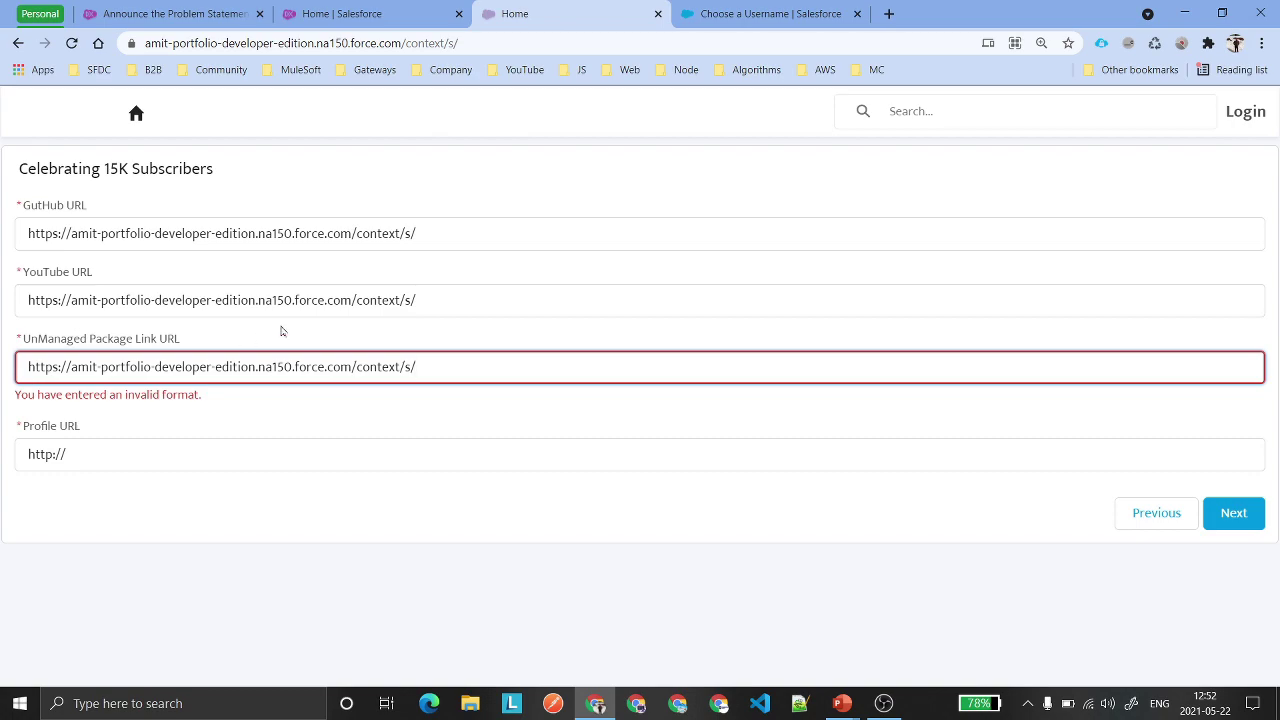
pyautogui.click(180, 445)
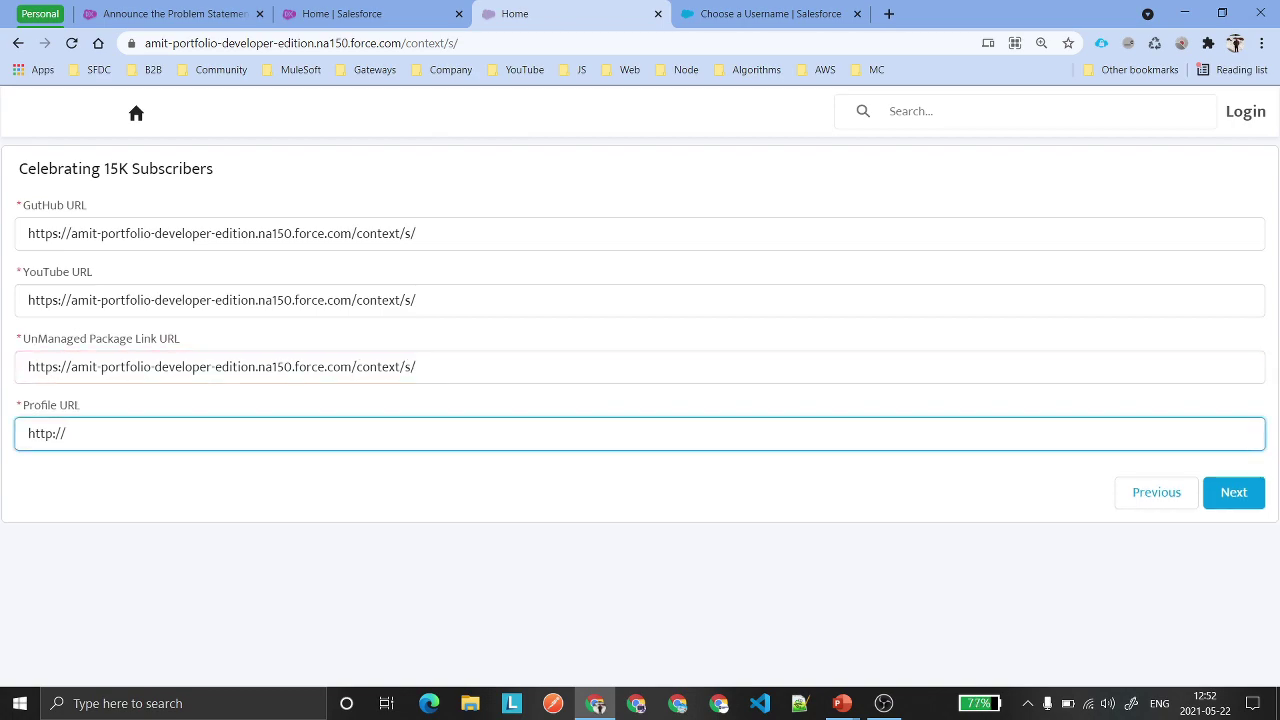
pyautogui.hotkey('ctrl', 'a')
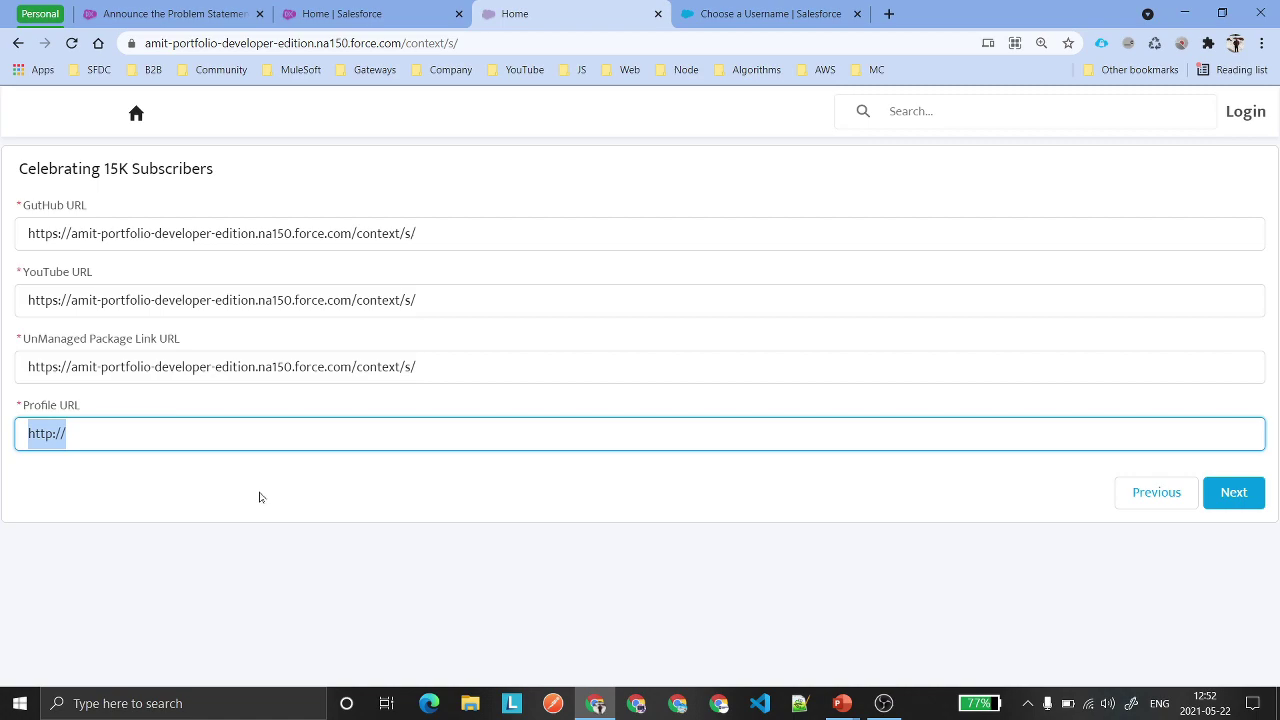
pyautogui.hotkey('ctrl', 'v')
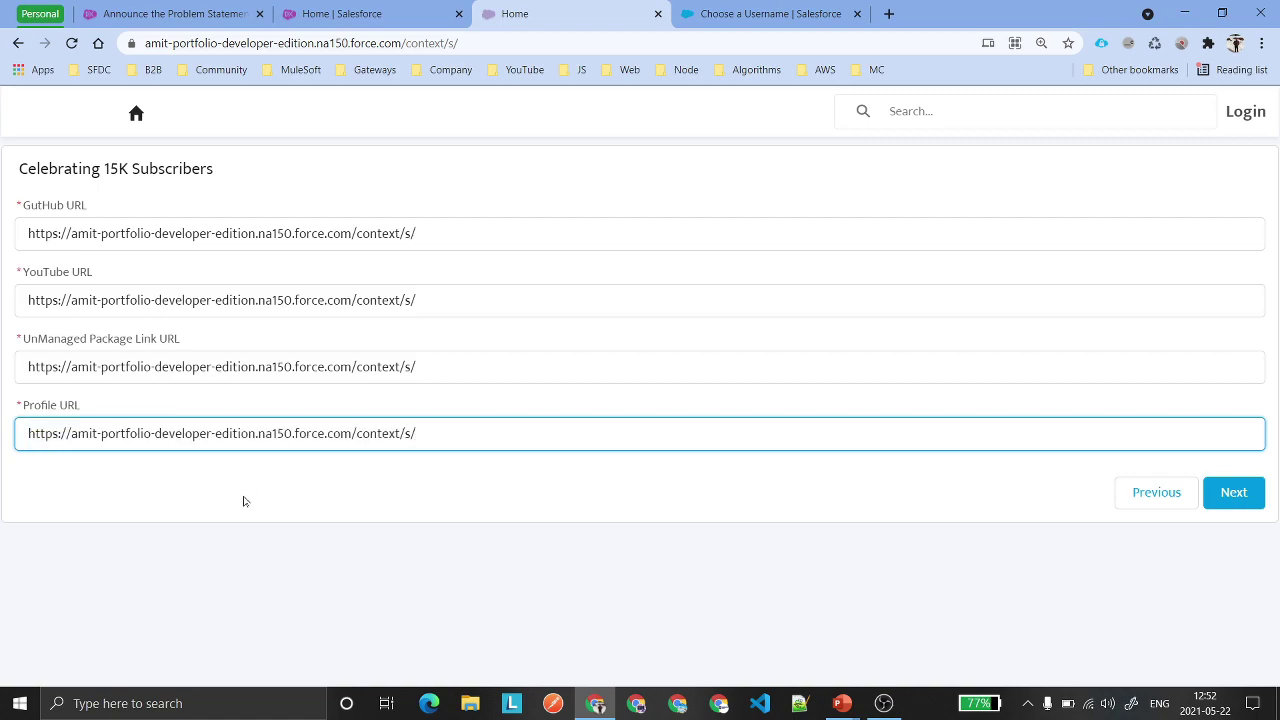
pyautogui.moveTo(416, 433); pyautogui.dragTo(17, 446)
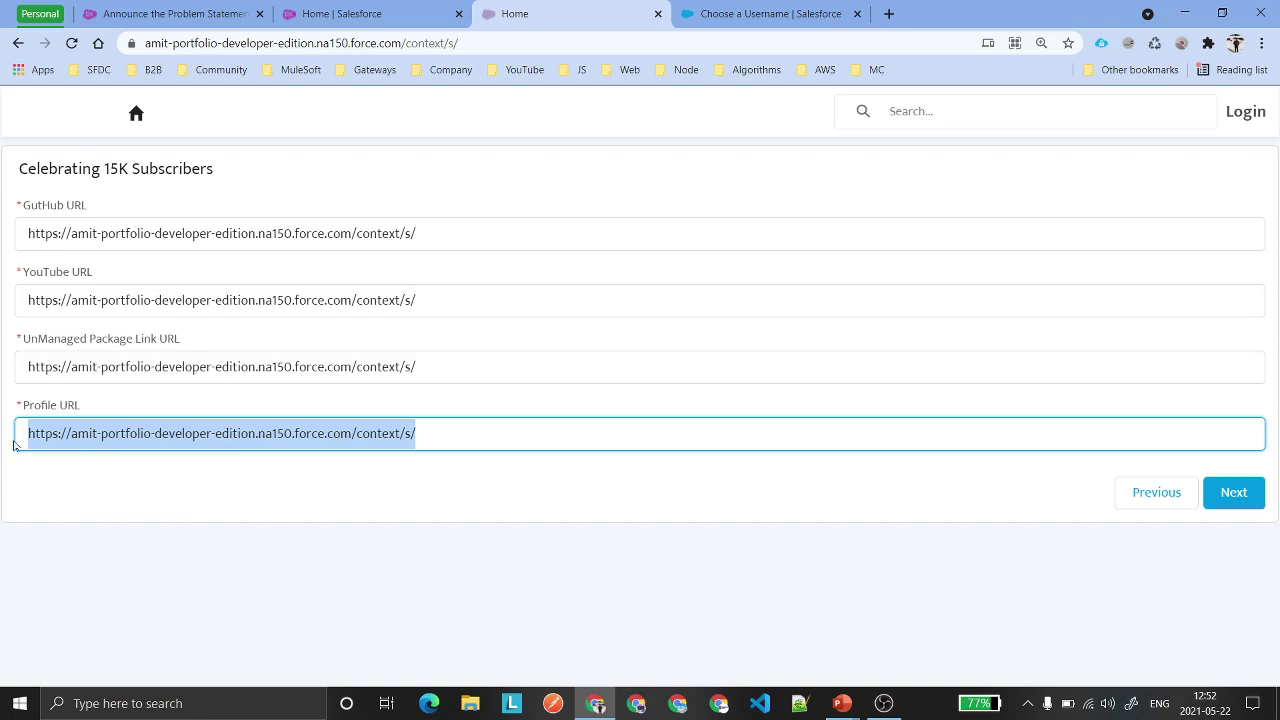
pyautogui.click(247, 483)
pyautogui.click(1232, 495)
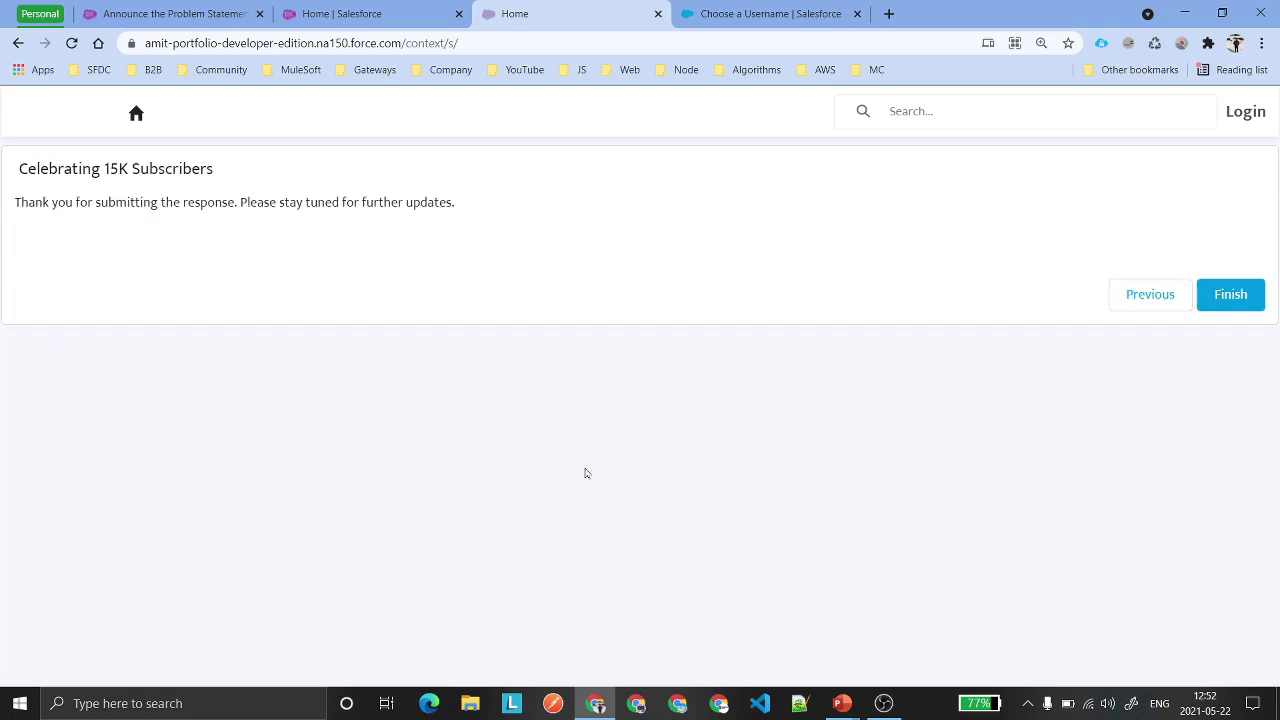
pyautogui.moveTo(489, 206); pyautogui.dragTo(4, 205)
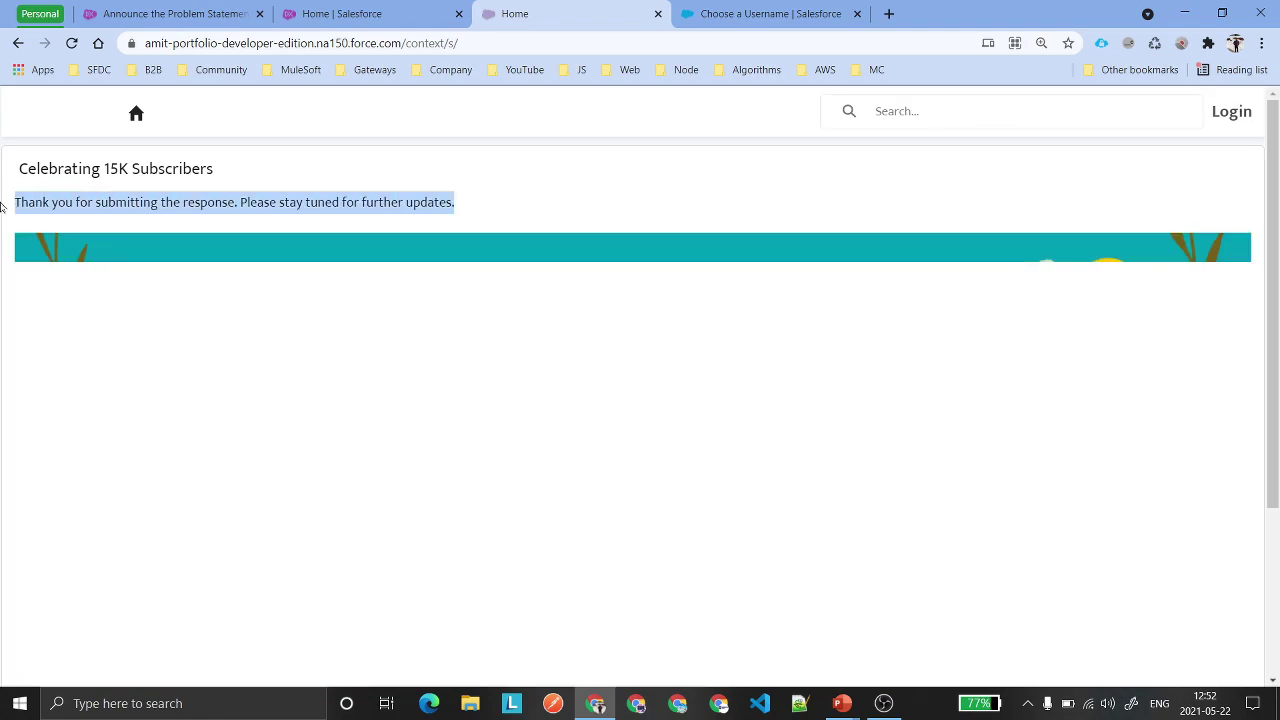
pyautogui.click(171, 223)
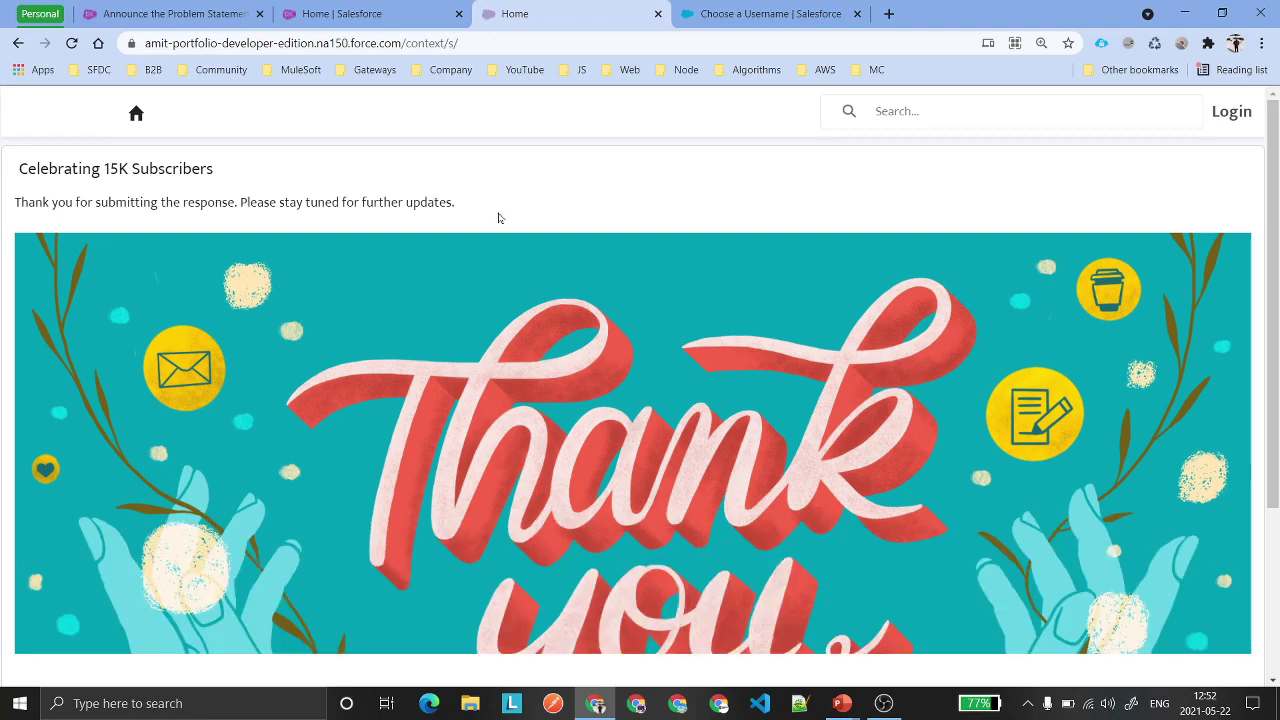
pyautogui.scroll(-2, 498, 217)
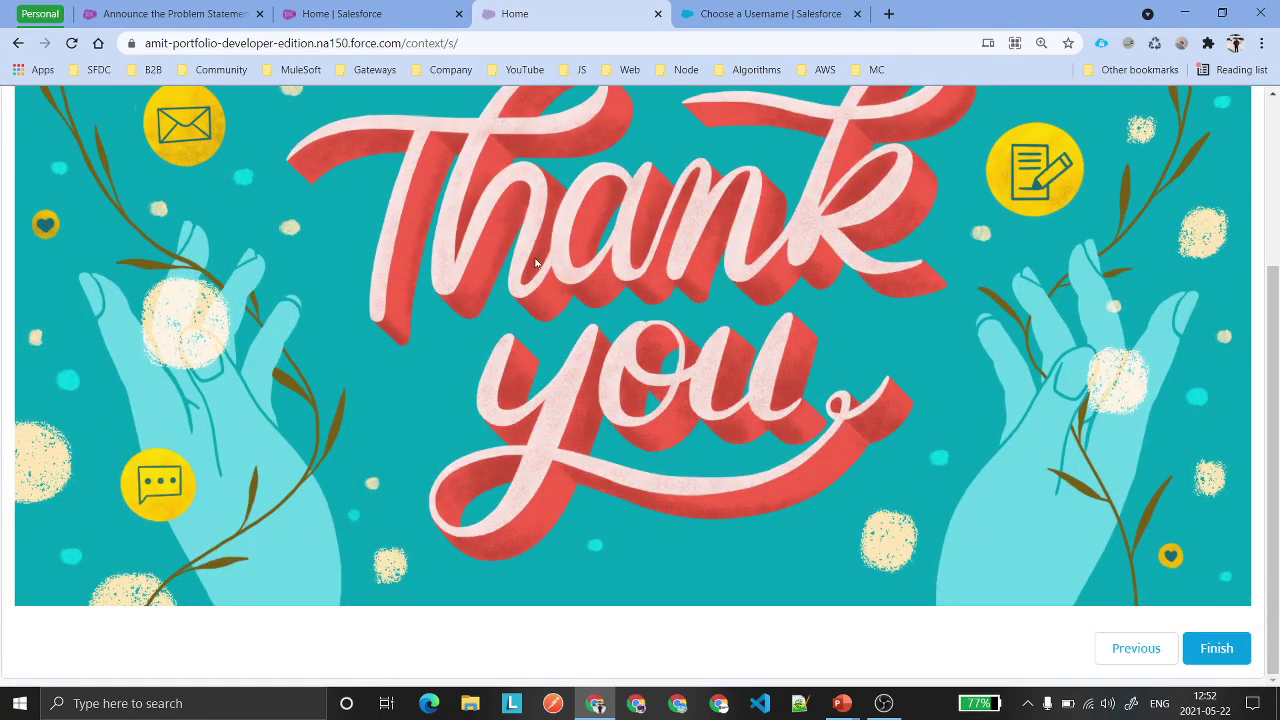
pyautogui.scroll(1, 540, 263)
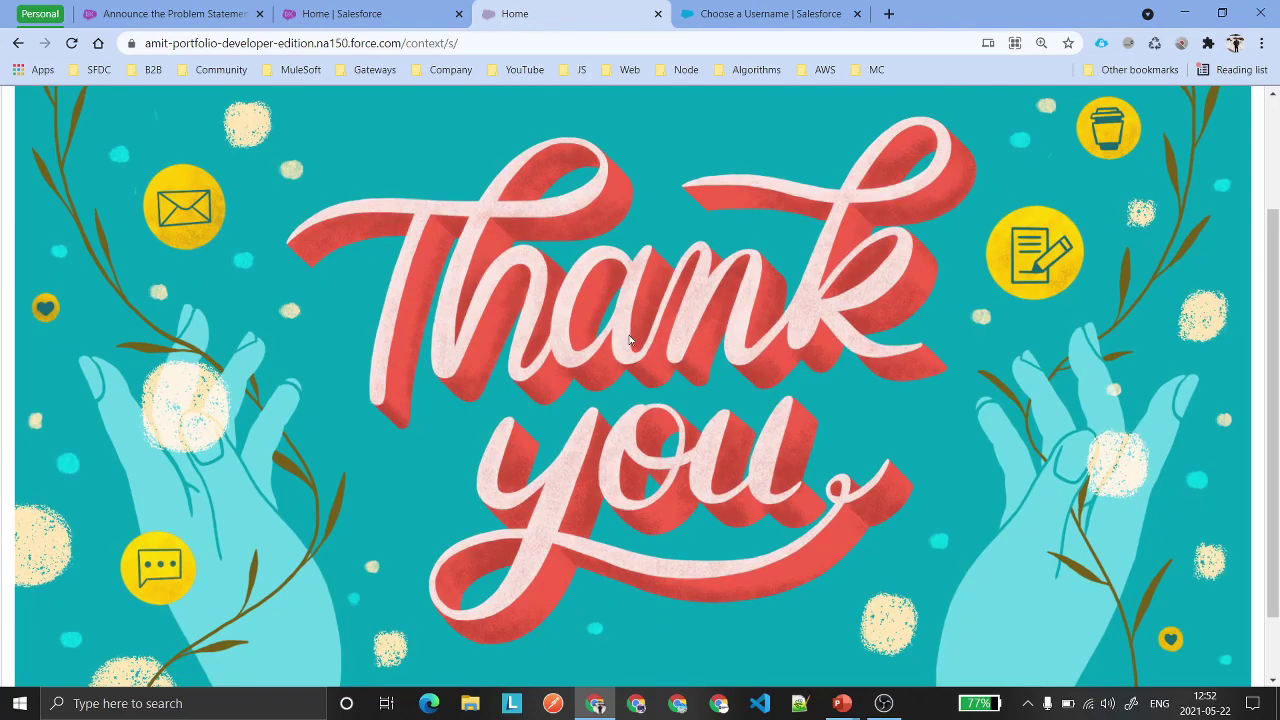
pyautogui.scroll(2, 629, 340)
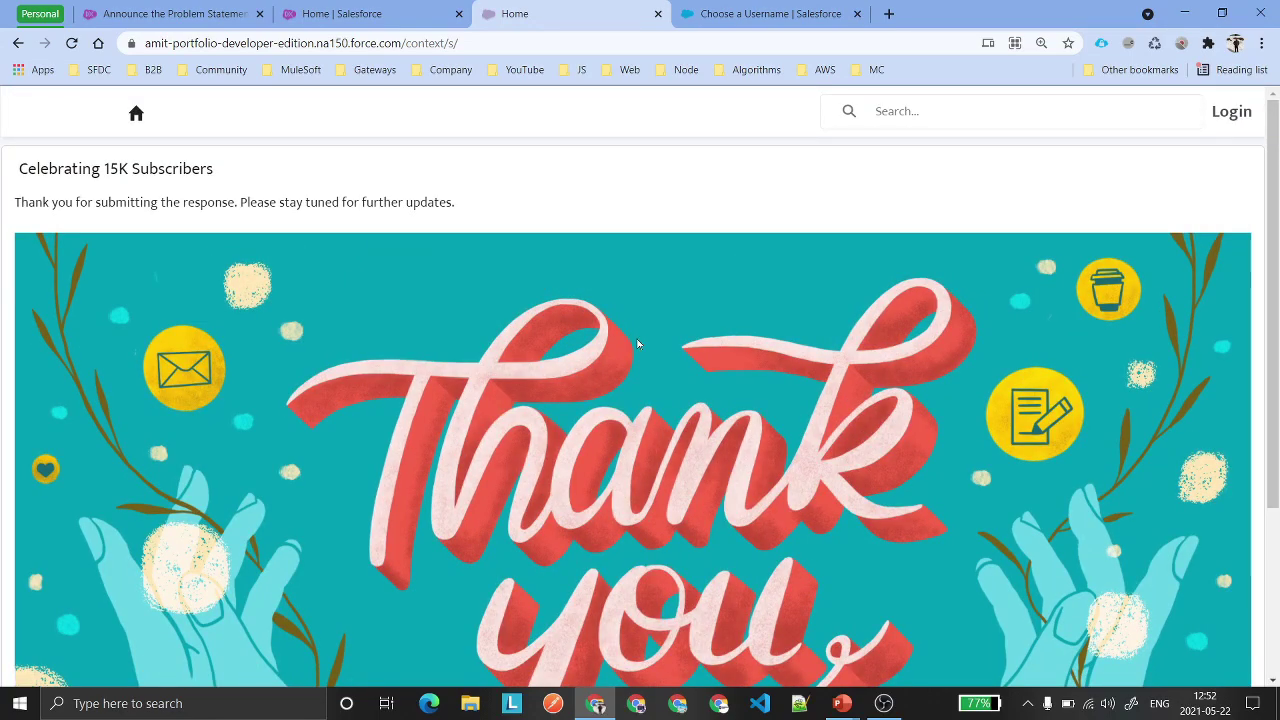
pyautogui.scroll(-2, 635, 338)
pyautogui.scroll(3, 640, 331)
pyautogui.scroll(-3, 640, 335)
# Finish the submission flow and reset the Chrome page zoom to 100%.
pyautogui.click(1224, 661)
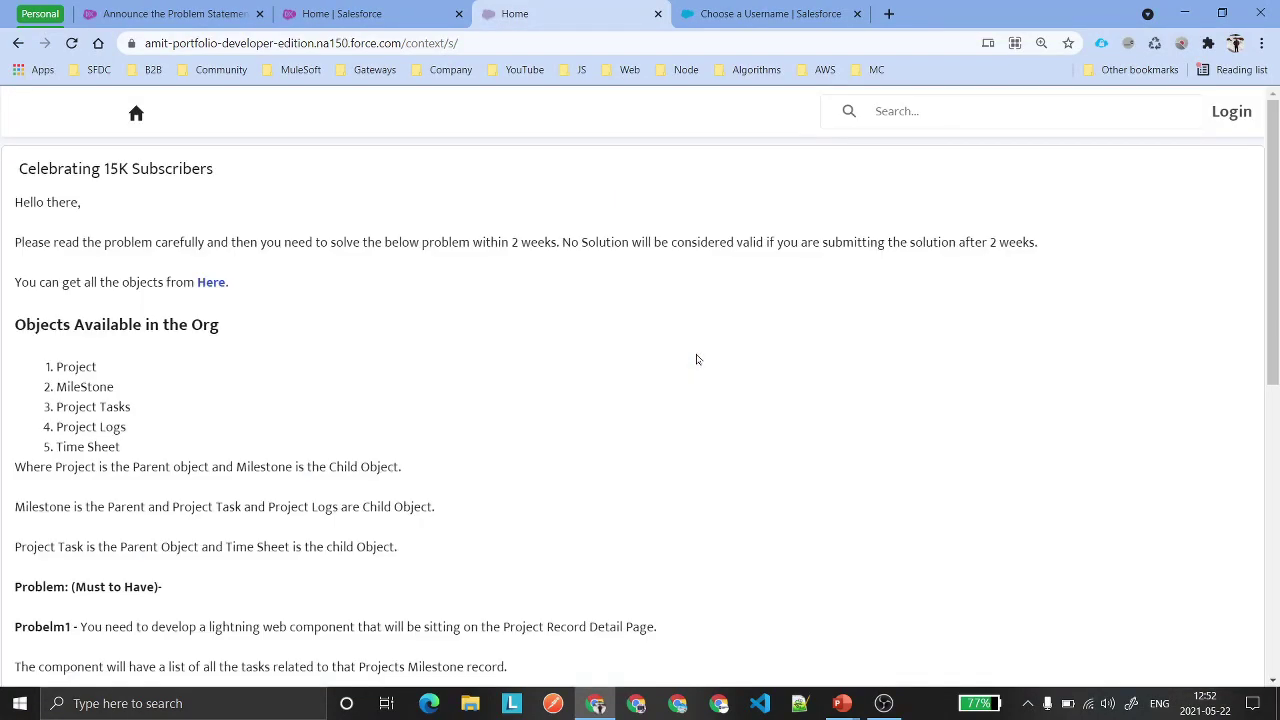
pyautogui.scroll(-3, 475, 331)
pyautogui.scroll(3, 476, 333)
pyautogui.click(1041, 43)
pyautogui.click(1041, 73)
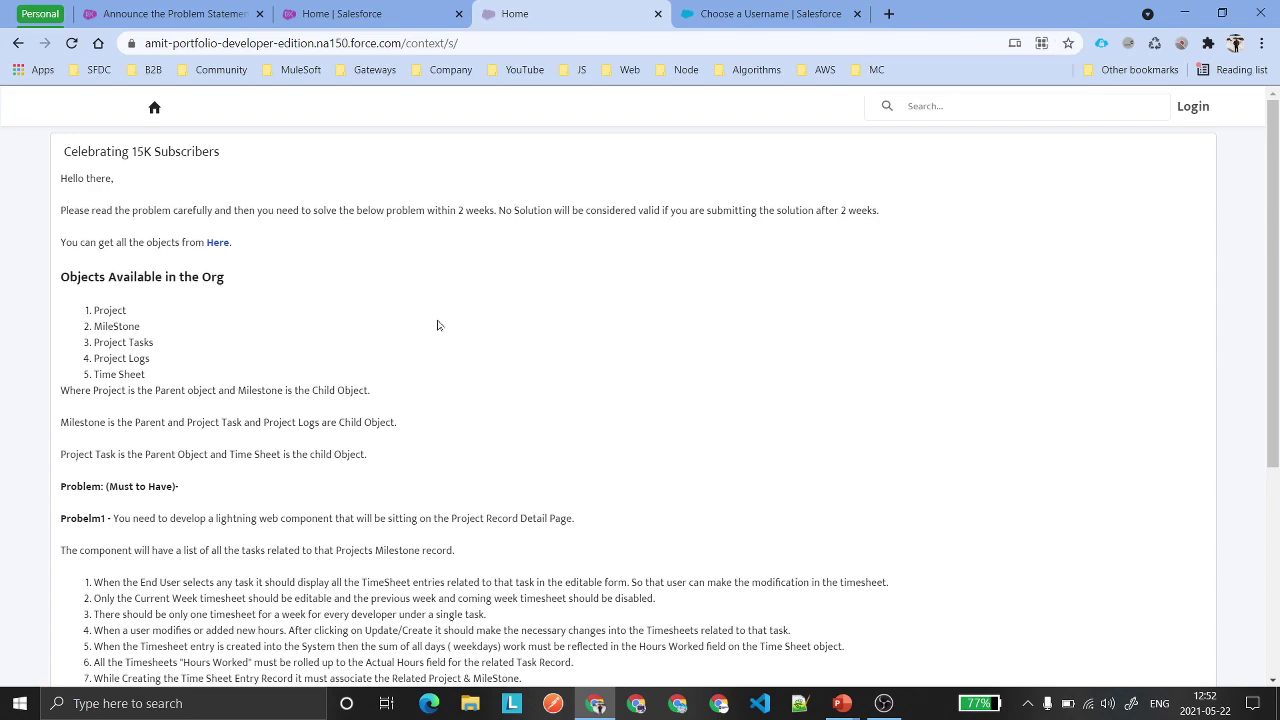
# Check the five listed object names, then open the Celebrating 15K Subscribers project record.
pyautogui.hotkey('ctrl', '1')
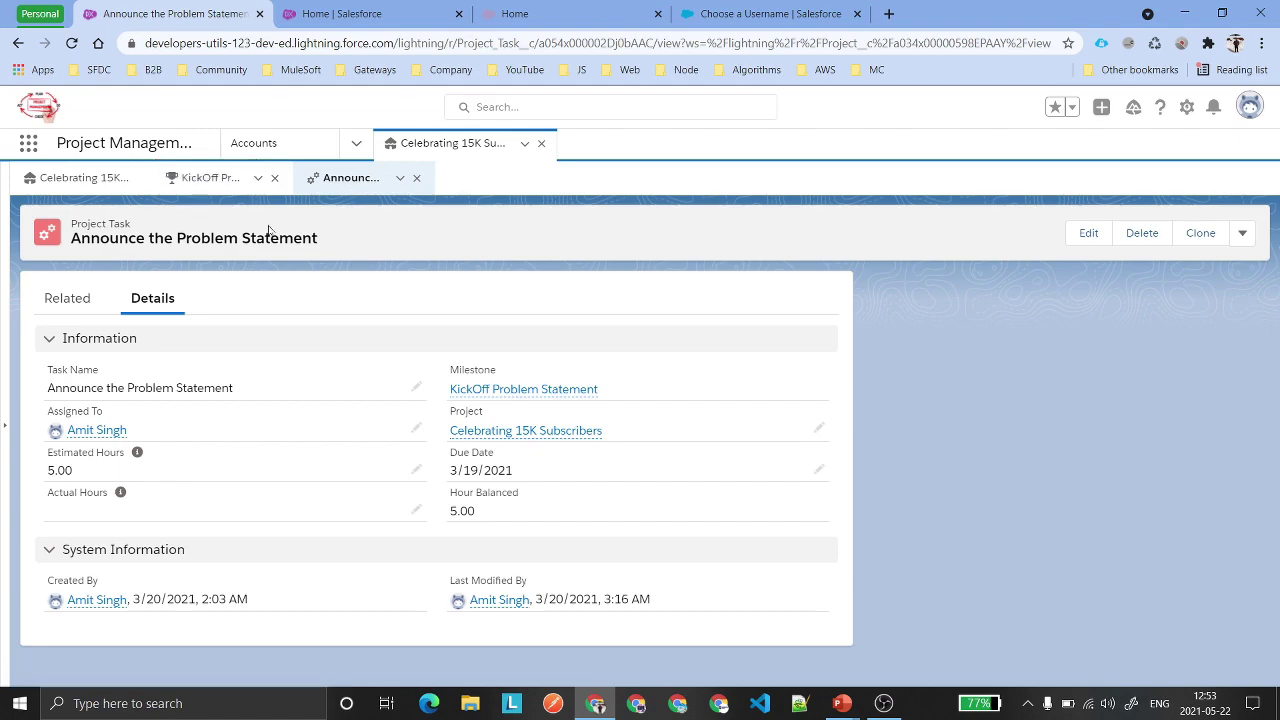
pyautogui.click(515, 13)
pyautogui.moveTo(90, 310); pyautogui.dragTo(113, 326)
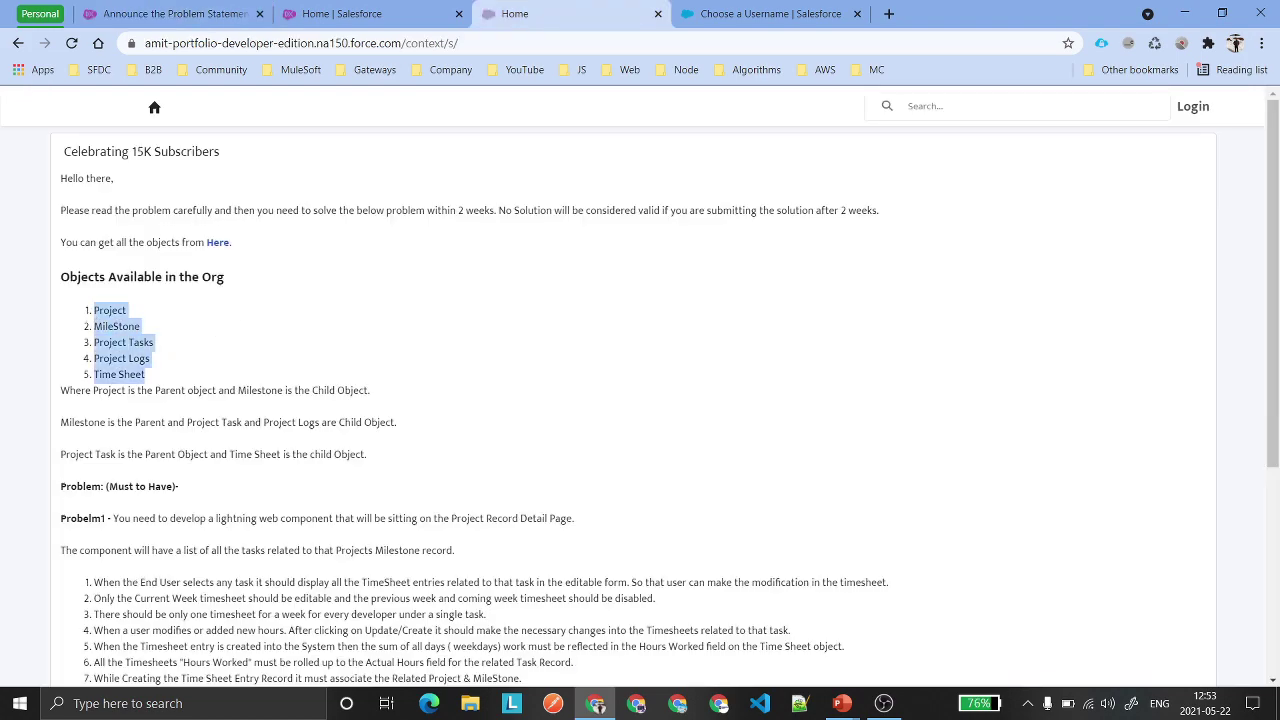
pyautogui.click(120, 342)
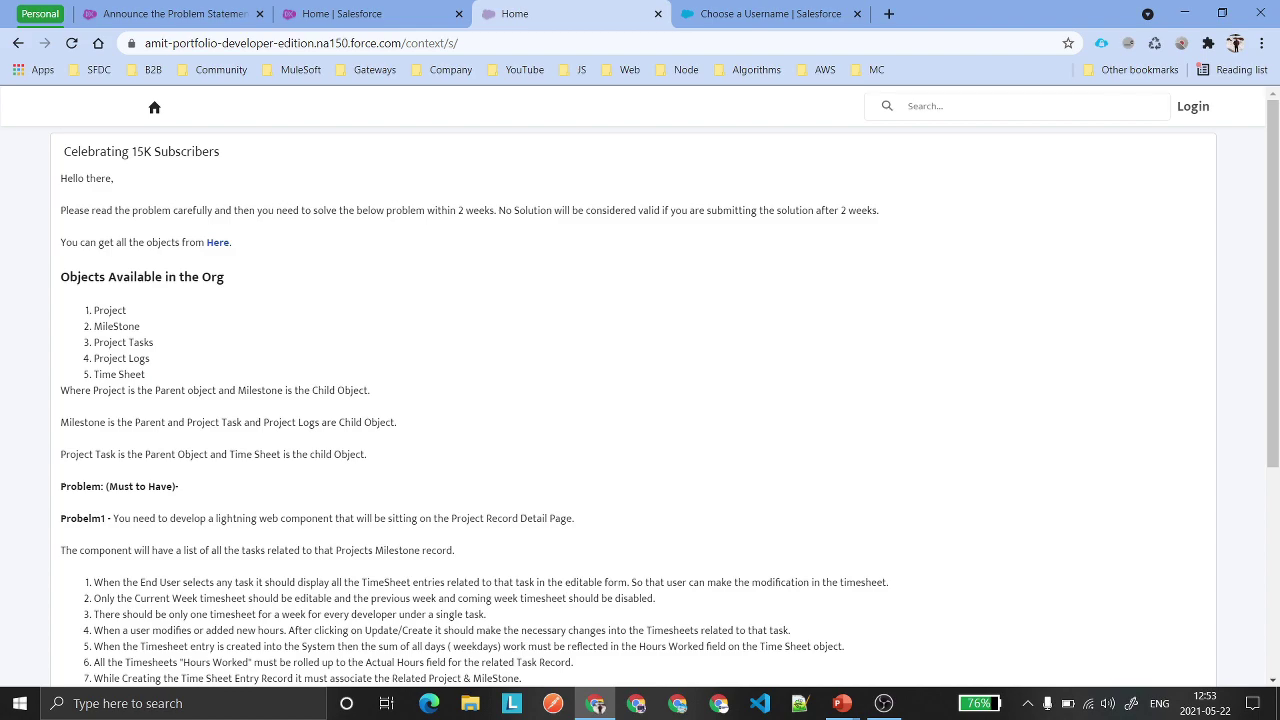
pyautogui.moveTo(90, 307); pyautogui.dragTo(152, 375)
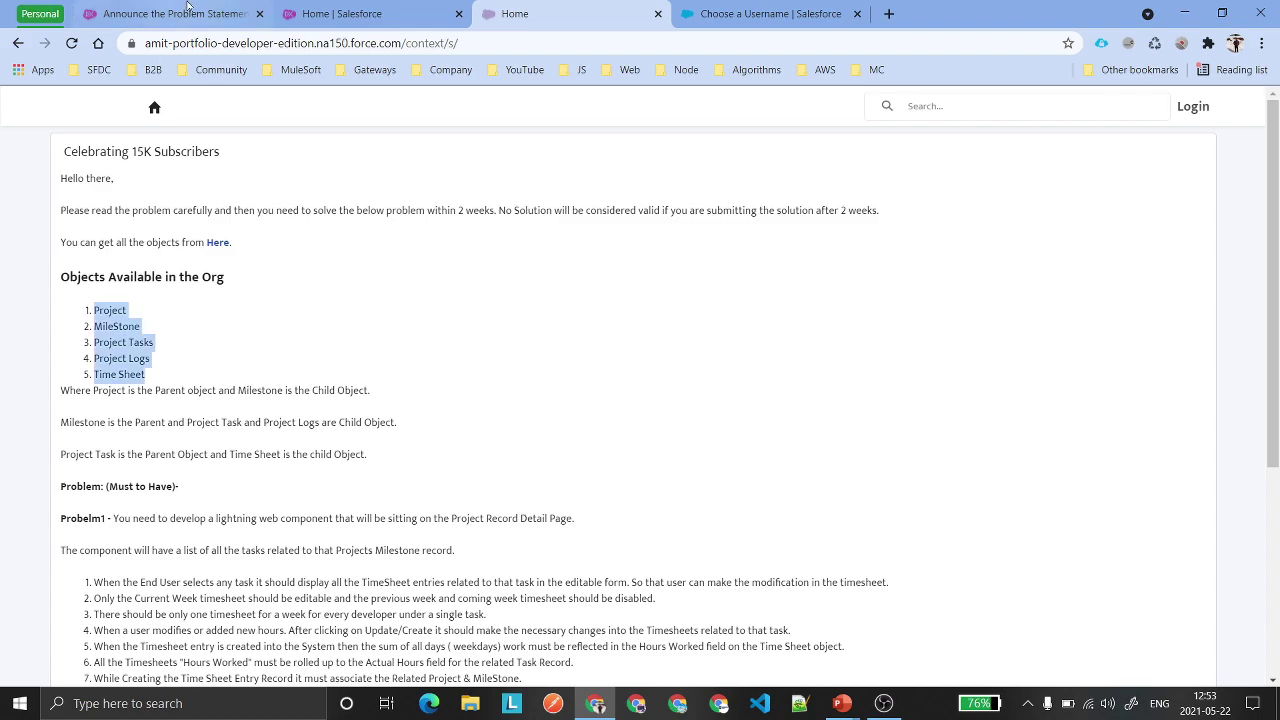
pyautogui.click(185, 13)
pyautogui.click(80, 178)
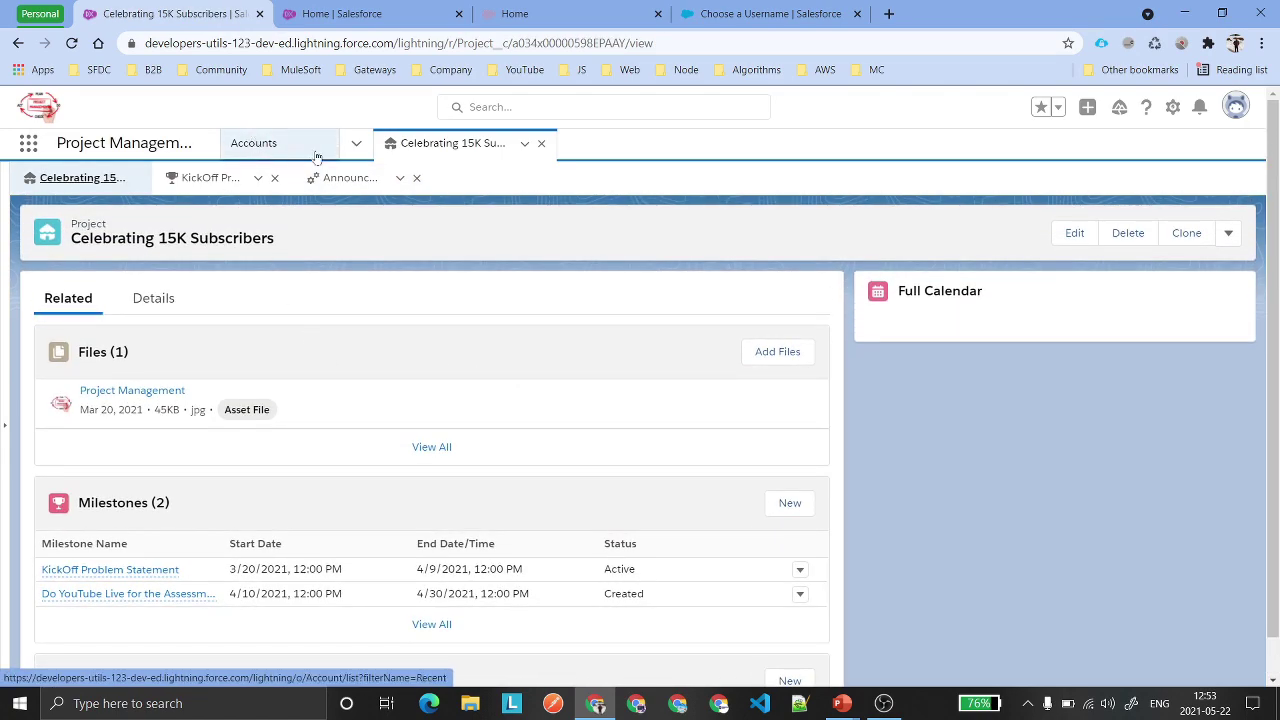
# From the Projects list, start a new project named 15K Special with kickoff 5/22/2021.
pyautogui.click(356, 146)
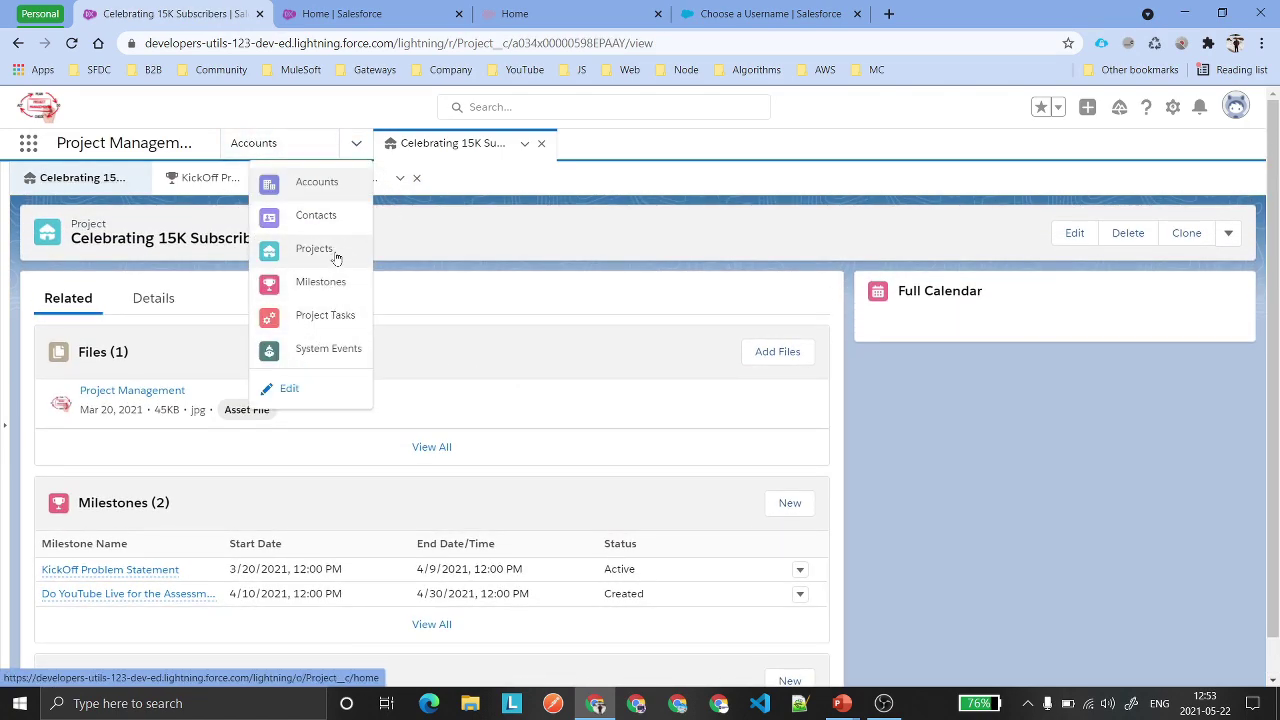
pyautogui.press('Return')
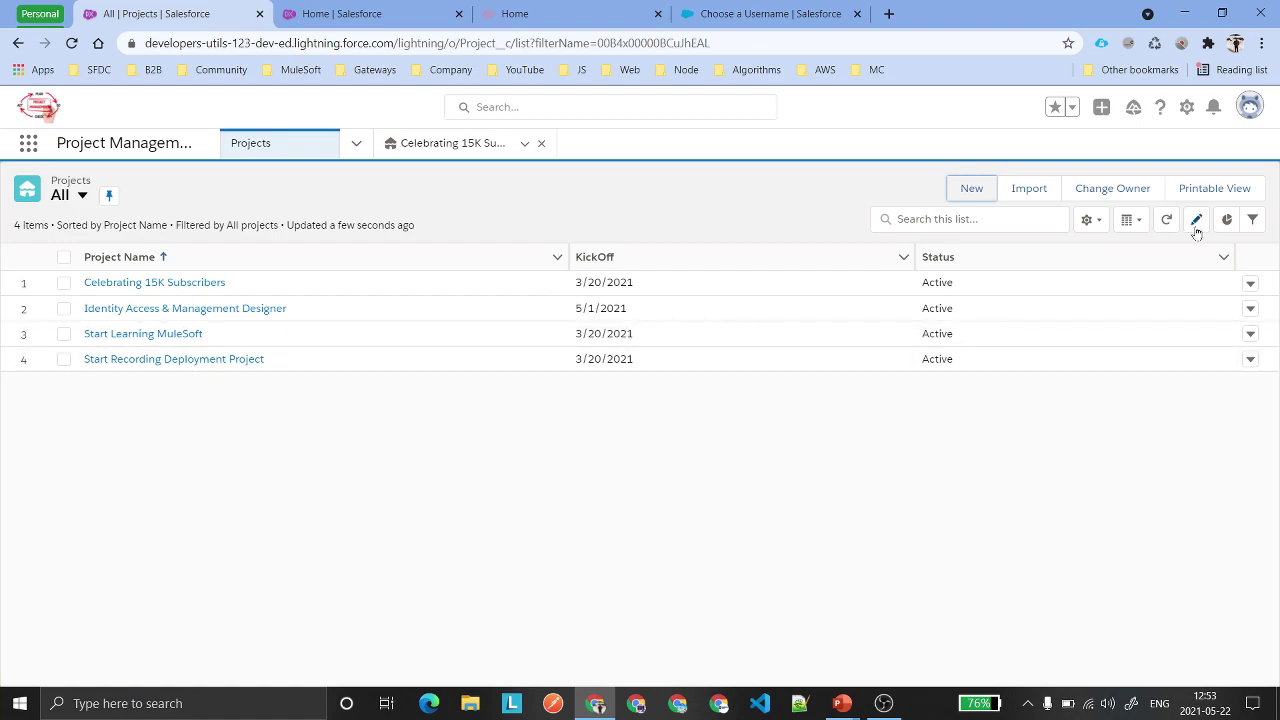
pyautogui.click(968, 190)
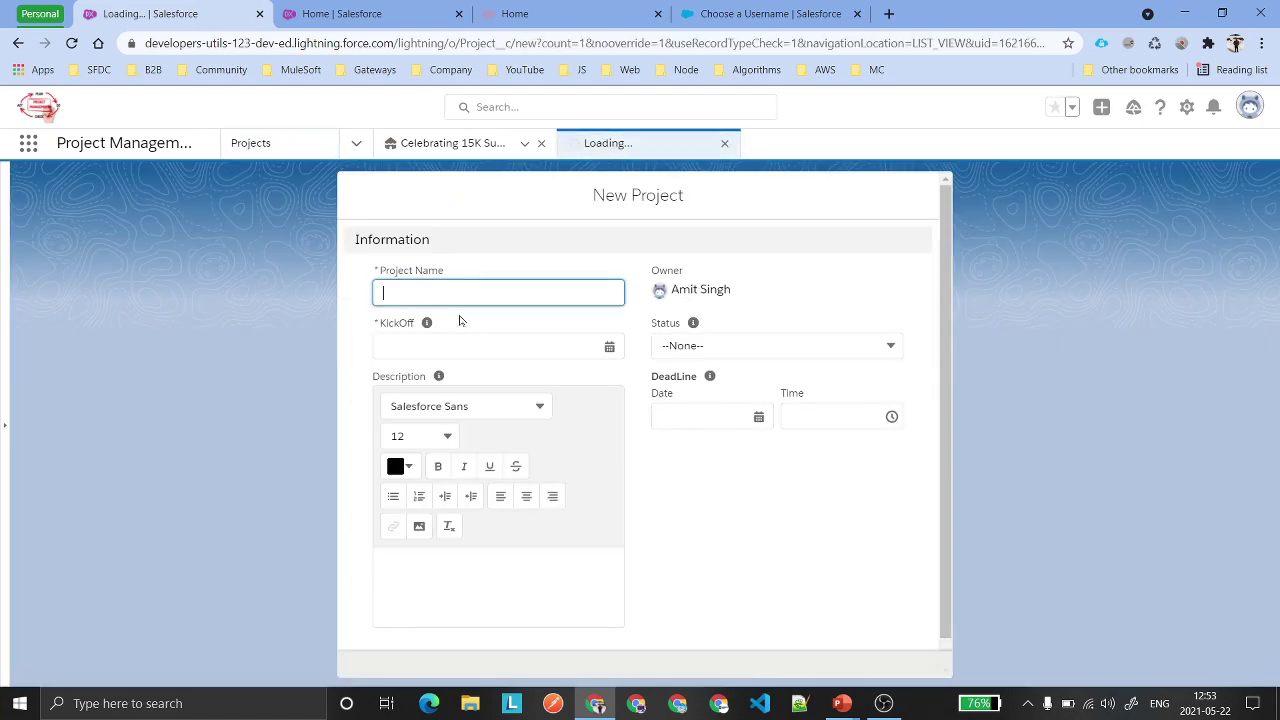
pyautogui.write('15K Spe')
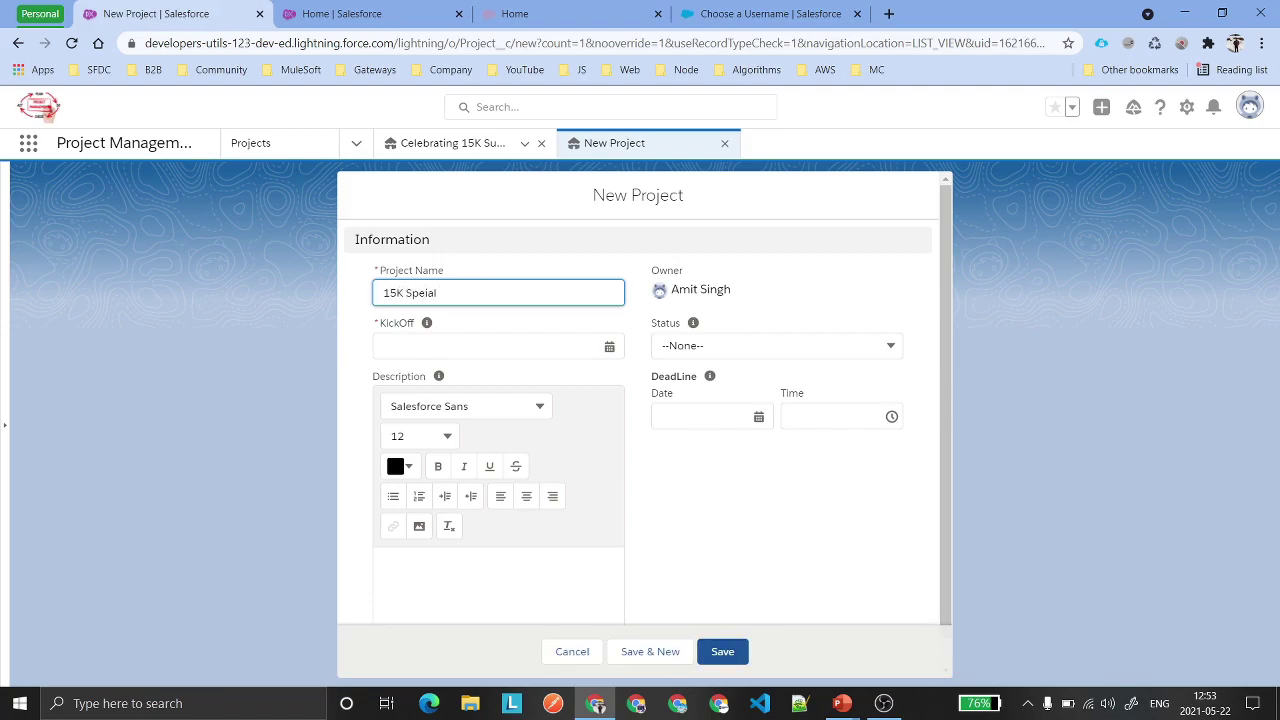
pyautogui.write('cia')
pyautogui.click(508, 344)
pyautogui.click(606, 537)
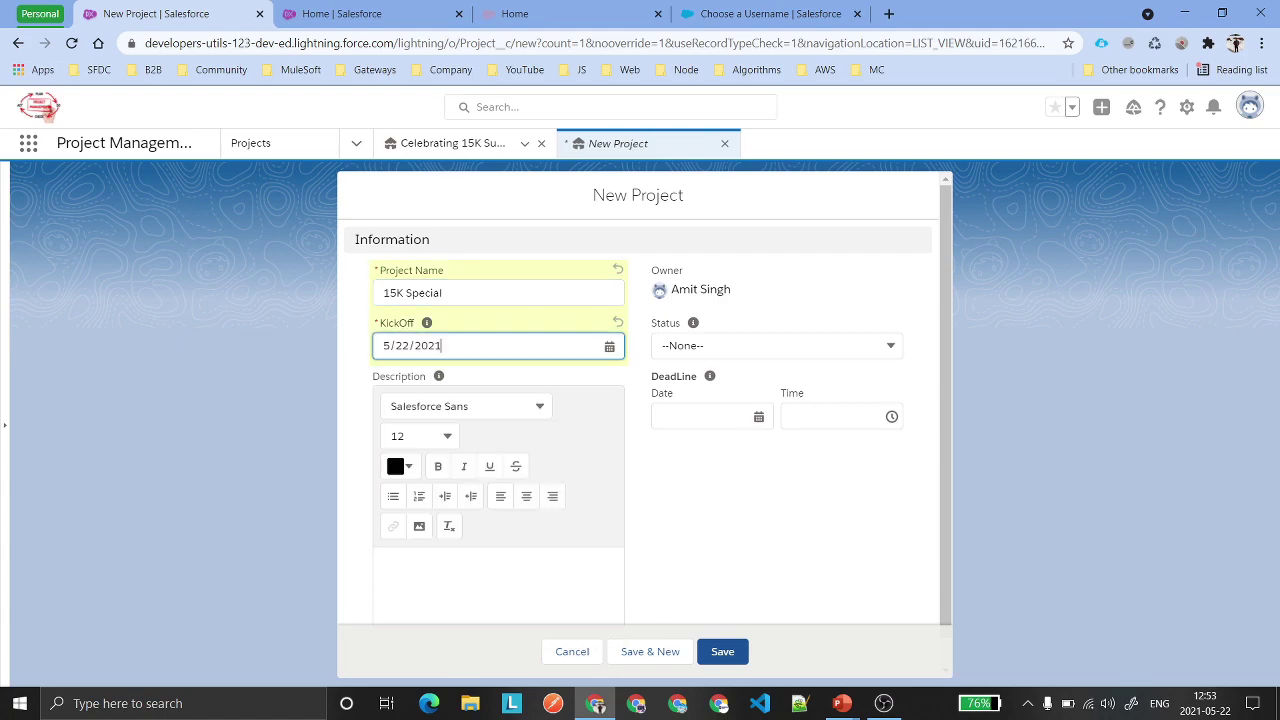
# Set status Active, deadline 6/5/2021 and description Hello, save, and show its Related records.
pyautogui.click(745, 345)
pyautogui.click(738, 406)
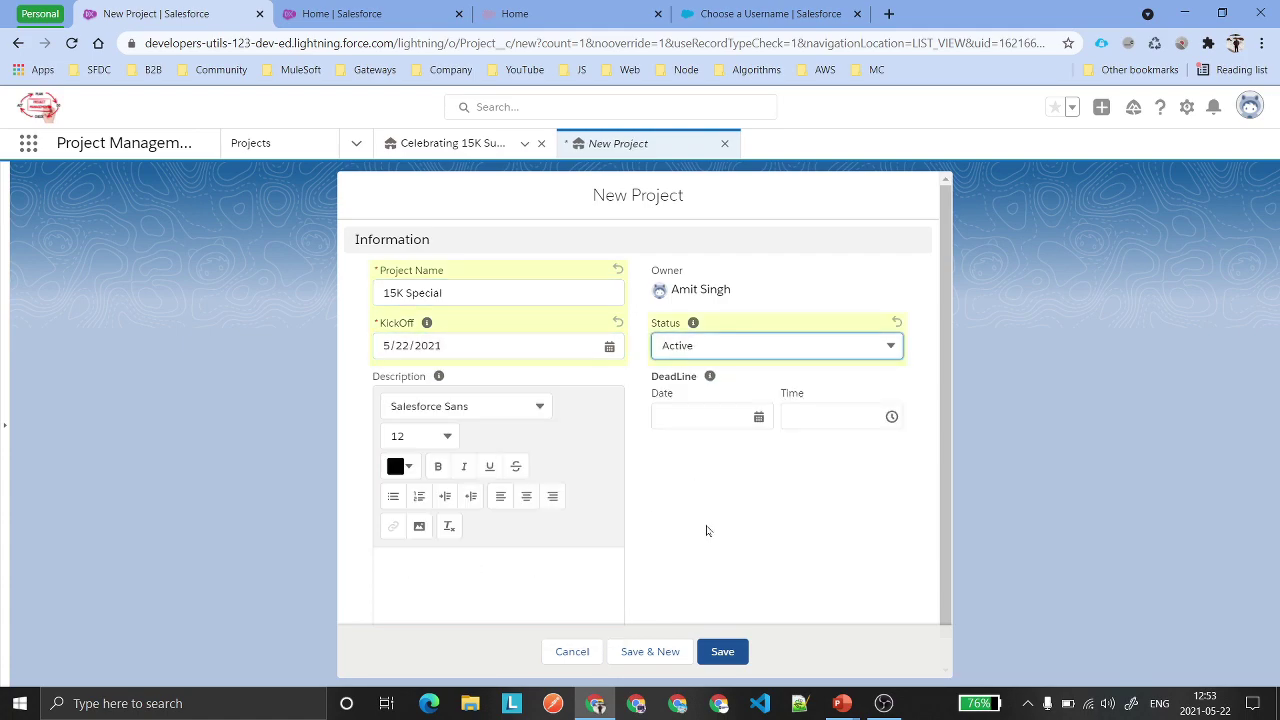
pyautogui.scroll(-1, 720, 472)
pyautogui.click(740, 387)
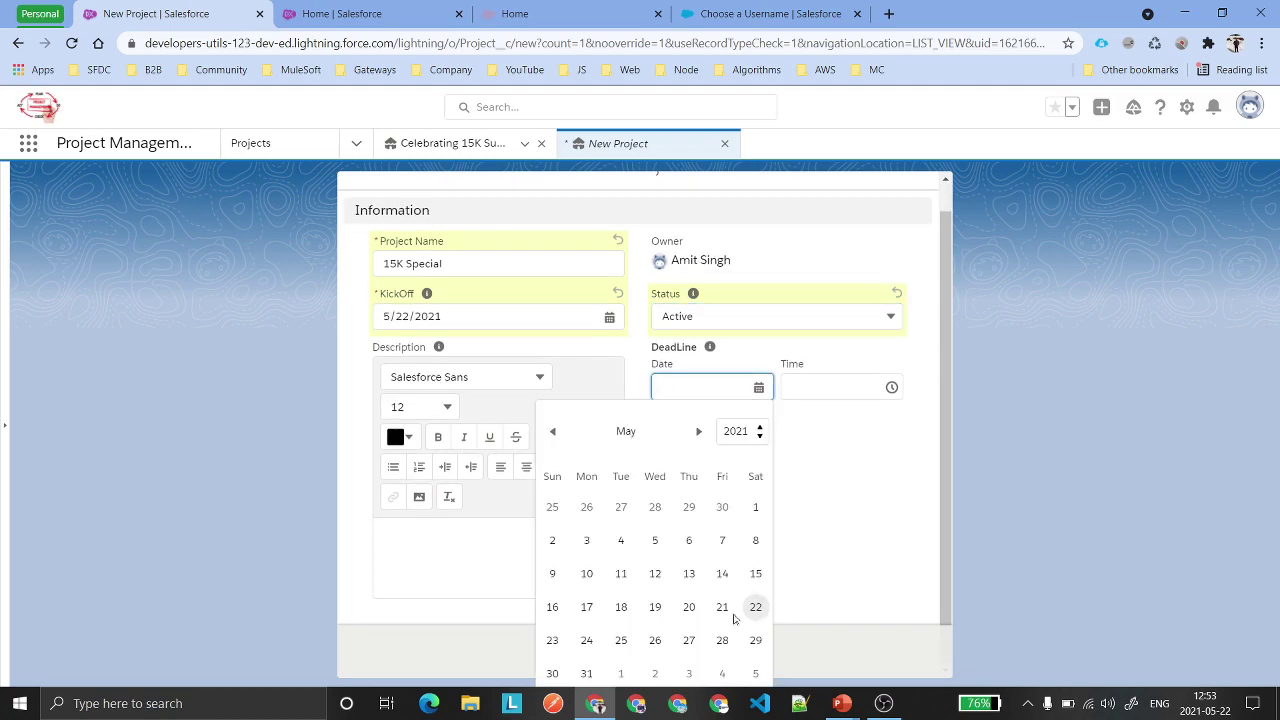
pyautogui.click(755, 673)
pyautogui.click(450, 574)
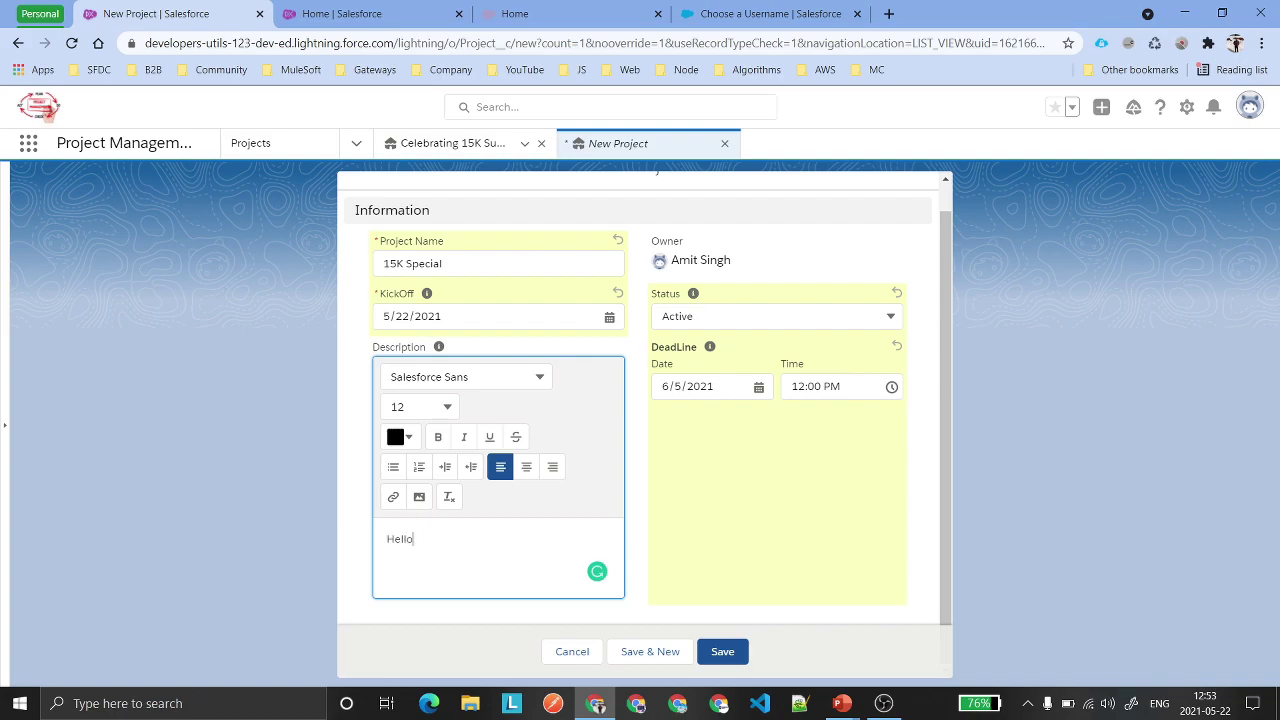
pyautogui.click(733, 645)
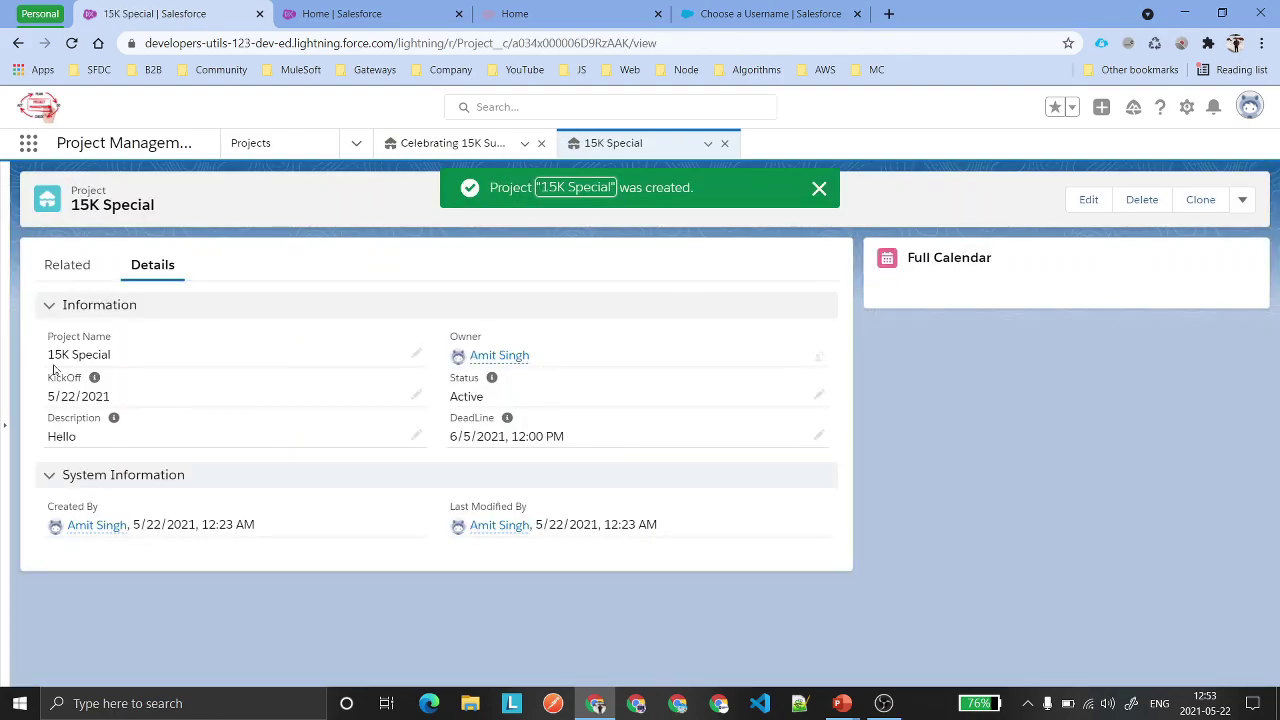
pyautogui.click(819, 188)
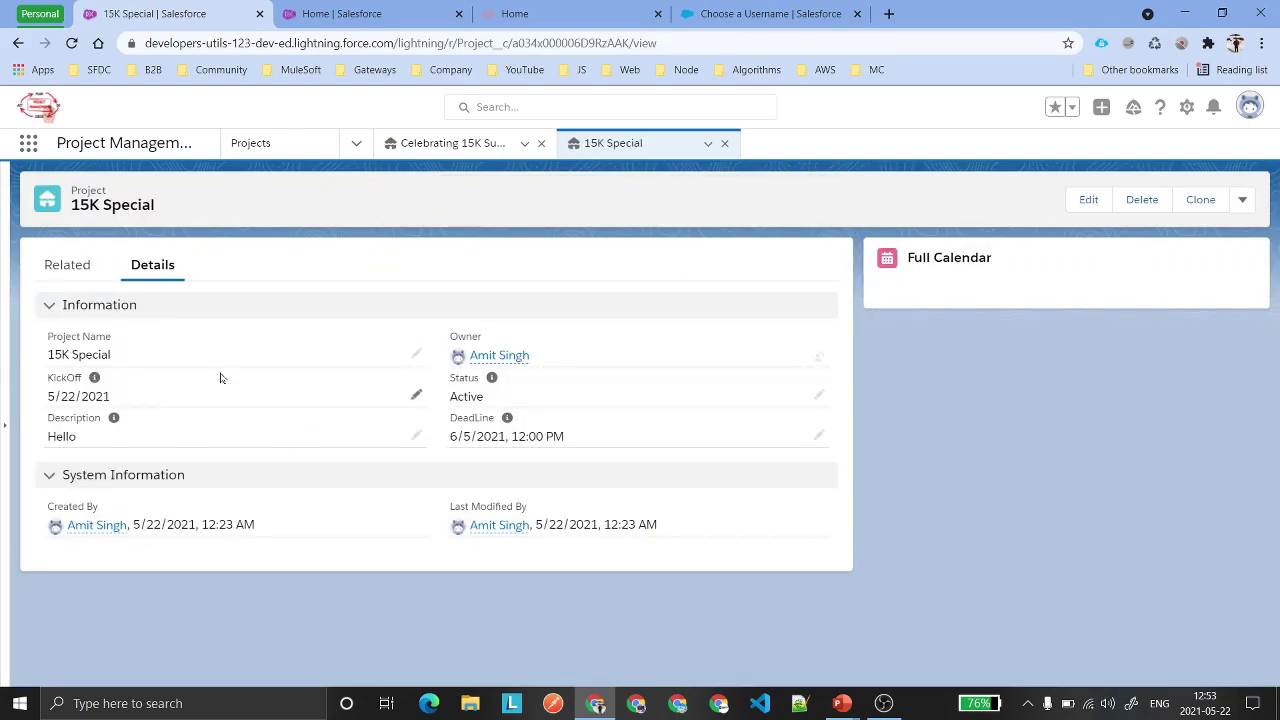
pyautogui.click(68, 270)
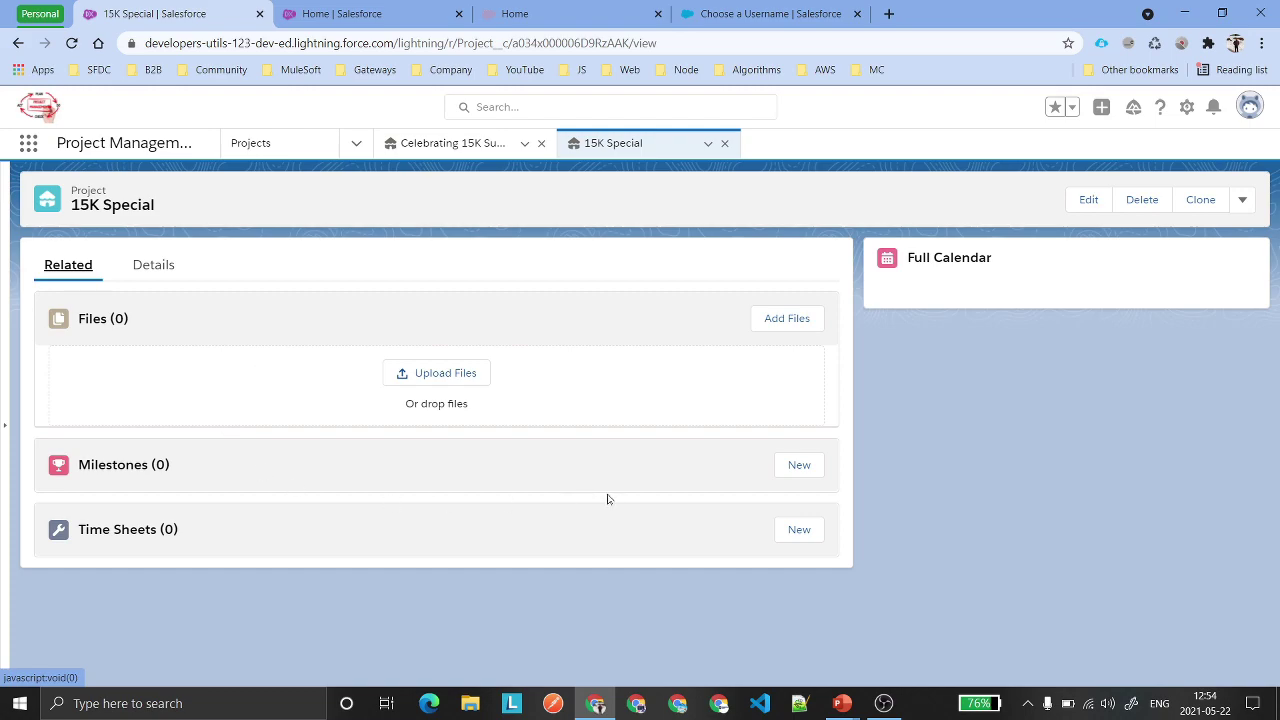
# Start a new milestone named Document Requirement with status Created and end date 5/24/2021.
pyautogui.click(810, 470)
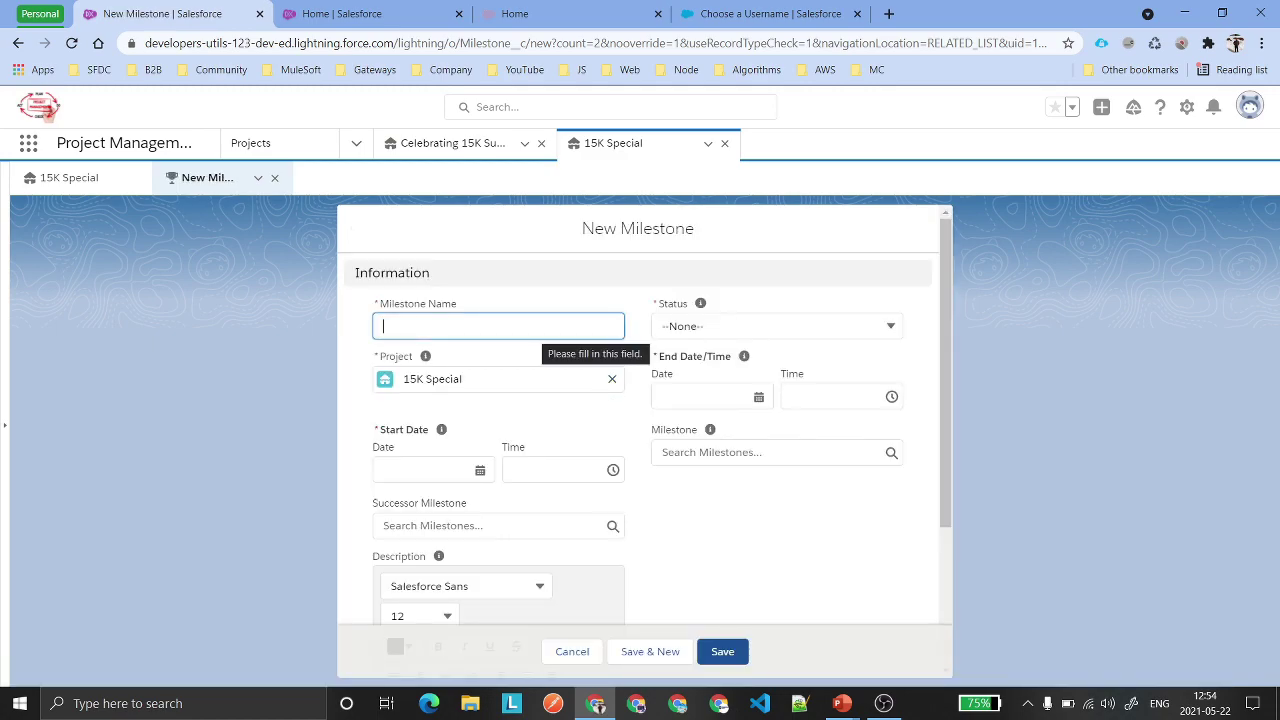
pyautogui.write('Doc')
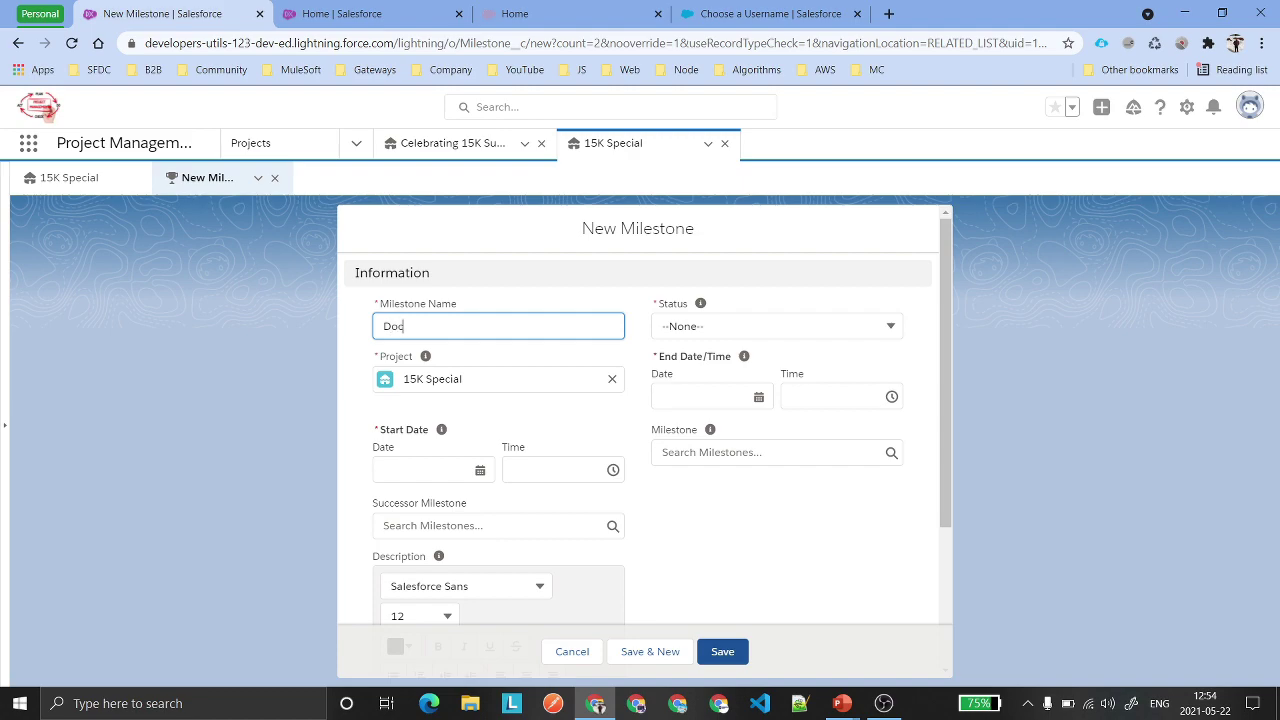
pyautogui.write('ument Requirement')
pyautogui.click(750, 326)
pyautogui.click(745, 383)
pyautogui.click(705, 397)
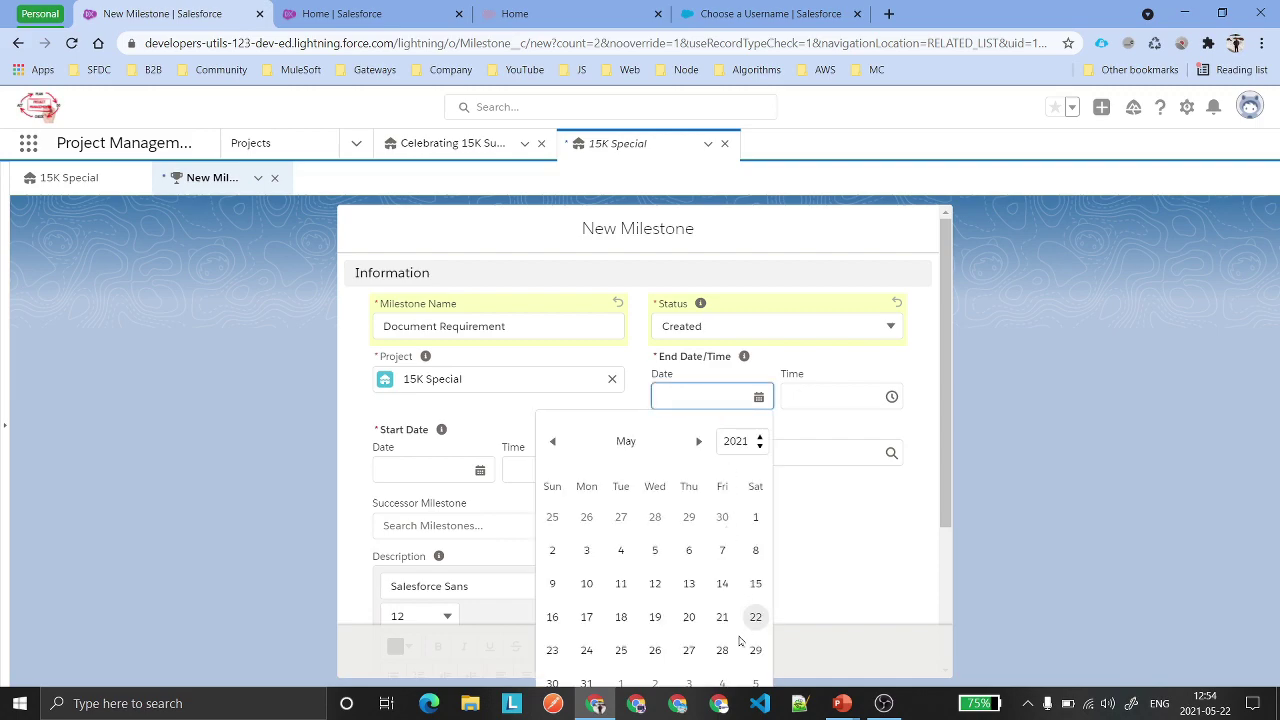
pyautogui.click(587, 651)
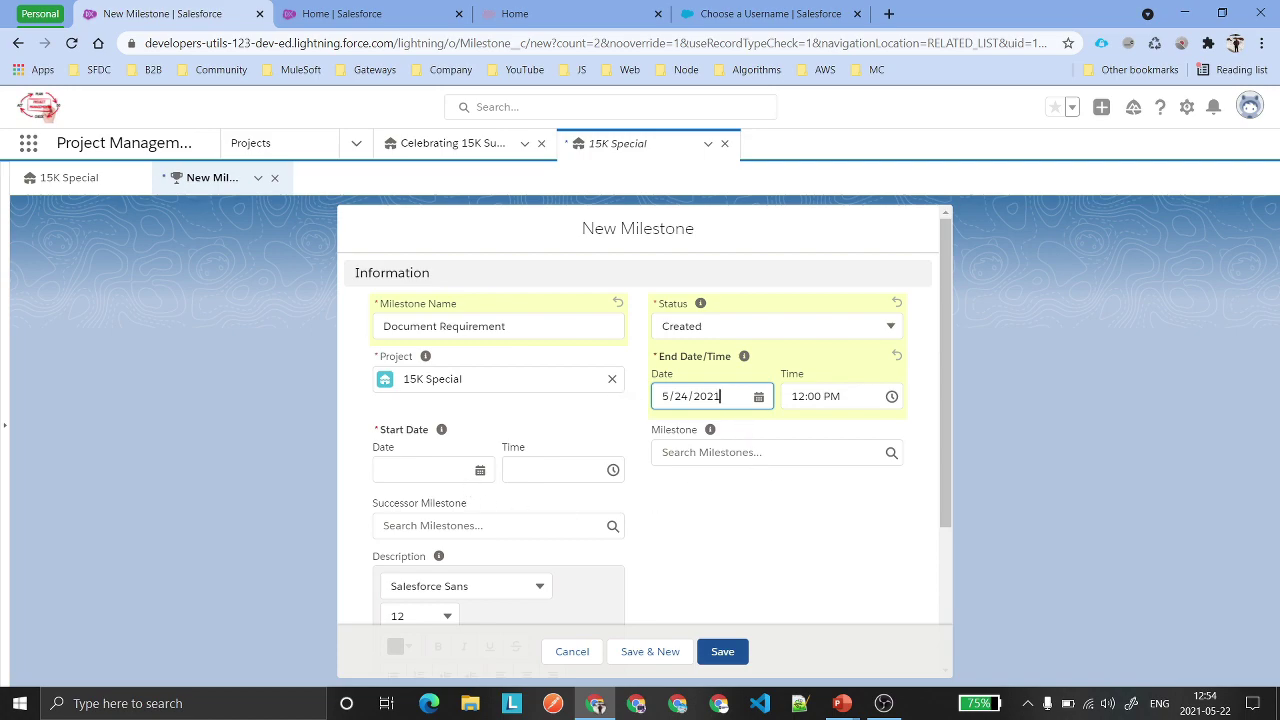
# Set start date 5/22/2021, choose successor Do YouTube Live for the Assessment, and save.
pyautogui.click(425, 470)
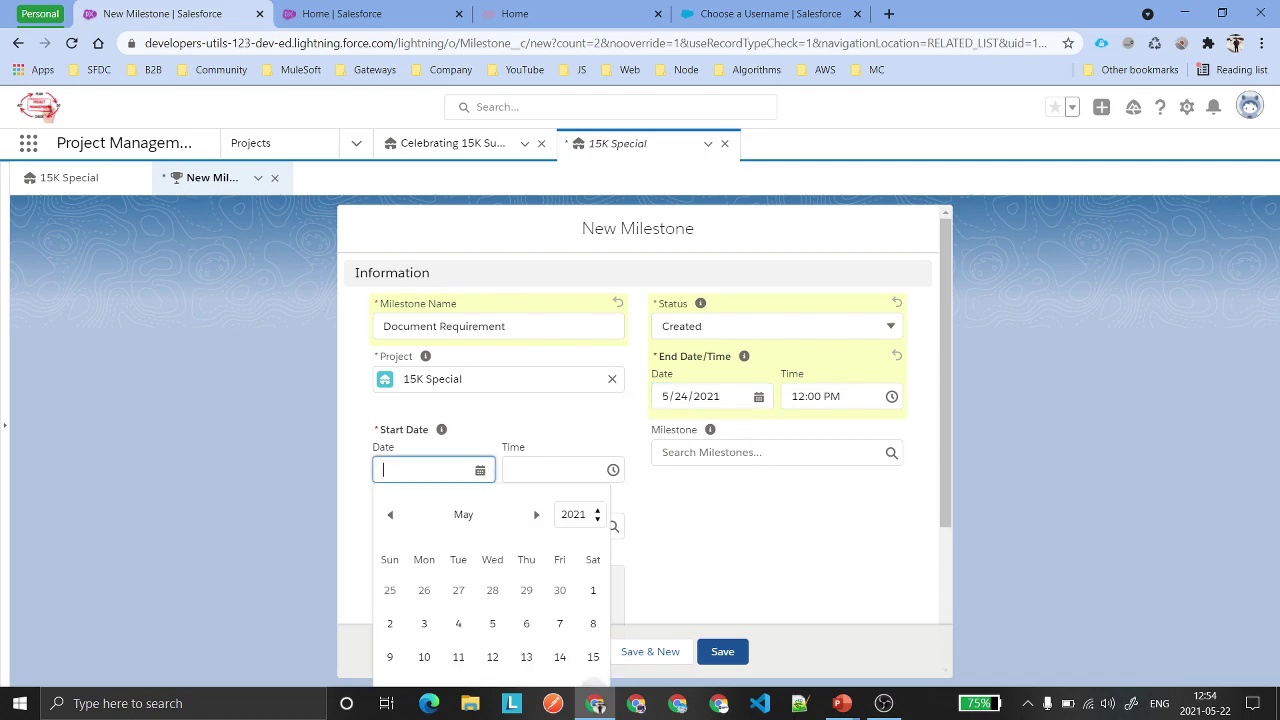
pyautogui.click(596, 688)
pyautogui.scroll(-2, 645, 517)
pyautogui.click(490, 316)
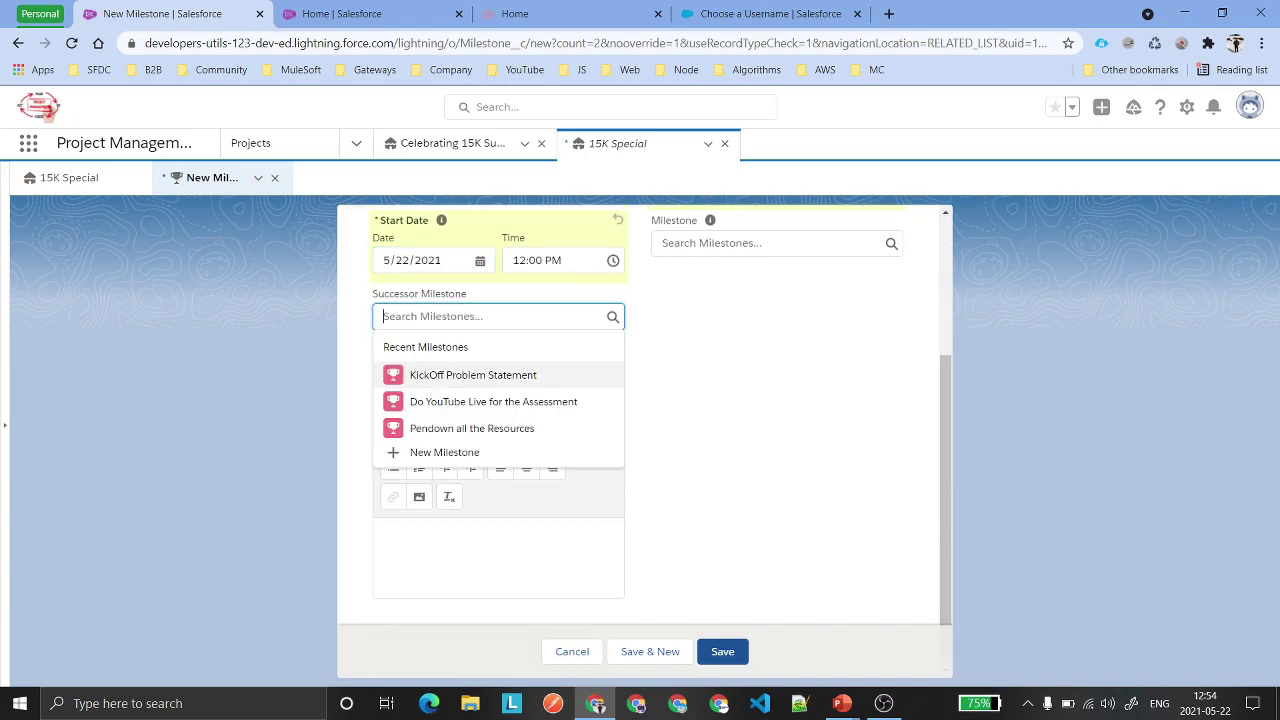
pyautogui.click(502, 404)
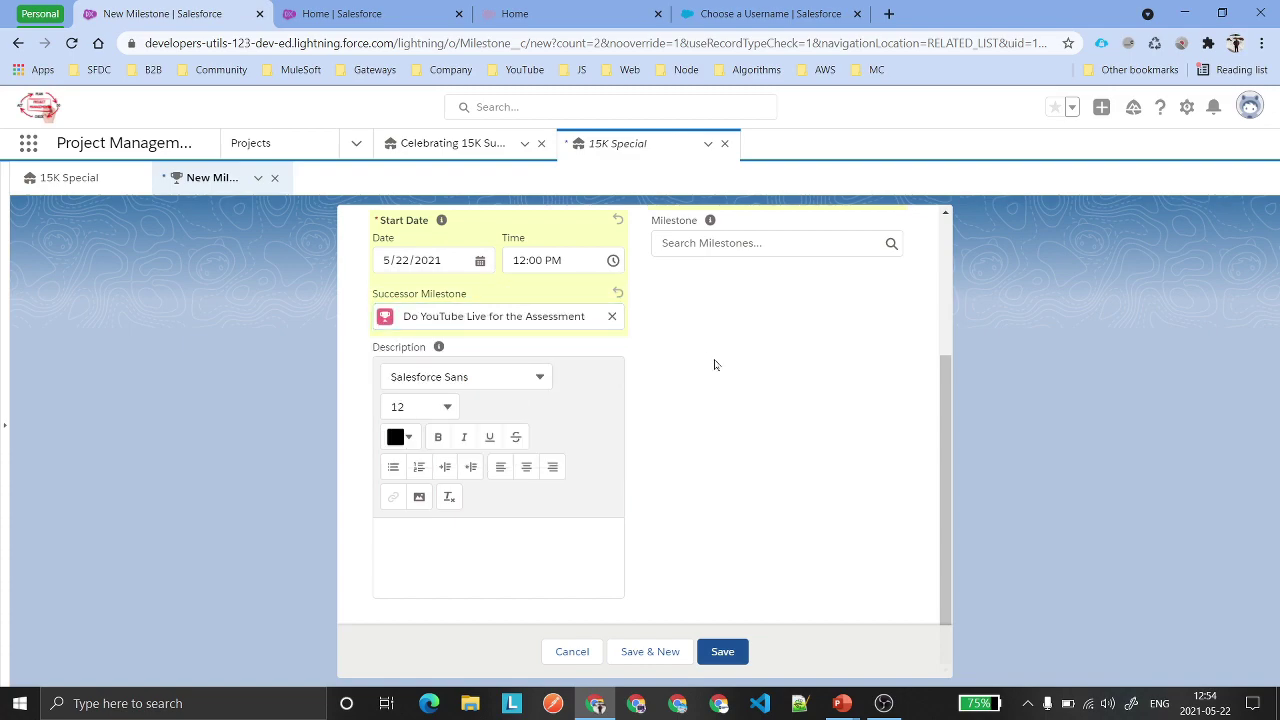
pyautogui.click(730, 652)
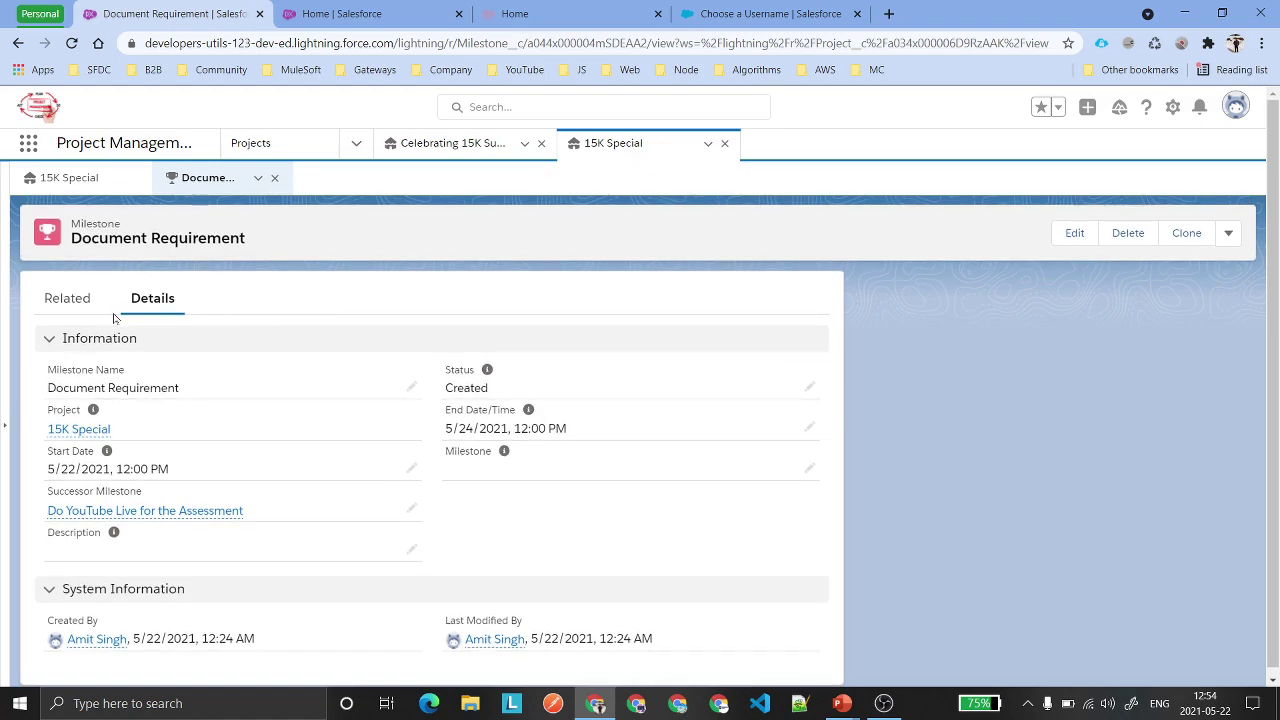
# From Document Requirement's related list, save task Meeting With Client: assigned user, 12 hours, due 5/24/2021.
pyautogui.click(70, 299)
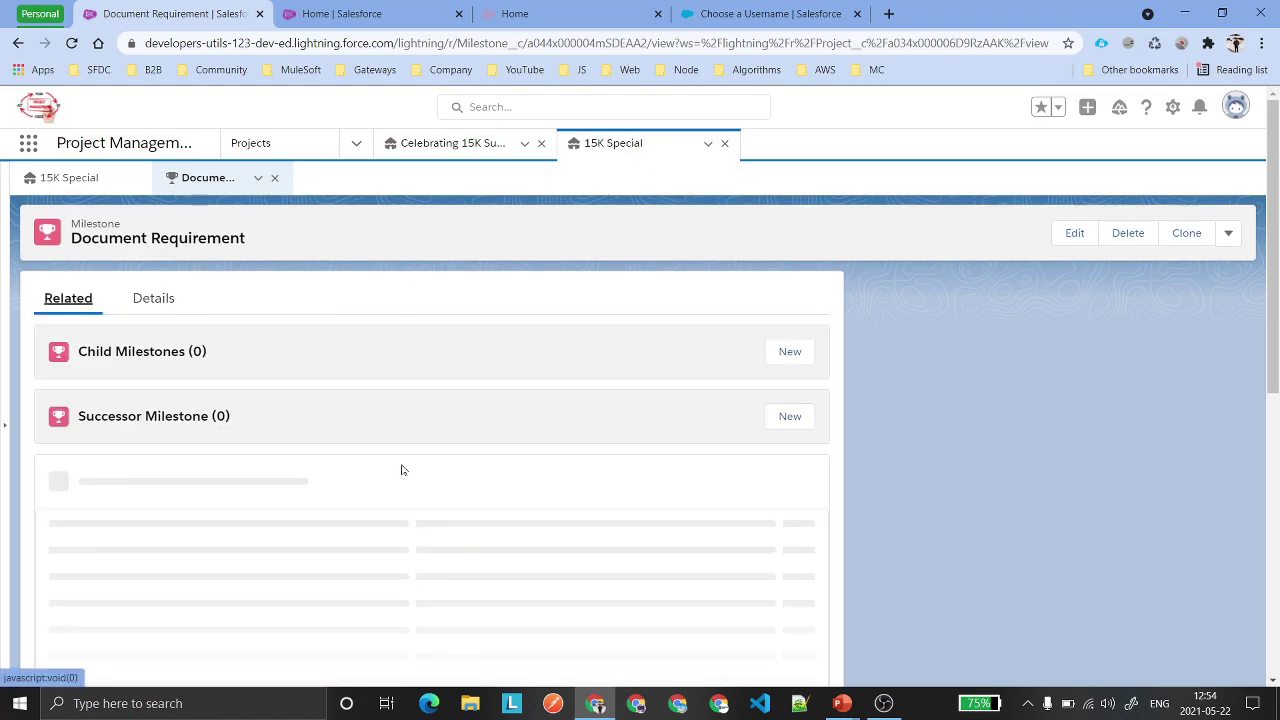
pyautogui.scroll(-1, 224, 474)
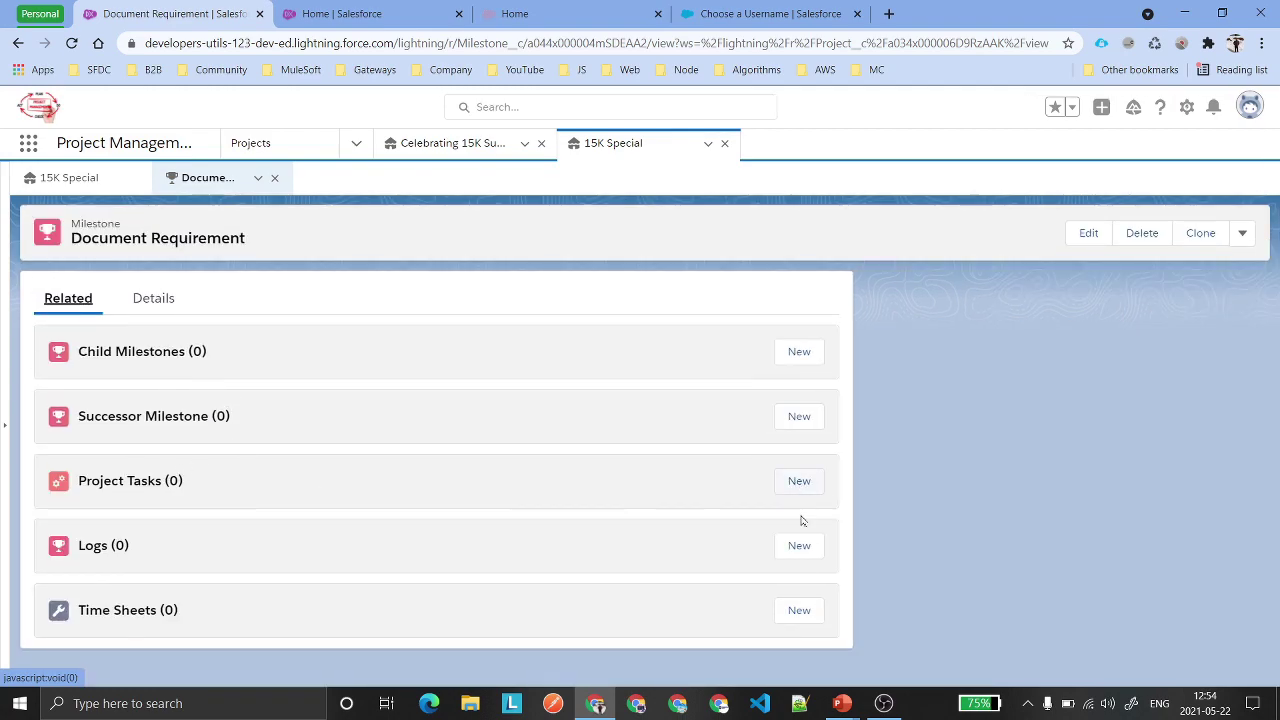
pyautogui.click(800, 482)
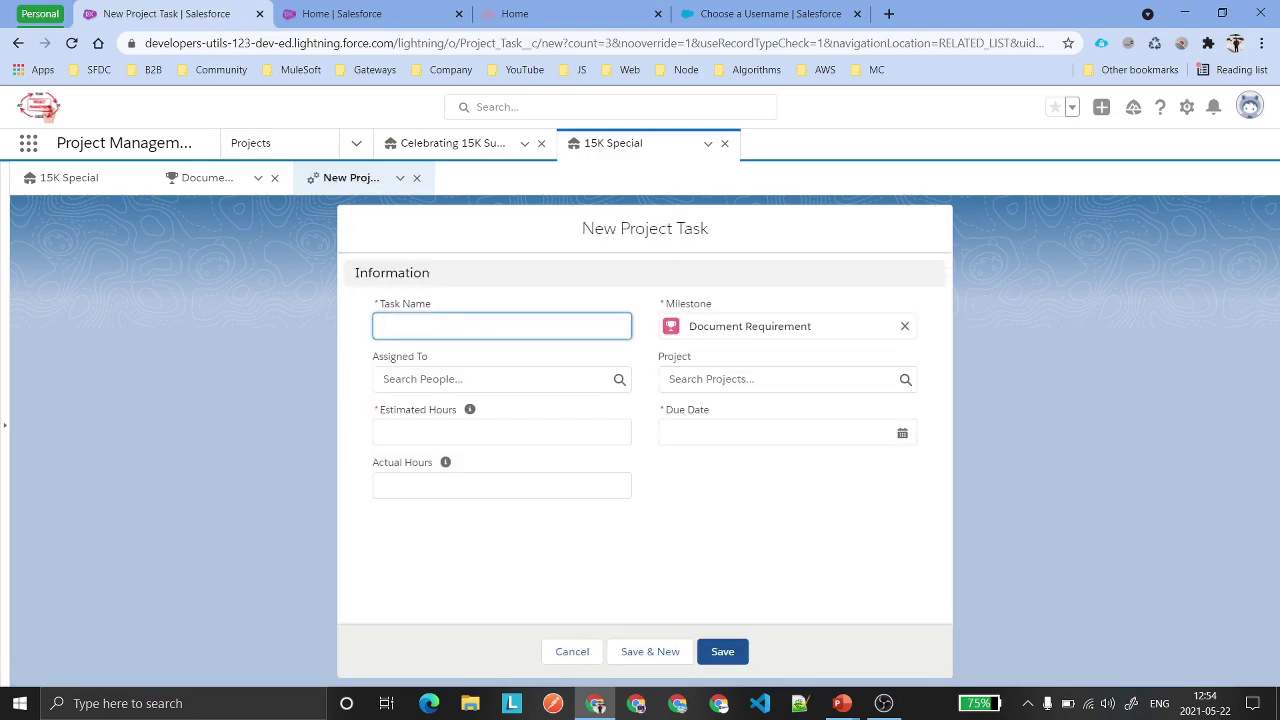
pyautogui.write('Meeti t')
pyautogui.write(' With')
pyautogui.write(' Cloien')
pyautogui.click(480, 379)
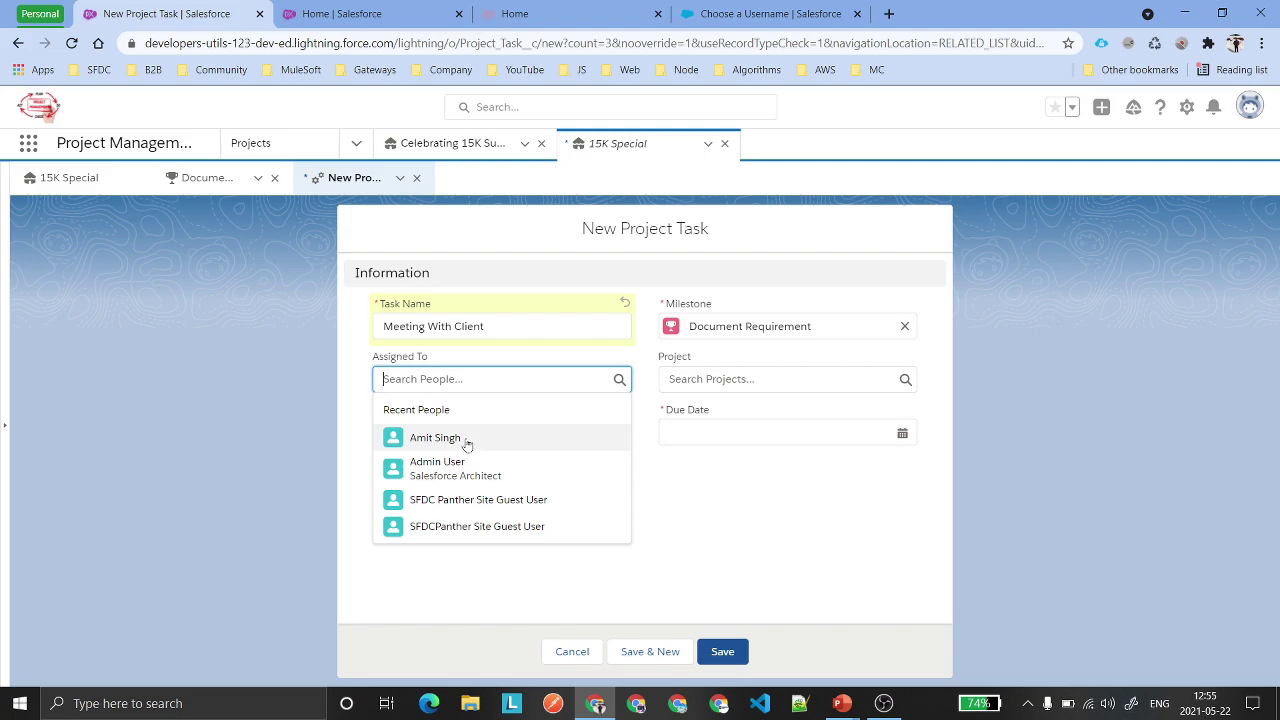
pyautogui.click(470, 440)
pyautogui.click(470, 432)
pyautogui.write('1')
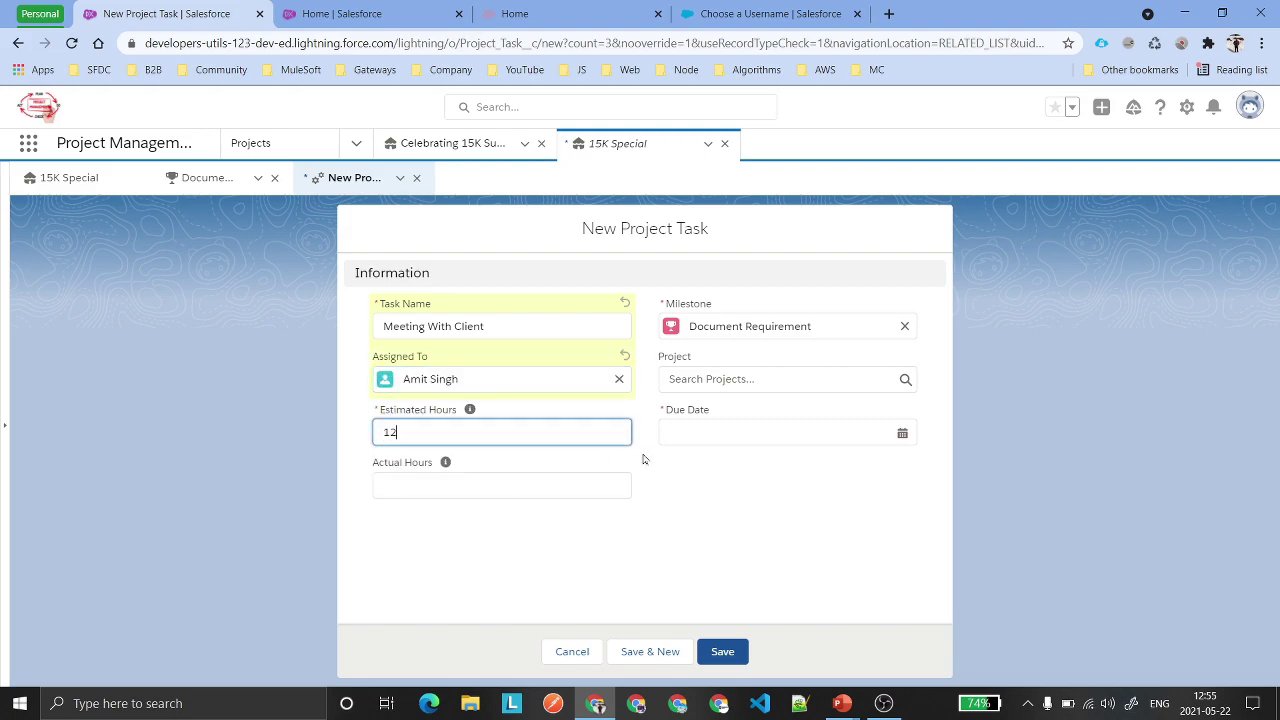
pyautogui.write('2')
pyautogui.click(780, 432)
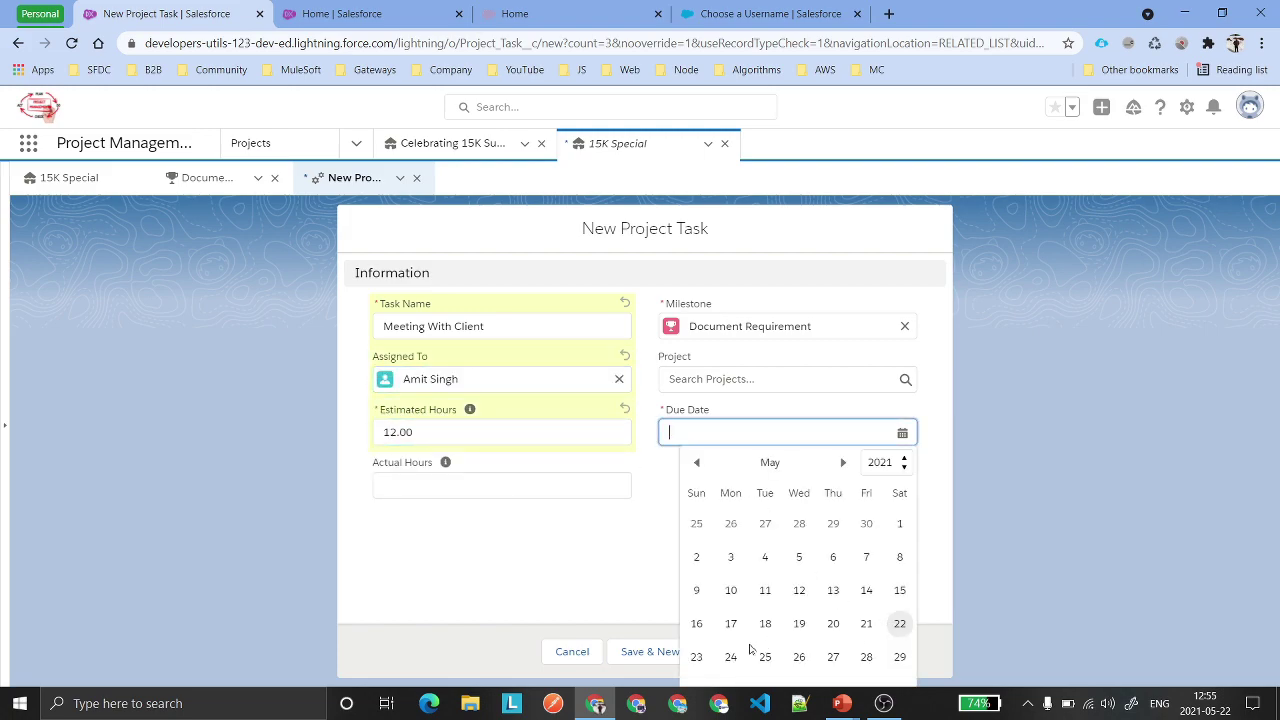
pyautogui.click(730, 656)
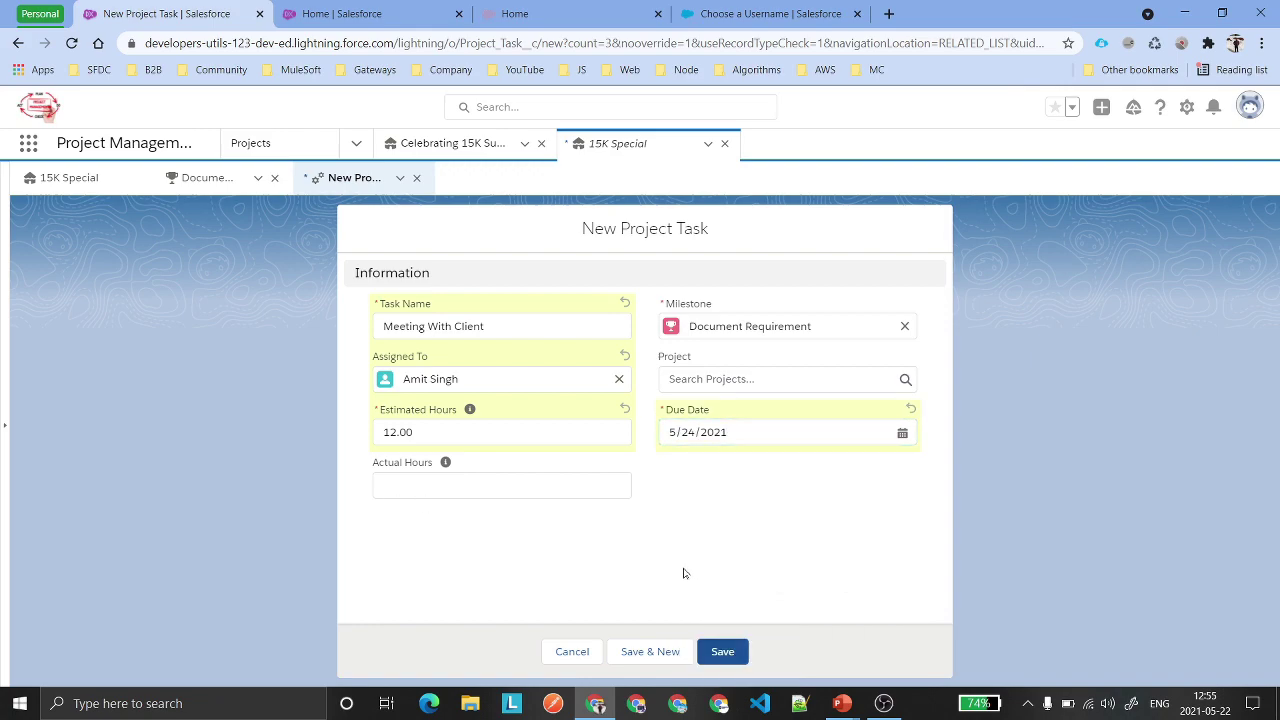
pyautogui.click(724, 652)
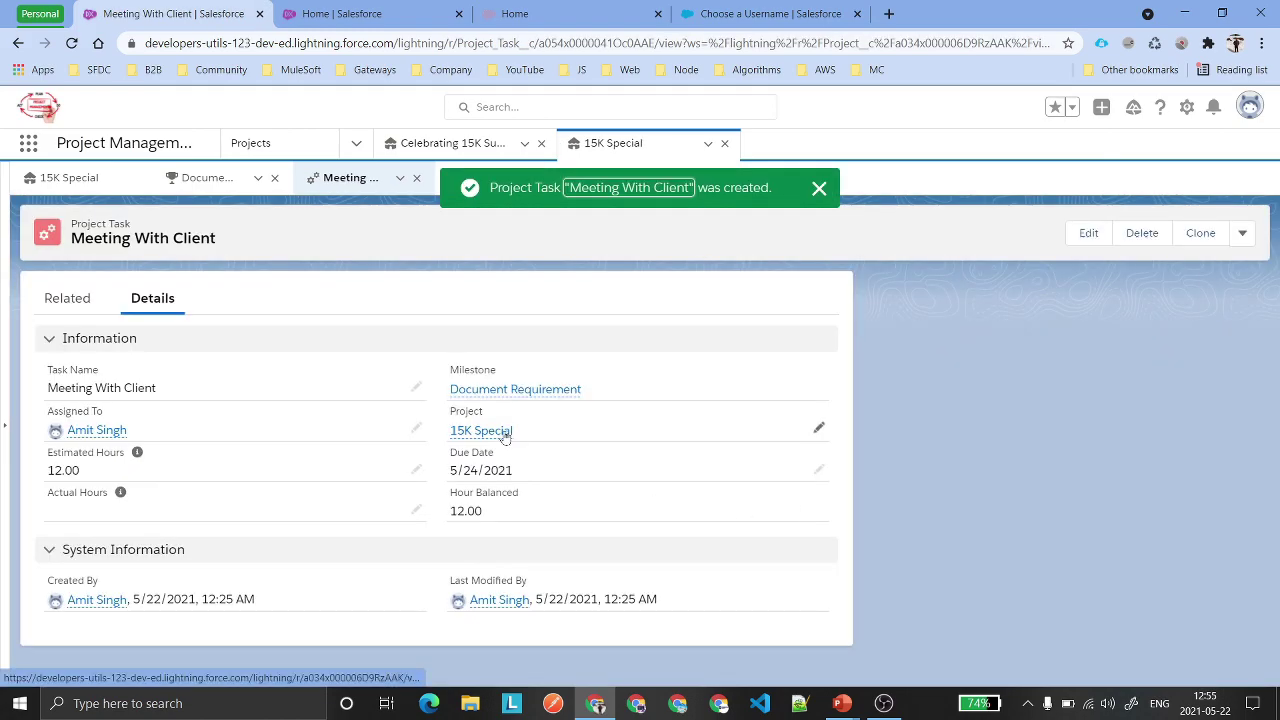
# Start a new time sheet from the task's related list, then close it unsaved.
pyautogui.moveTo(484, 434)
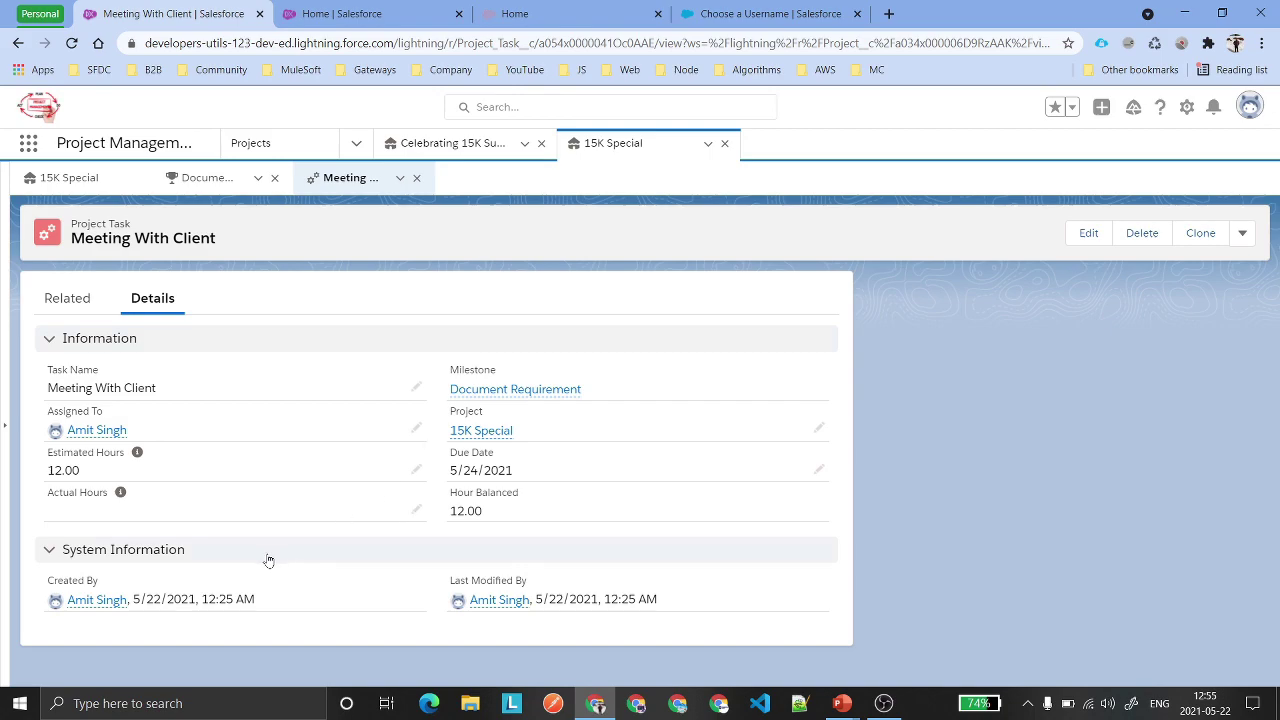
pyautogui.click(70, 298)
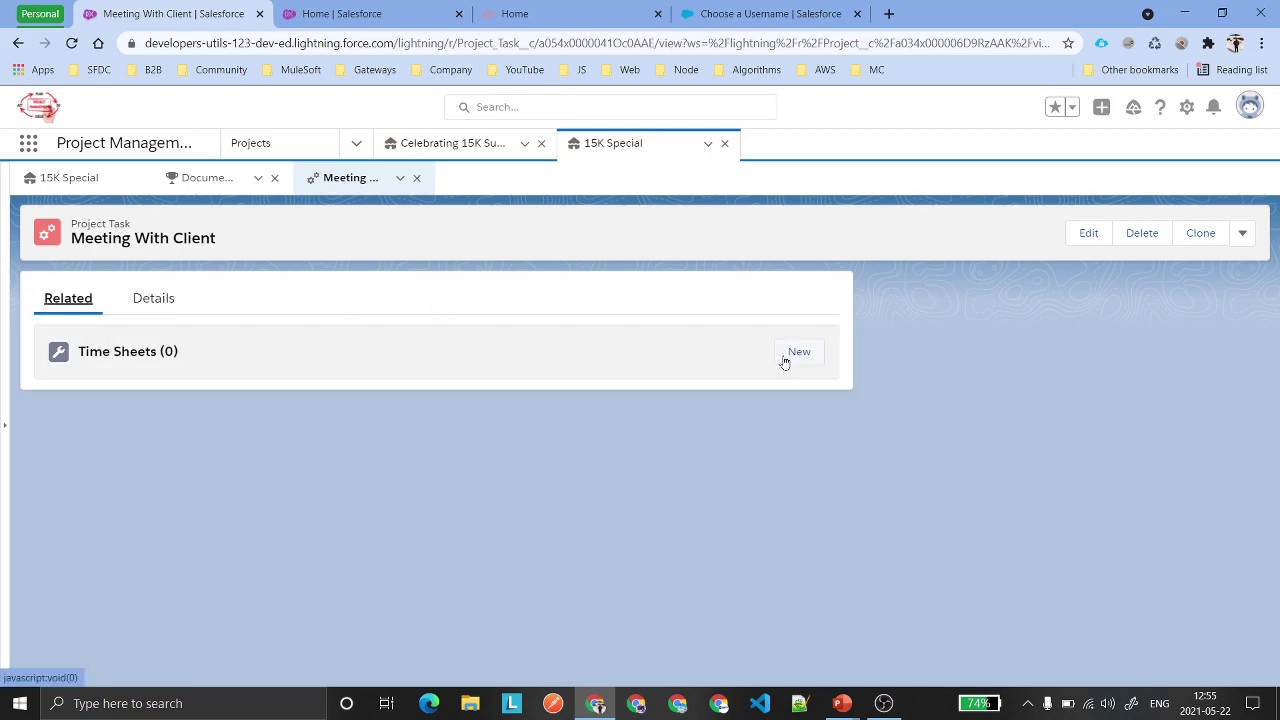
pyautogui.click(785, 362)
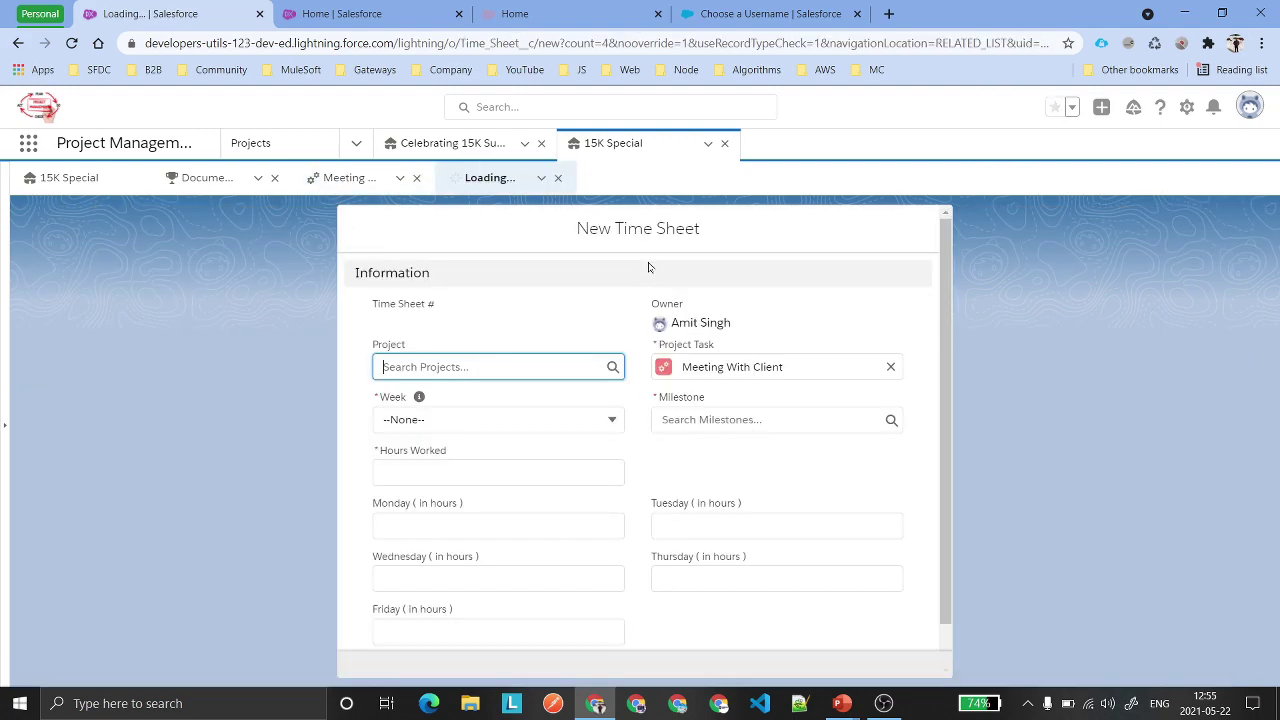
pyautogui.scroll(-1, 586, 336)
pyautogui.scroll(1, 586, 336)
pyautogui.click(558, 178)
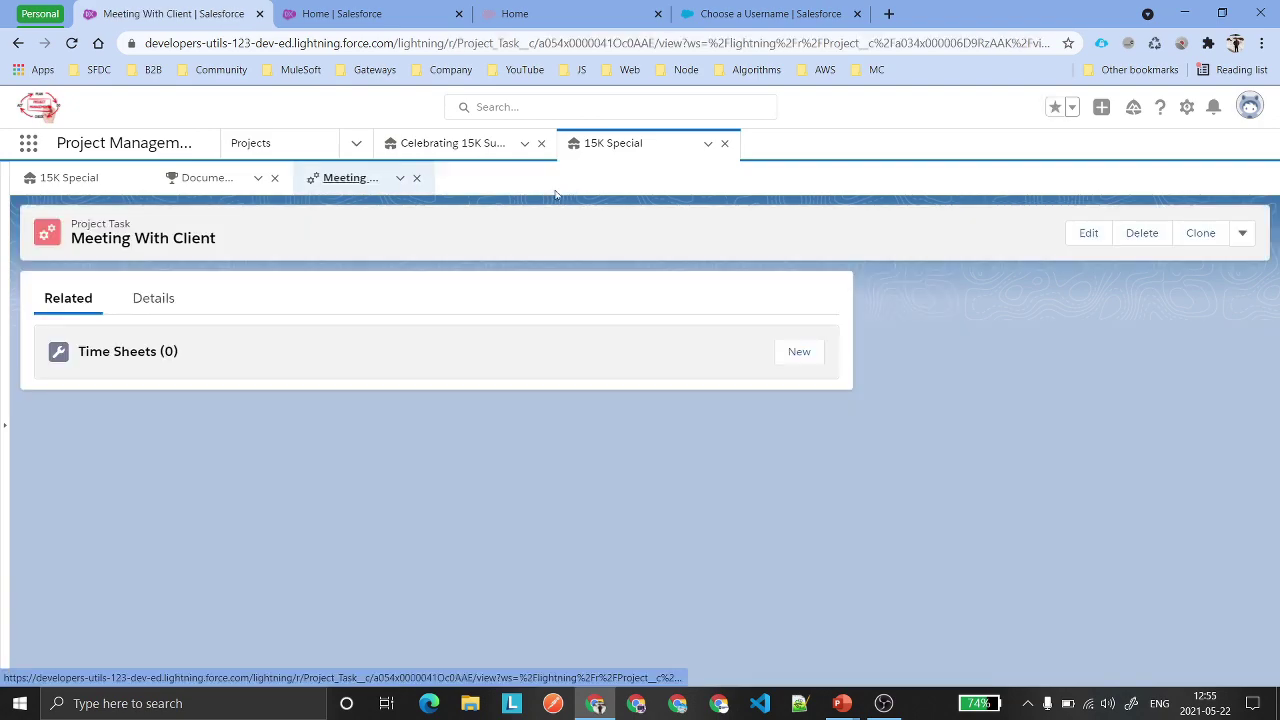
# Switch to the 15K Special project and review its milestone and empty time sheets list.
pyautogui.click(66, 178)
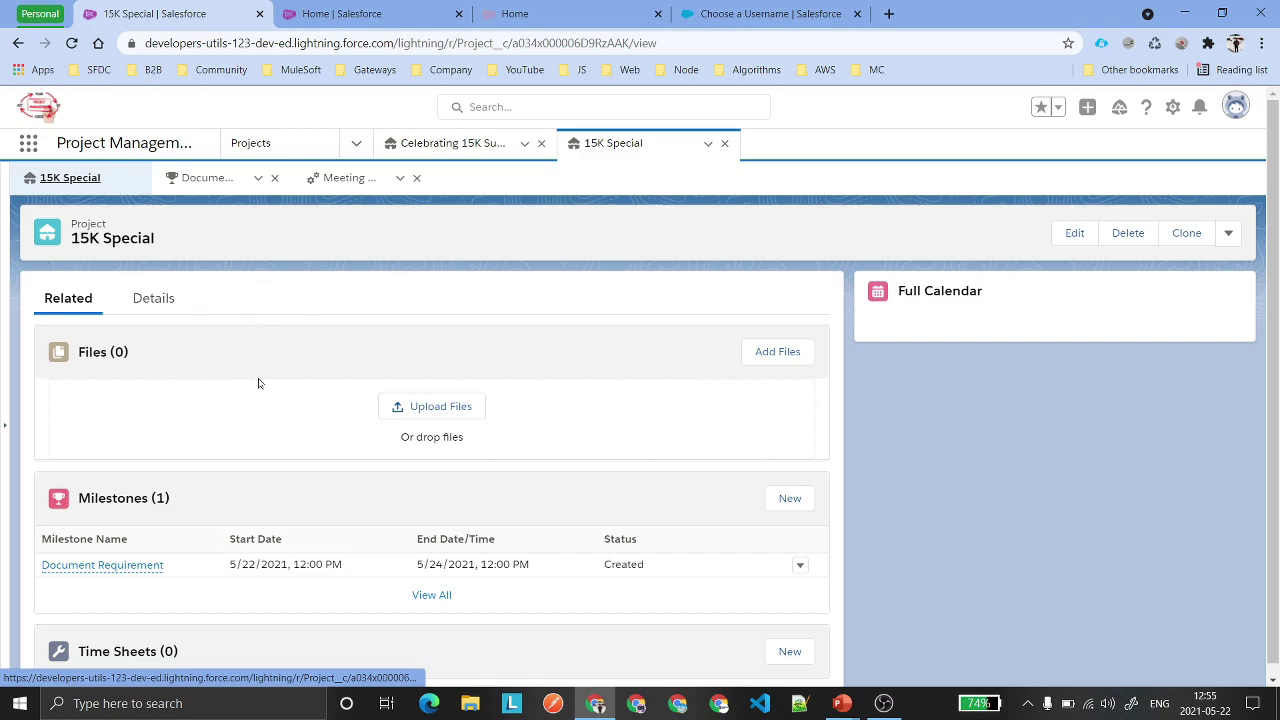
pyautogui.scroll(-1, 490, 530)
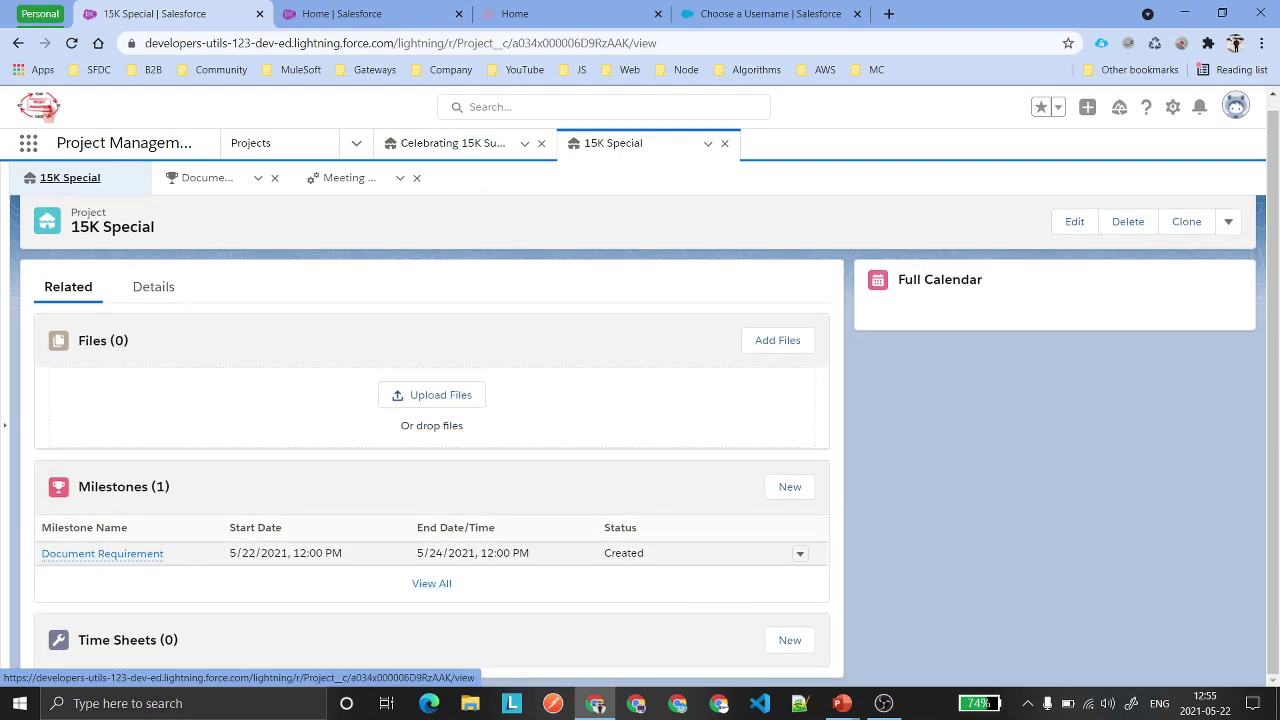
pyautogui.scroll(1, 295, 360)
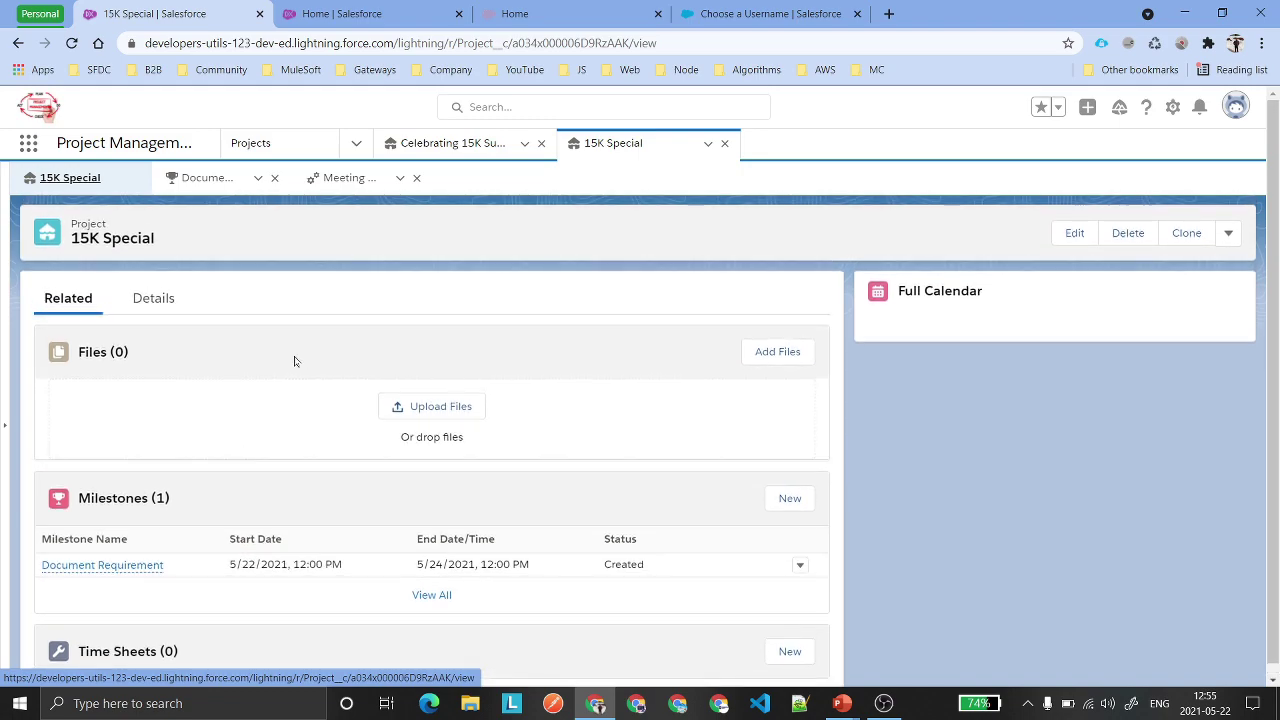
# Start a Meeting With Client time sheet linked to 15K Special, Week1, and Document Requirement.
pyautogui.click(322, 178)
pyautogui.click(797, 351)
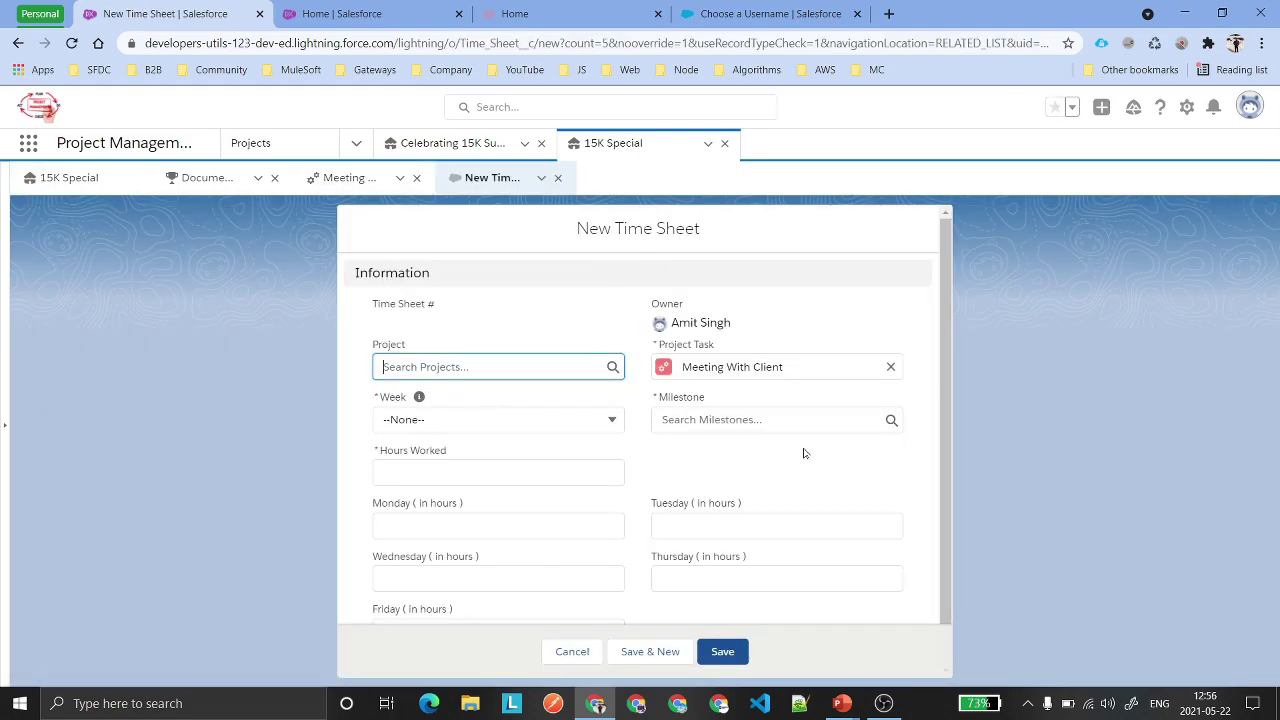
pyautogui.scroll(-1, 713, 444)
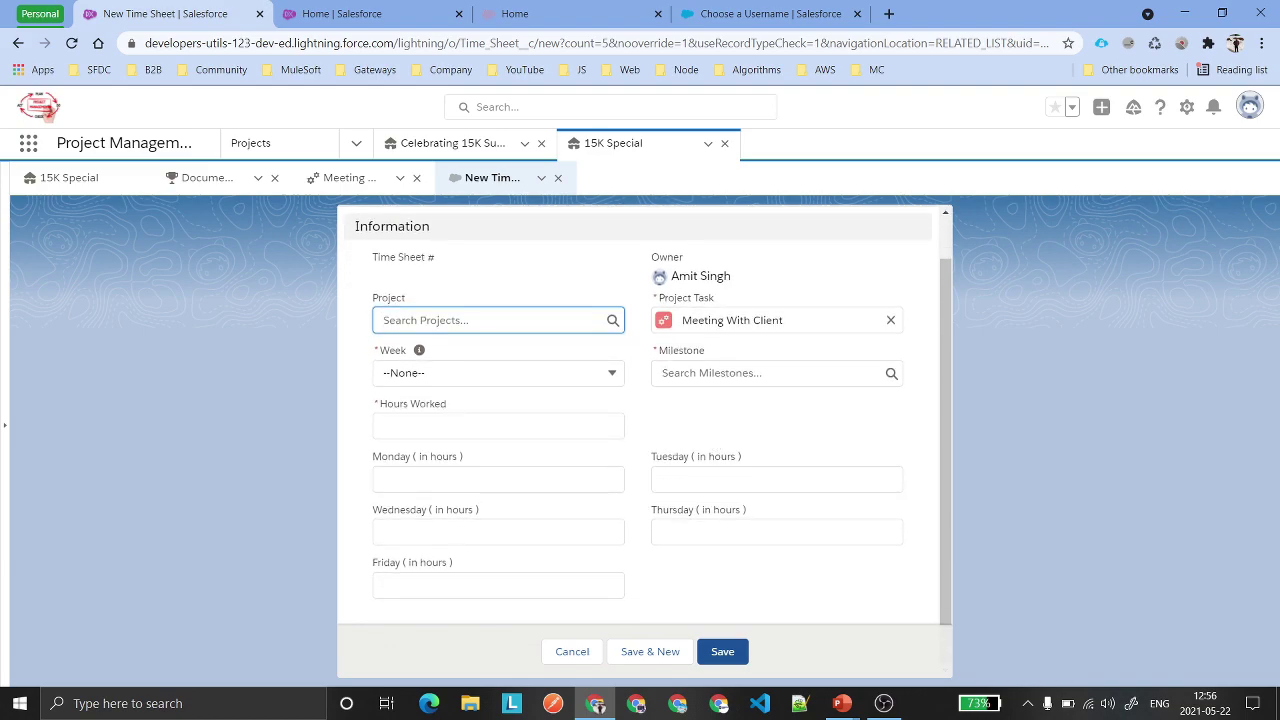
pyautogui.click(590, 320)
pyautogui.click(463, 375)
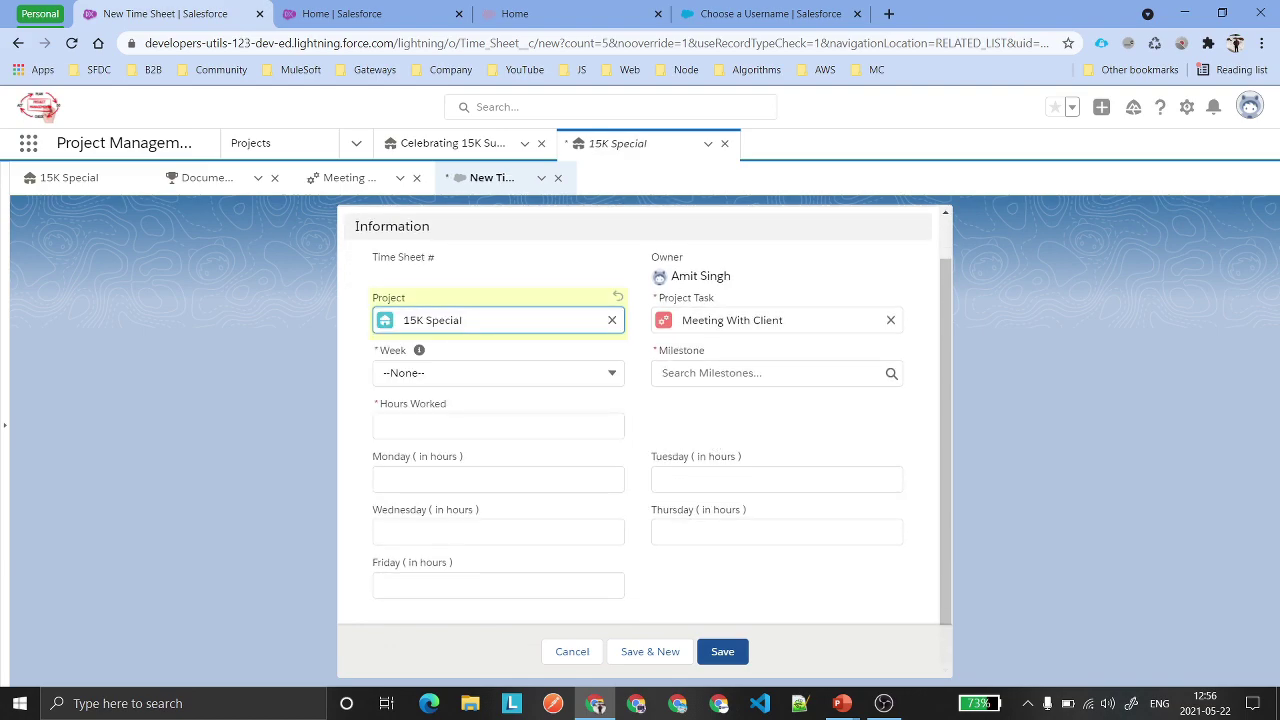
pyautogui.click(494, 375)
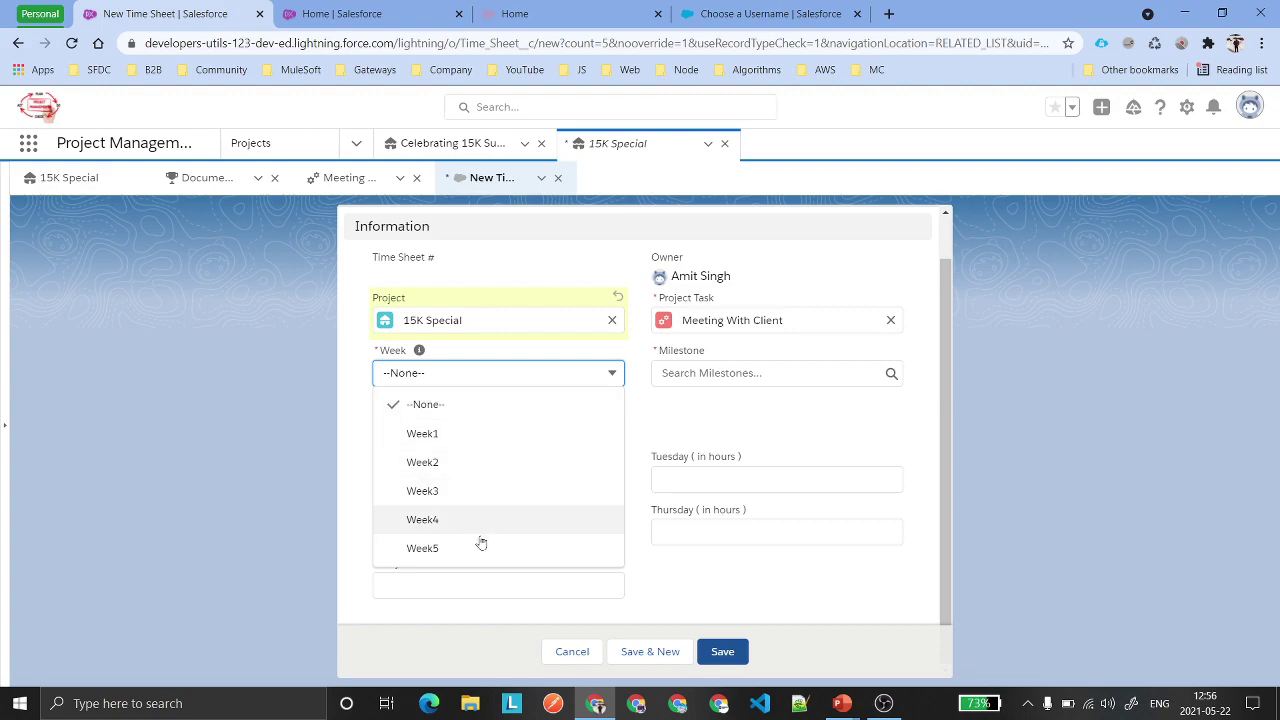
pyautogui.click(460, 435)
pyautogui.click(760, 373)
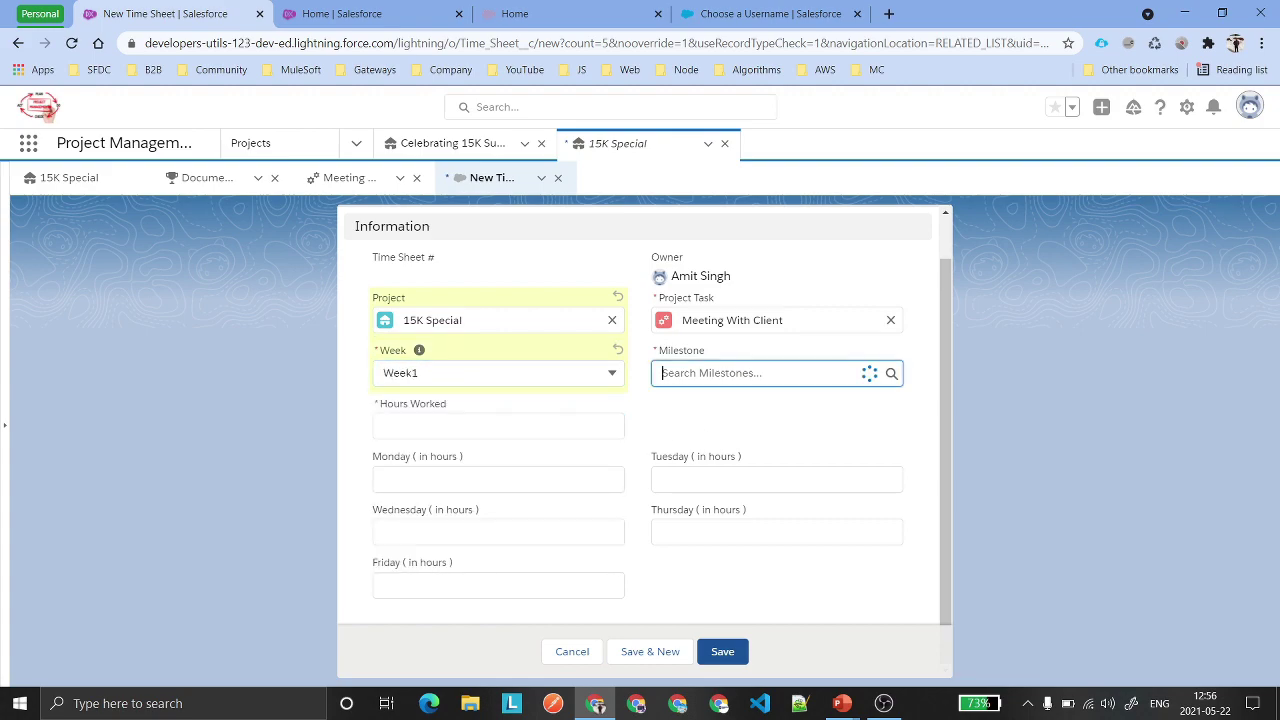
pyautogui.click(752, 428)
pyautogui.click(765, 404)
# Enter 100 hours worked and daily hours 10, 10, 23, 24, 23, then save the time sheet.
pyautogui.click(420, 426)
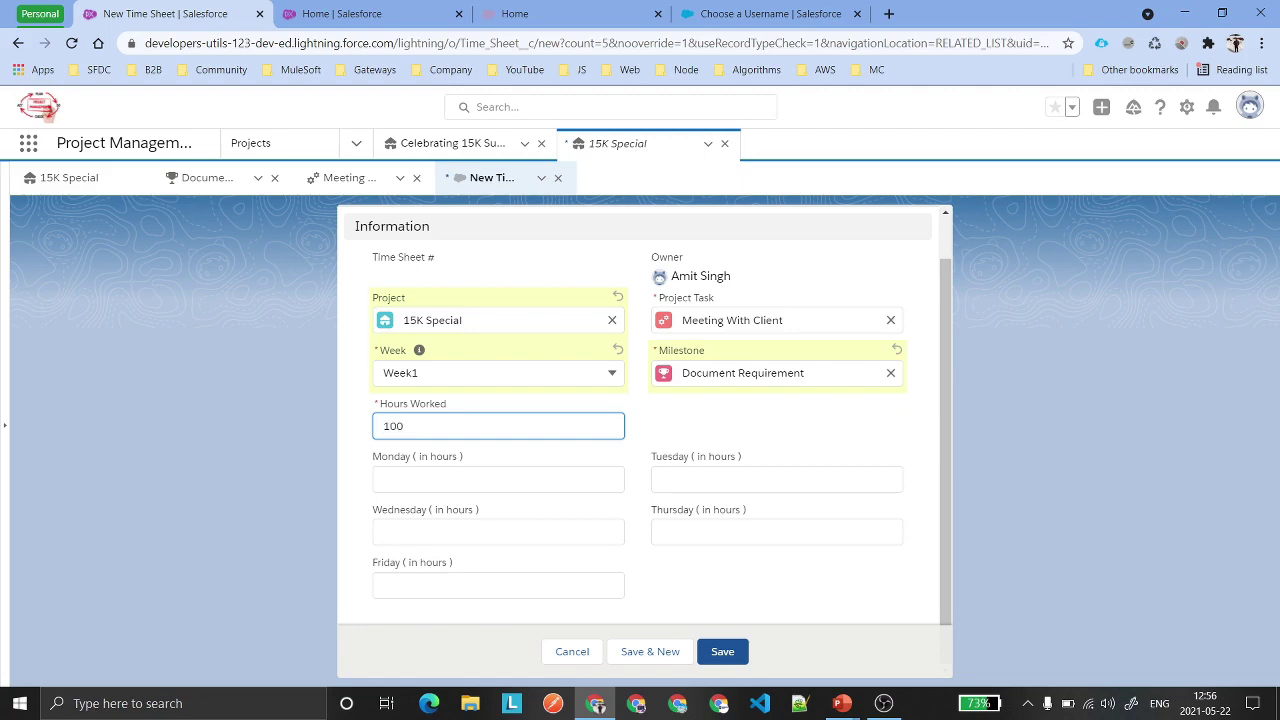
pyautogui.click(731, 437)
pyautogui.click(480, 482)
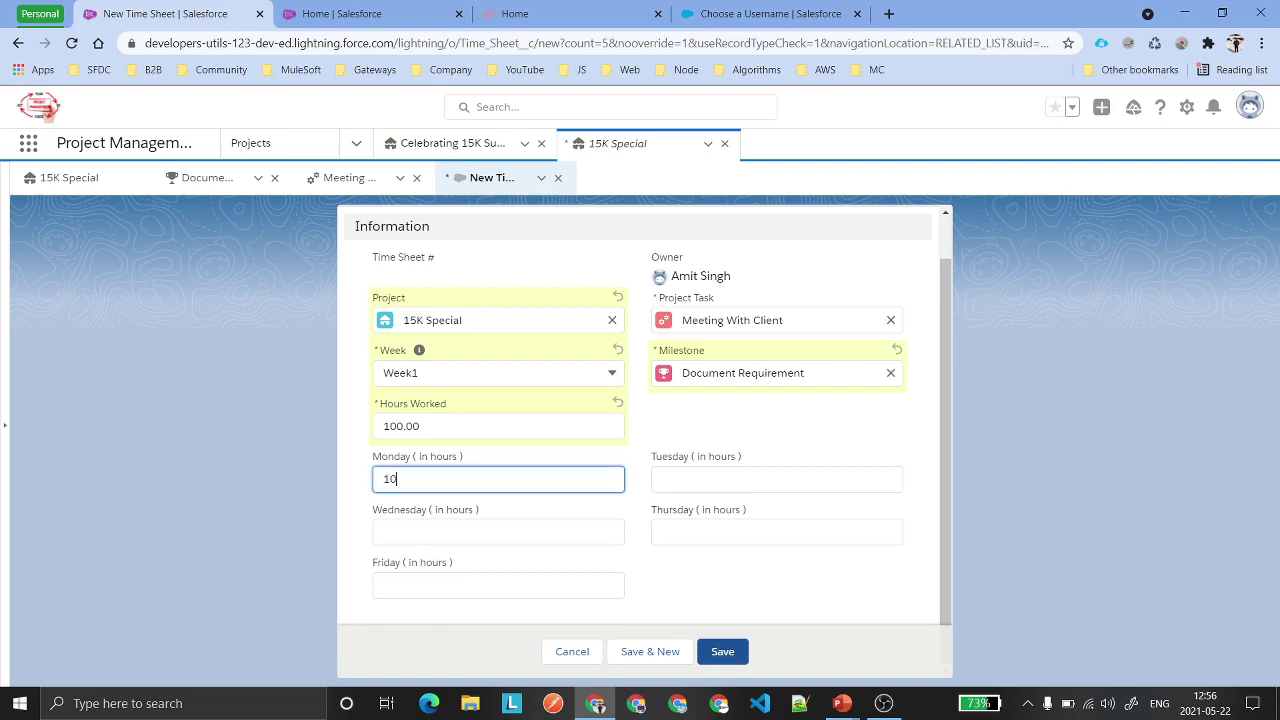
pyautogui.click(776, 479)
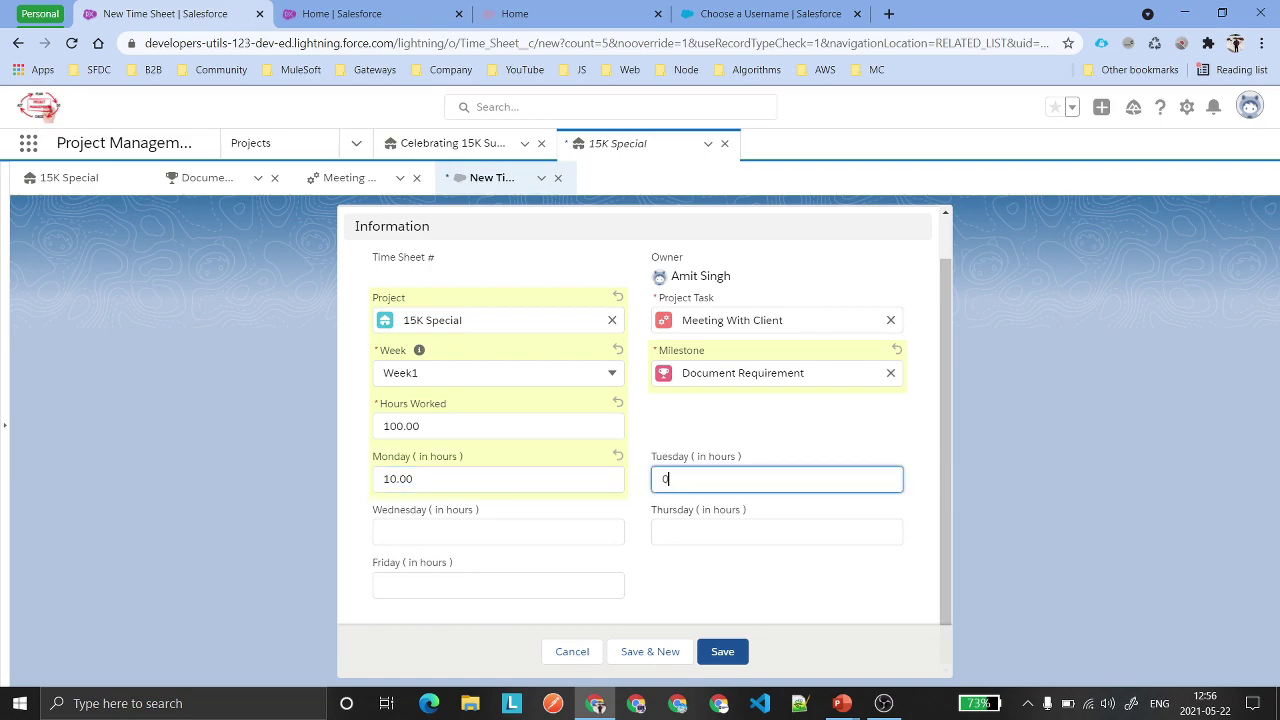
pyautogui.write('10')
pyautogui.click(561, 528)
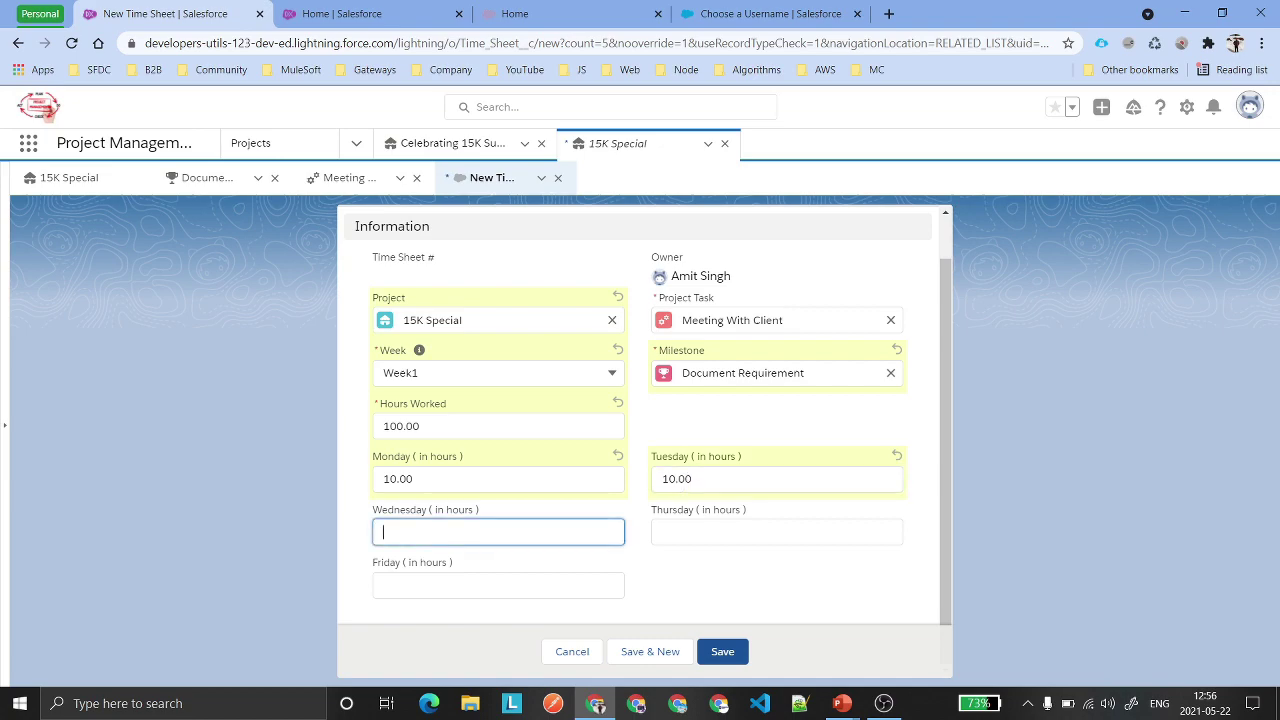
pyautogui.press('Tab')
pyautogui.write('24')
pyautogui.press('Tab')
pyautogui.click(768, 540)
pyautogui.write('3')
pyautogui.press('BackSpace')
pyautogui.press('Tab')
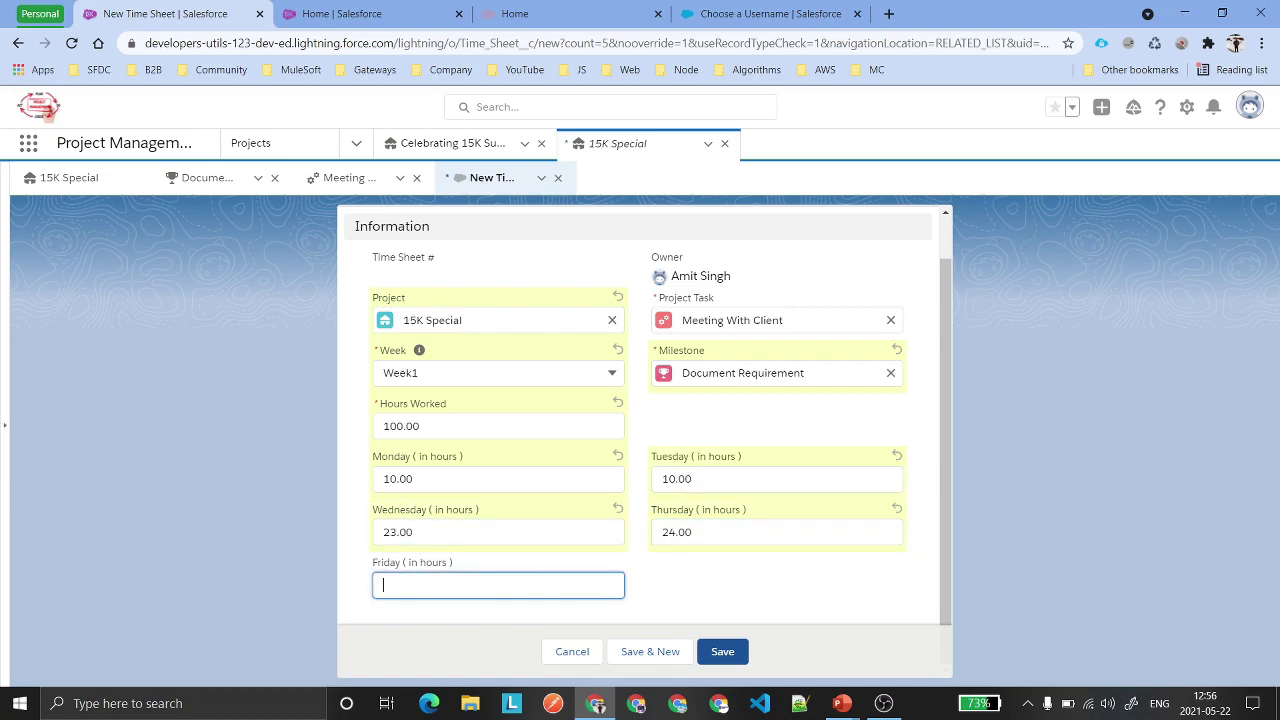
pyautogui.write('23')
pyautogui.click(726, 591)
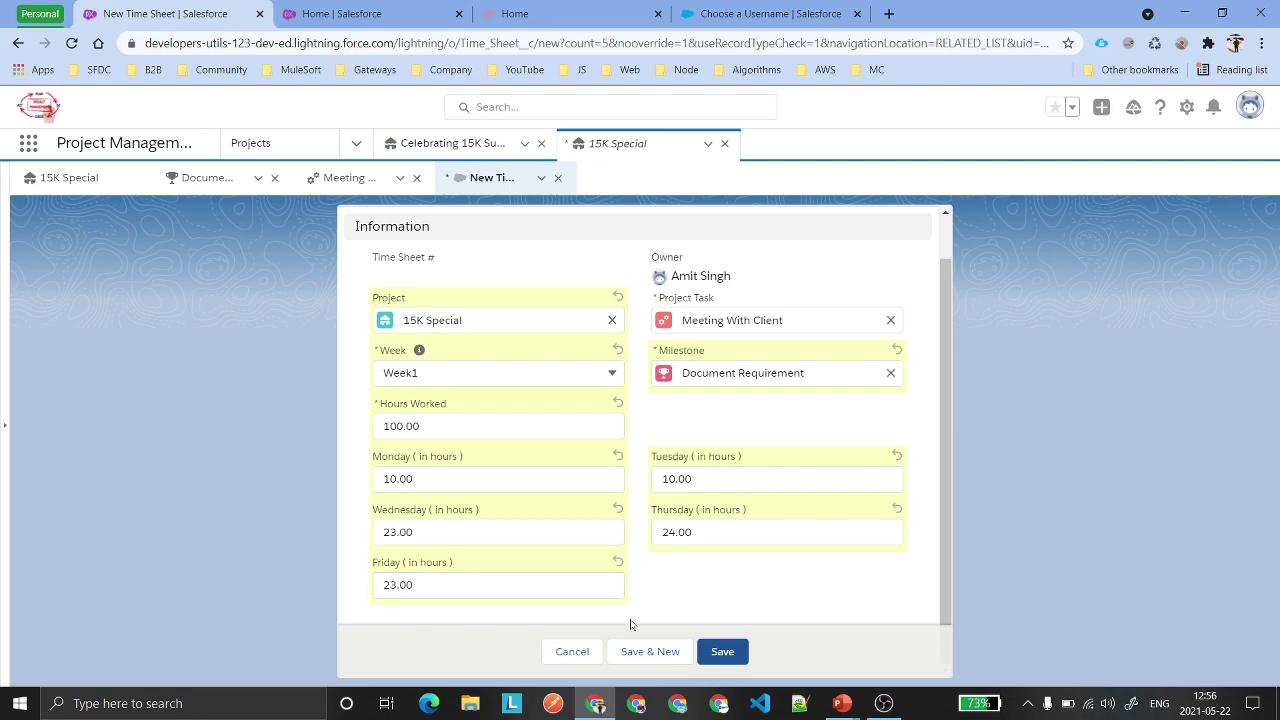
pyautogui.click(724, 651)
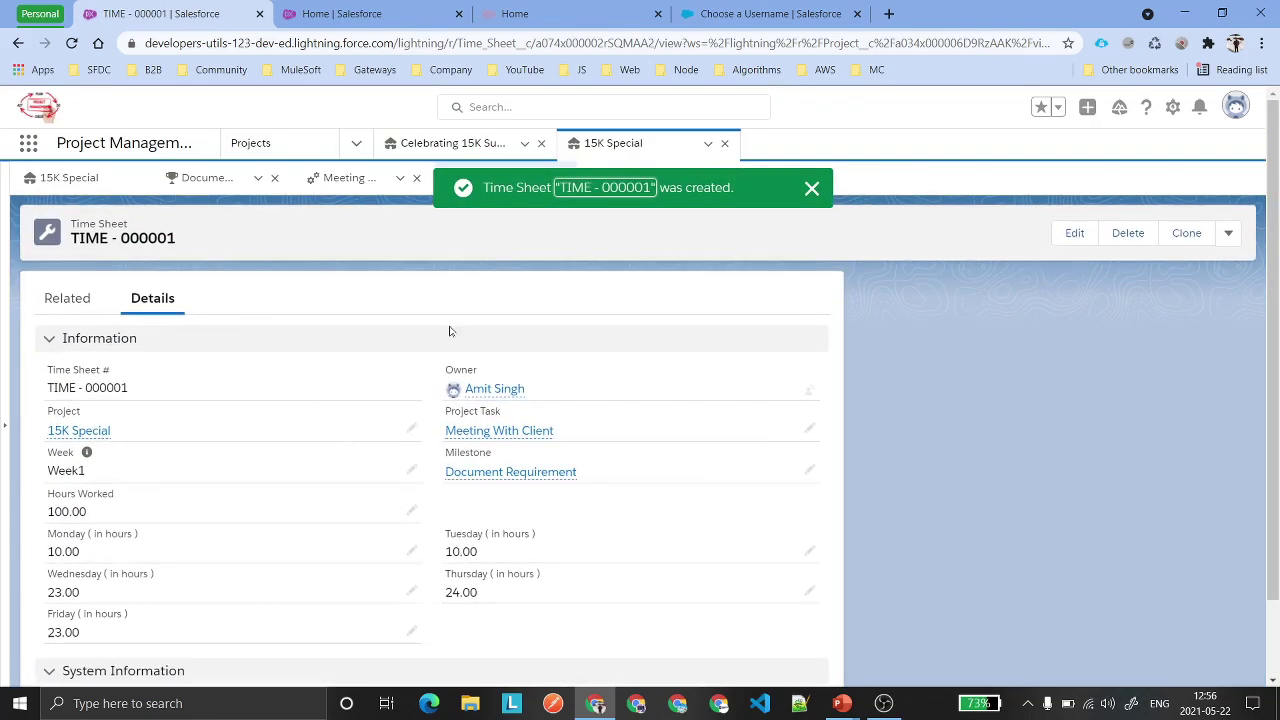
# Back on Meeting With Client, confirm TIME - 000001 is listed and start another time sheet.
pyautogui.click(323, 185)
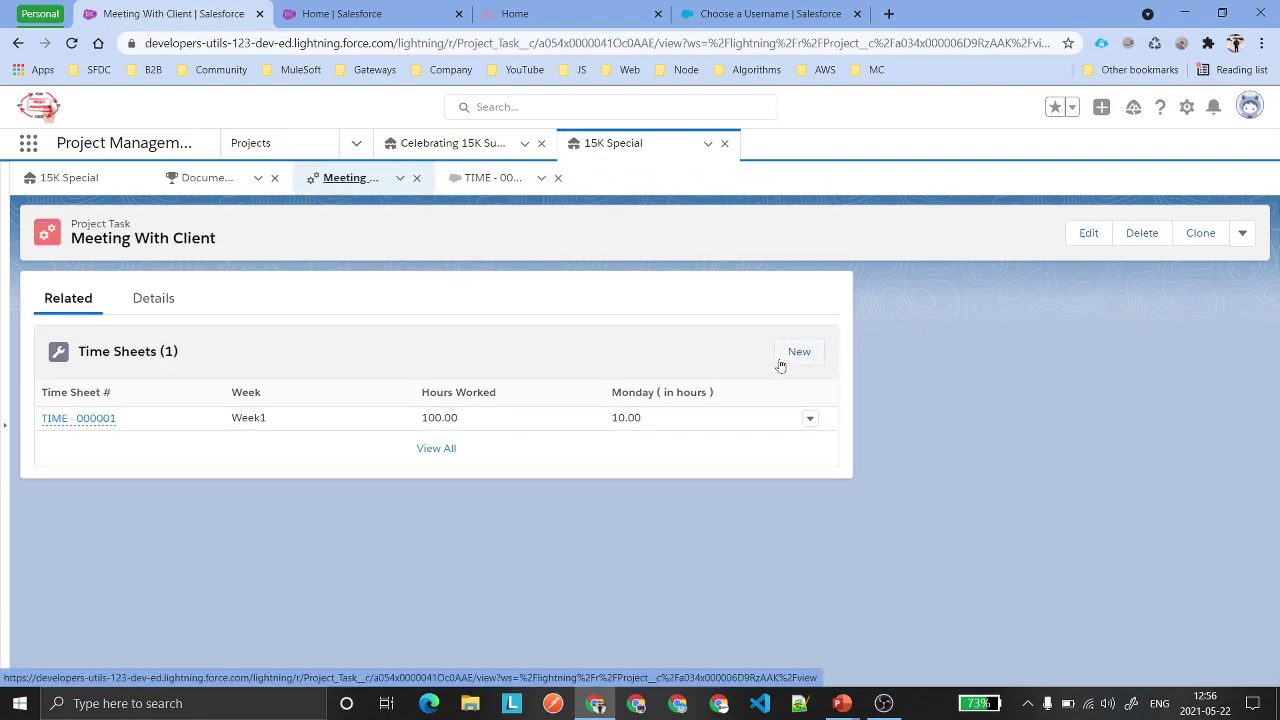
pyautogui.moveTo(297, 423); pyautogui.dragTo(217, 428)
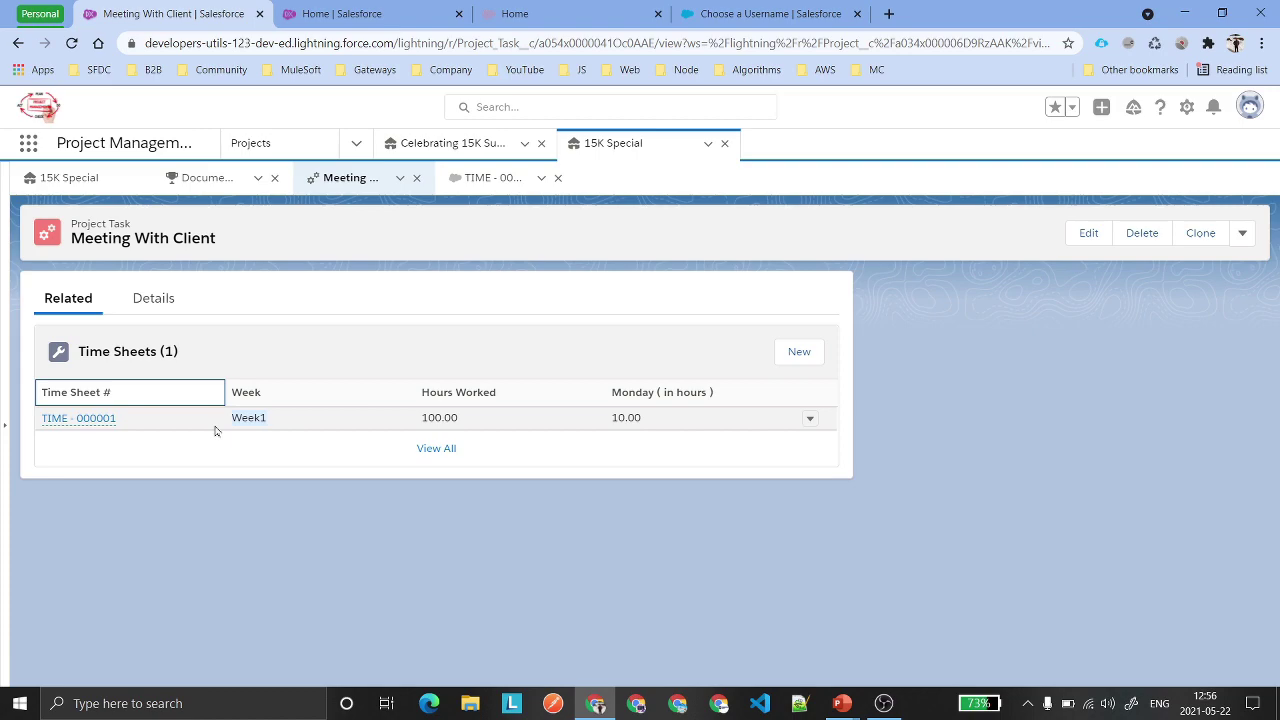
pyautogui.click(790, 354)
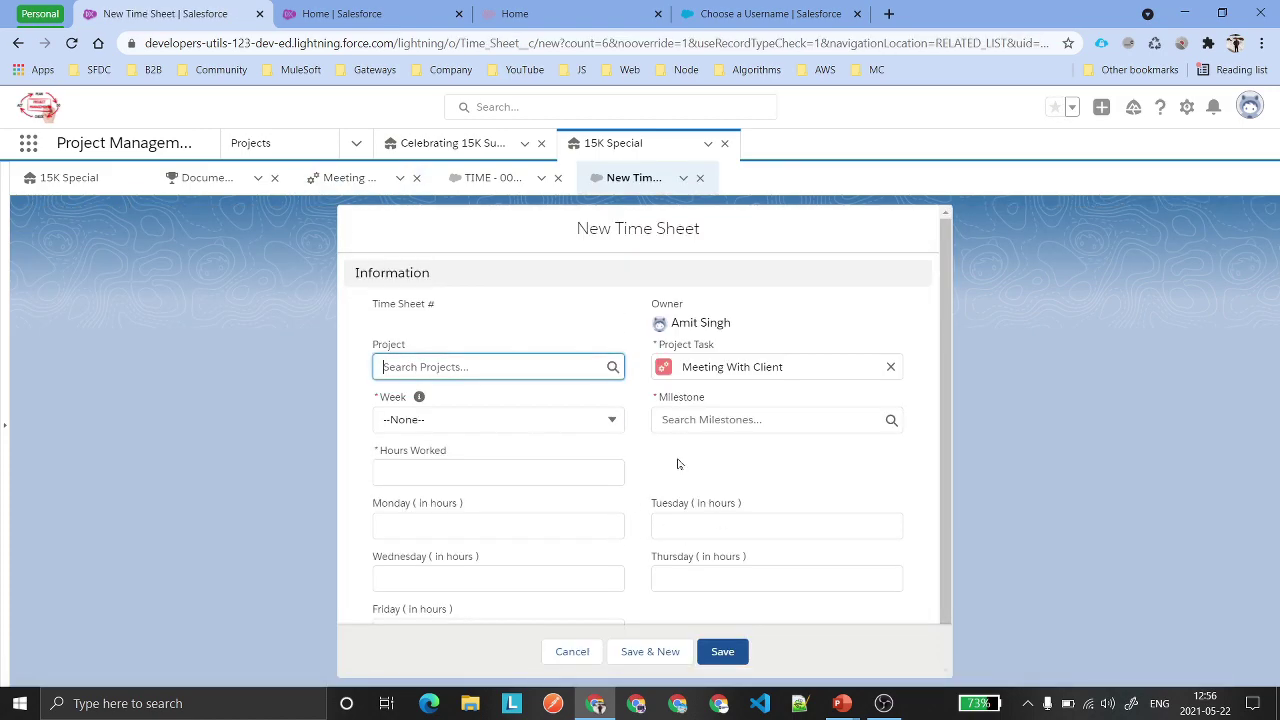
# Discard the blank time sheet and review TIME - 000001's details, including Created By.
pyautogui.click(700, 179)
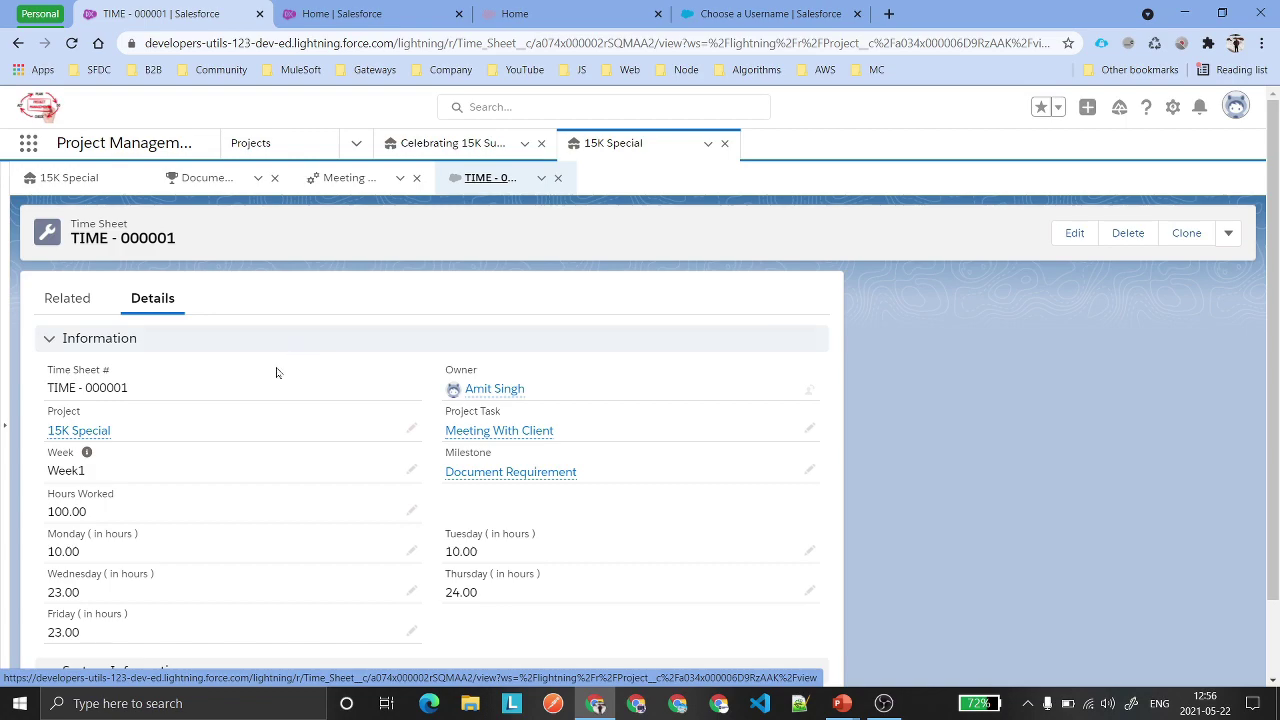
pyautogui.click(67, 298)
pyautogui.click(362, 178)
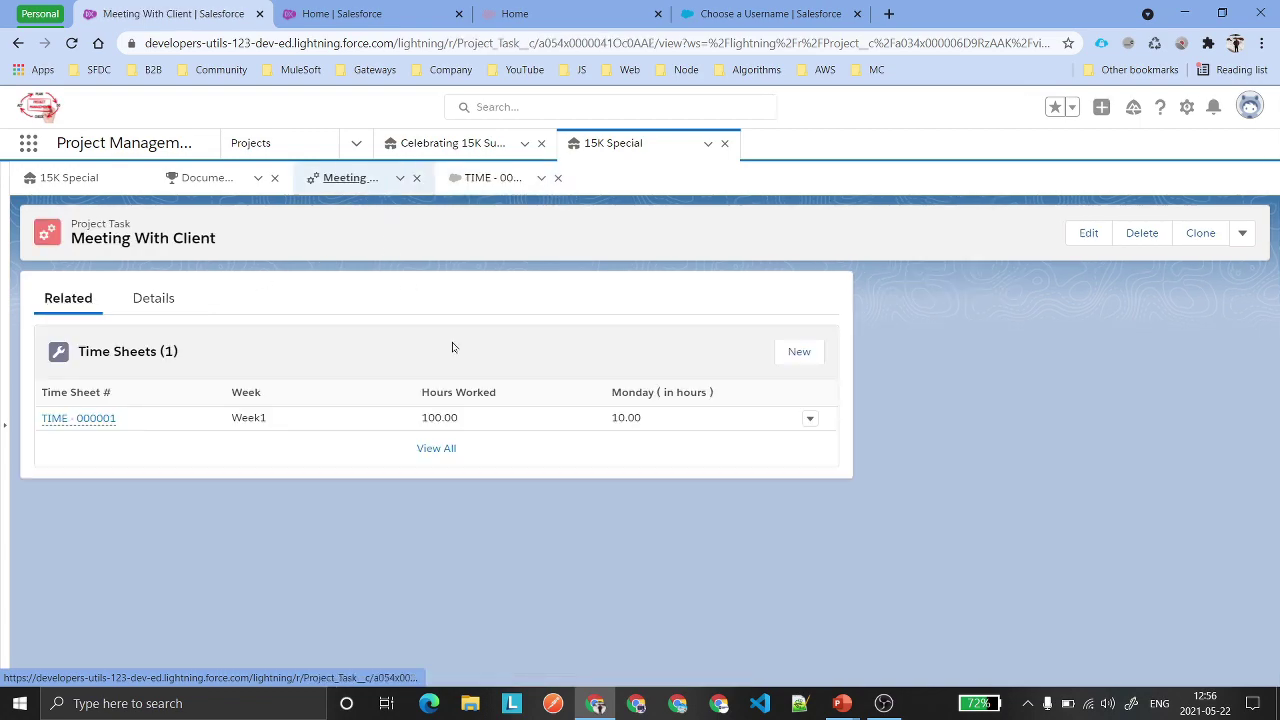
pyautogui.click(52, 418)
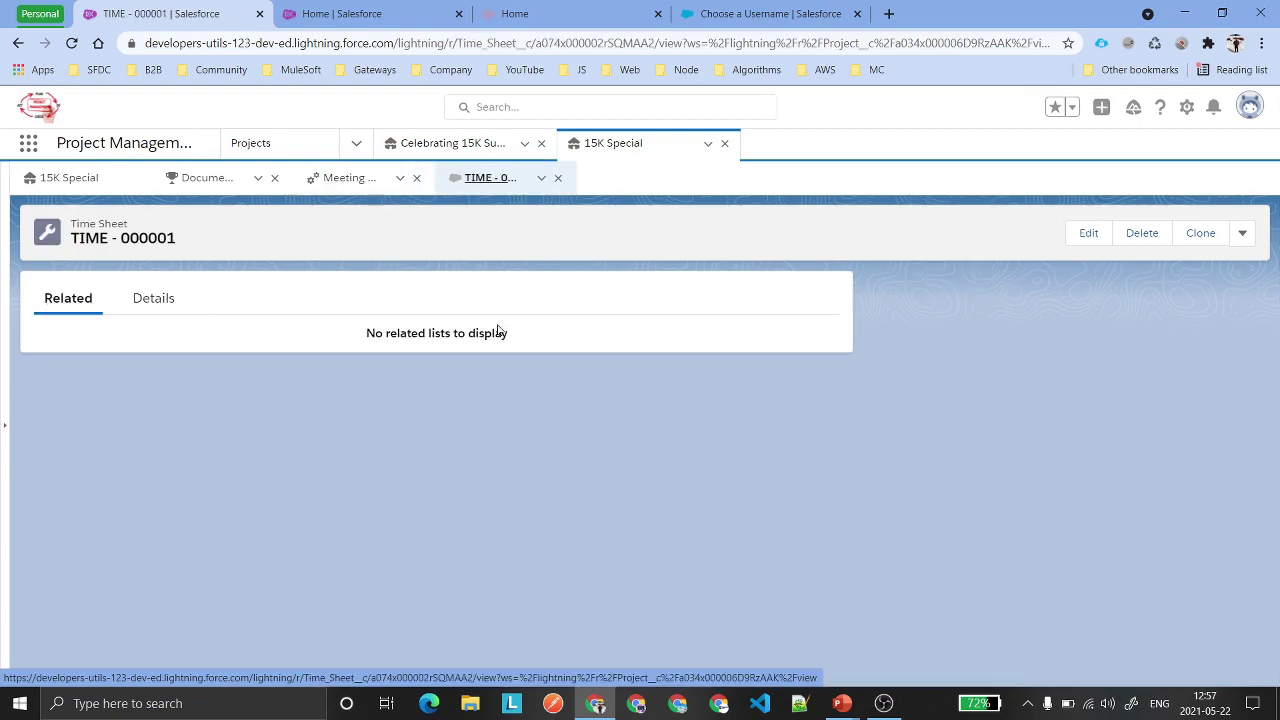
pyautogui.click(155, 300)
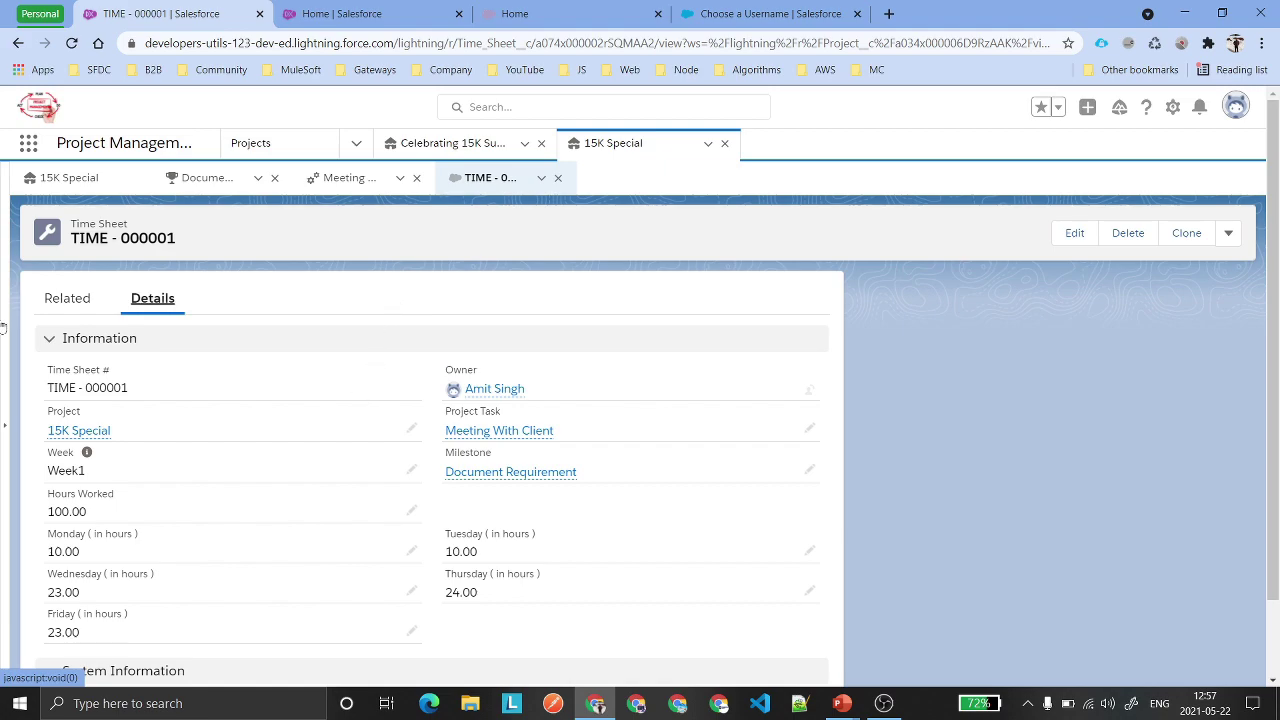
pyautogui.scroll(-1, 379, 432)
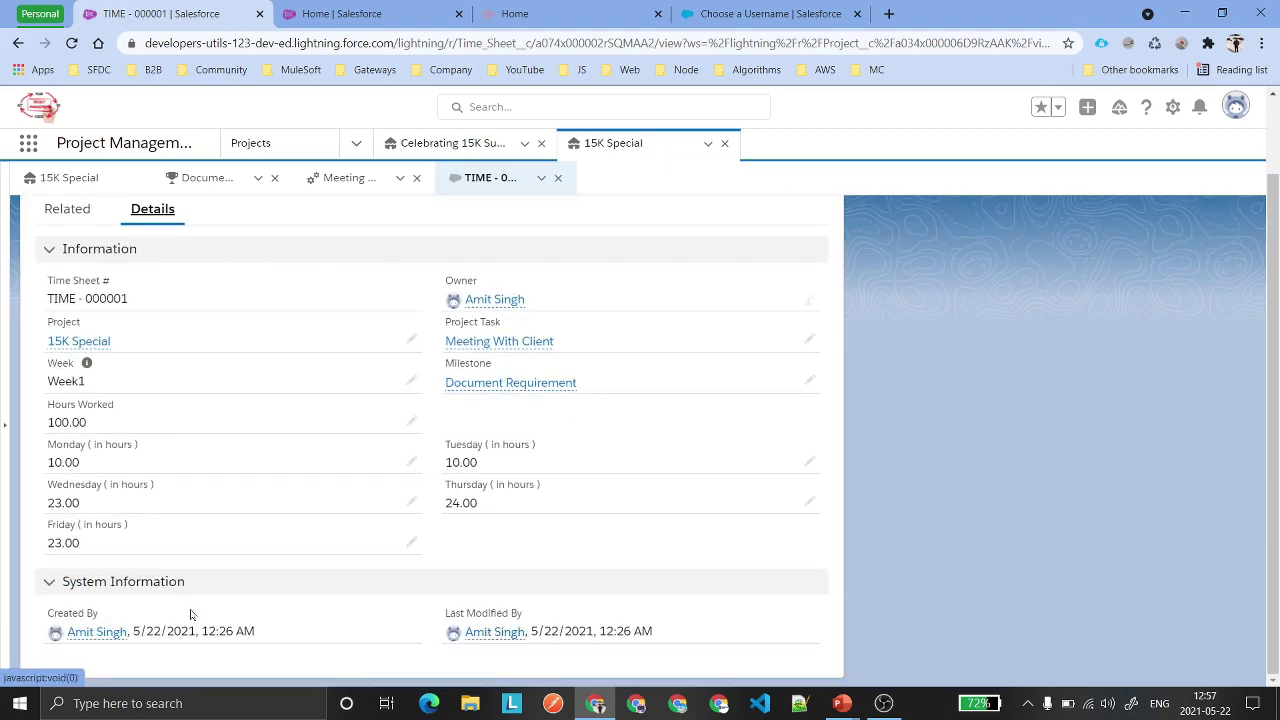
pyautogui.moveTo(283, 636); pyautogui.dragTo(66, 640)
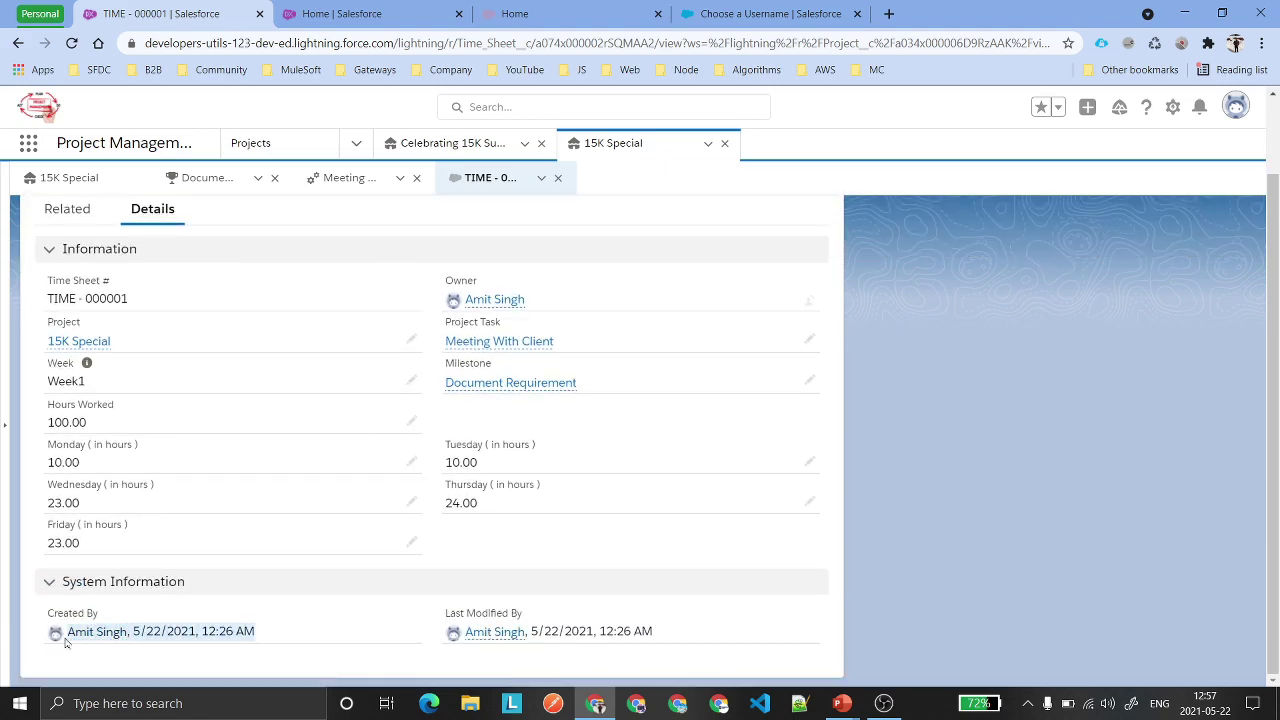
pyautogui.click(438, 556)
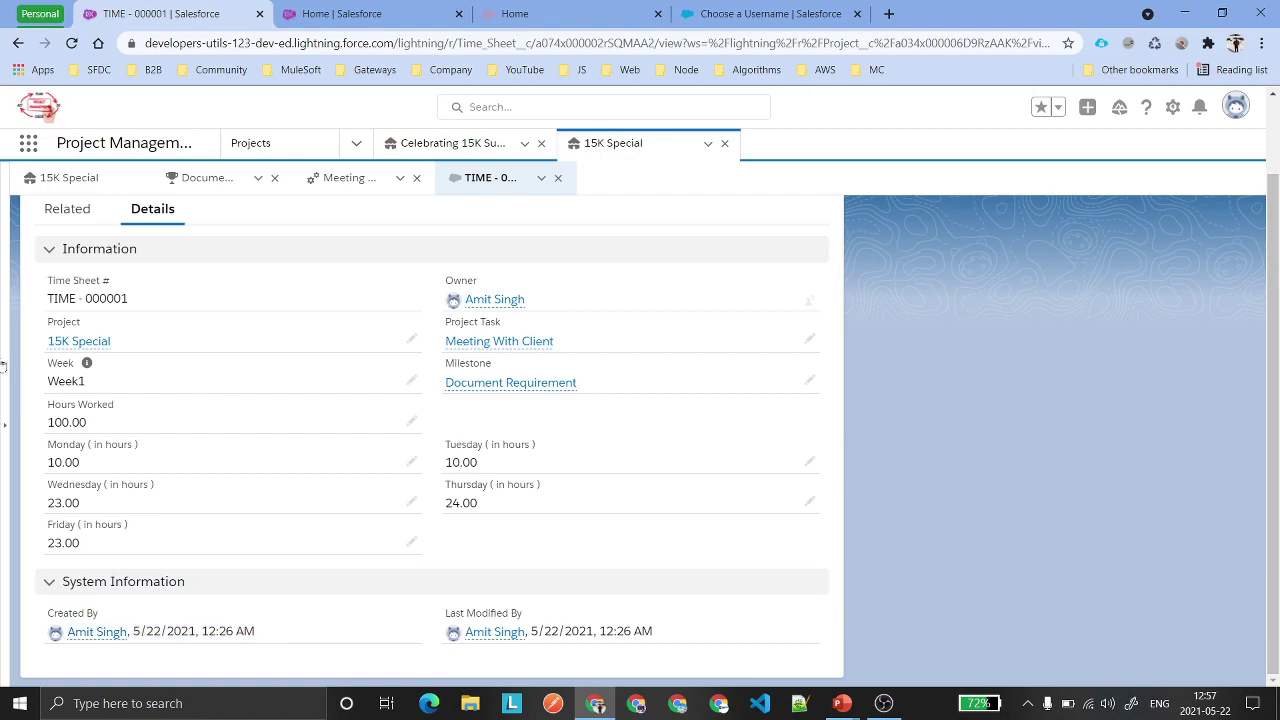
# Compare details of 15K Special, TIME - 000001 and Meeting With Client, ending on the task.
pyautogui.click(82, 177)
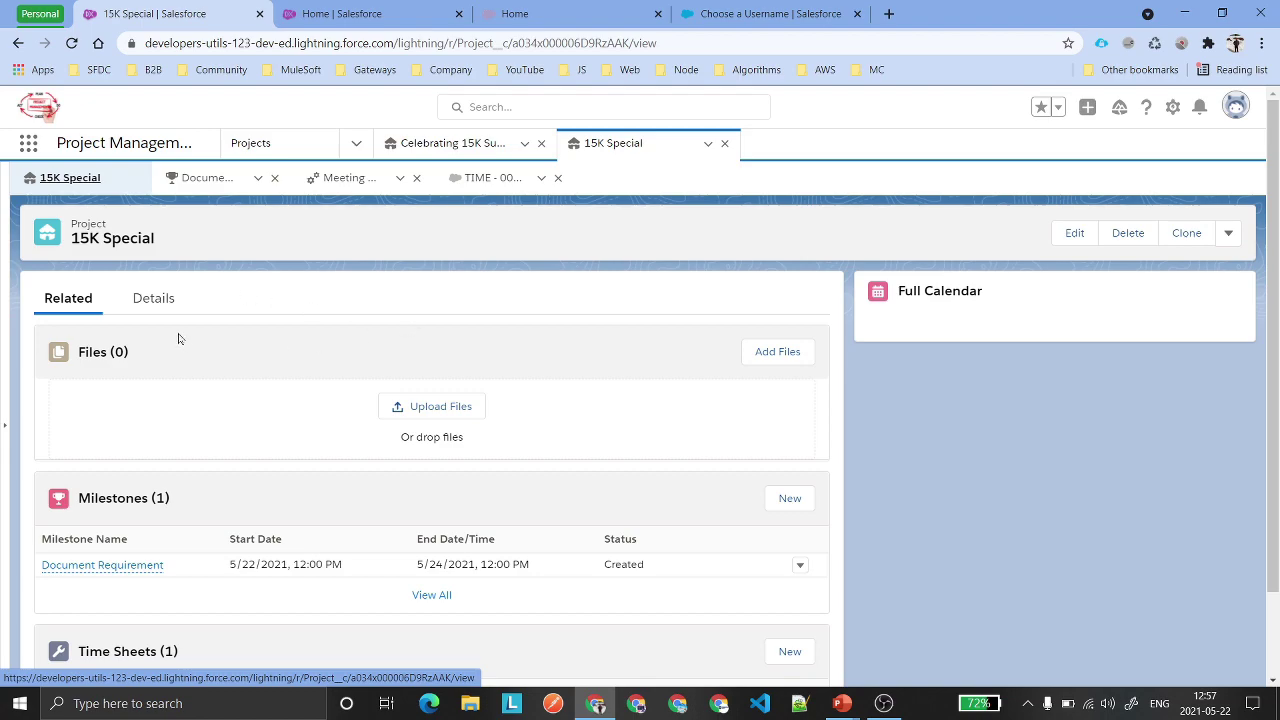
pyautogui.click(153, 298)
pyautogui.click(490, 177)
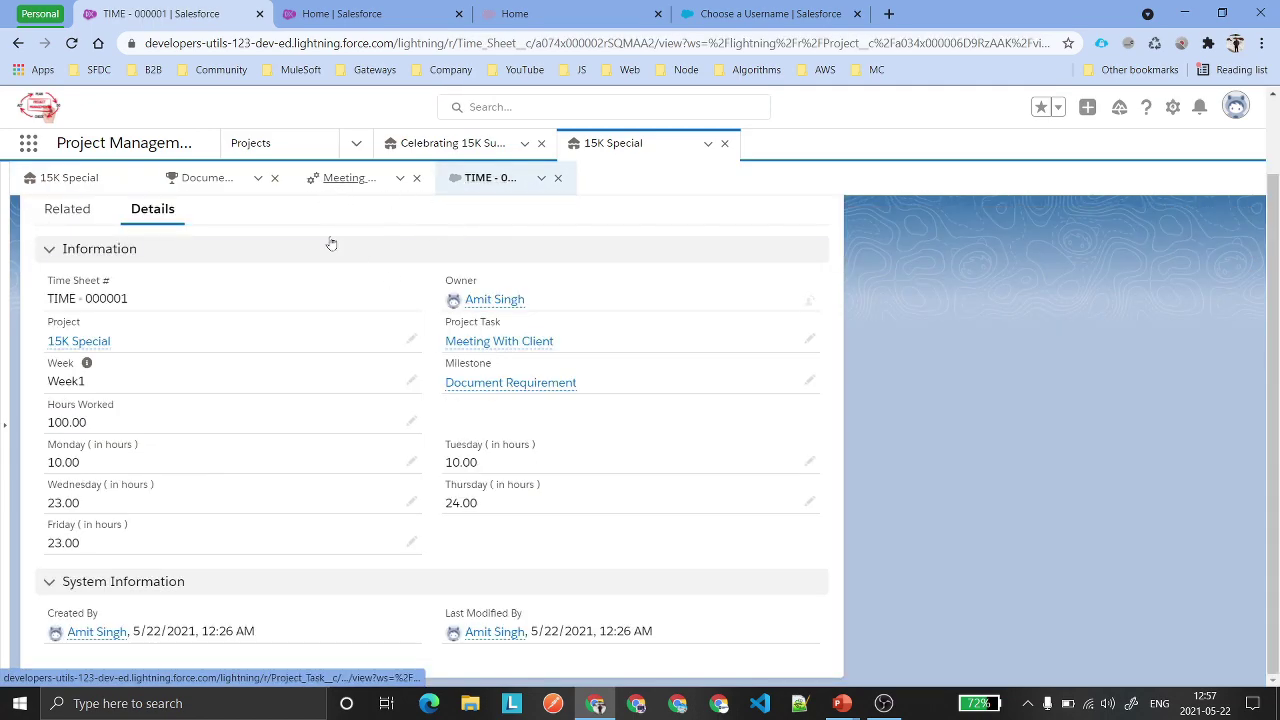
pyautogui.click(450, 341)
pyautogui.click(153, 298)
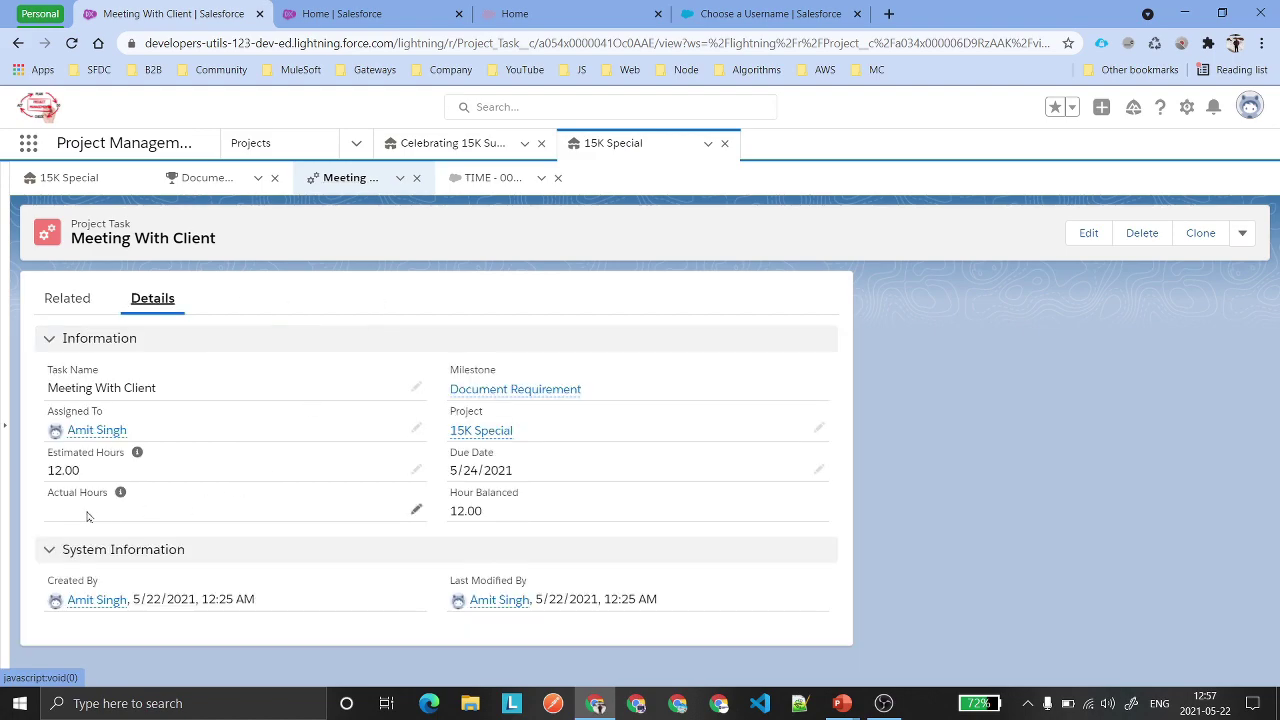
pyautogui.click(490, 177)
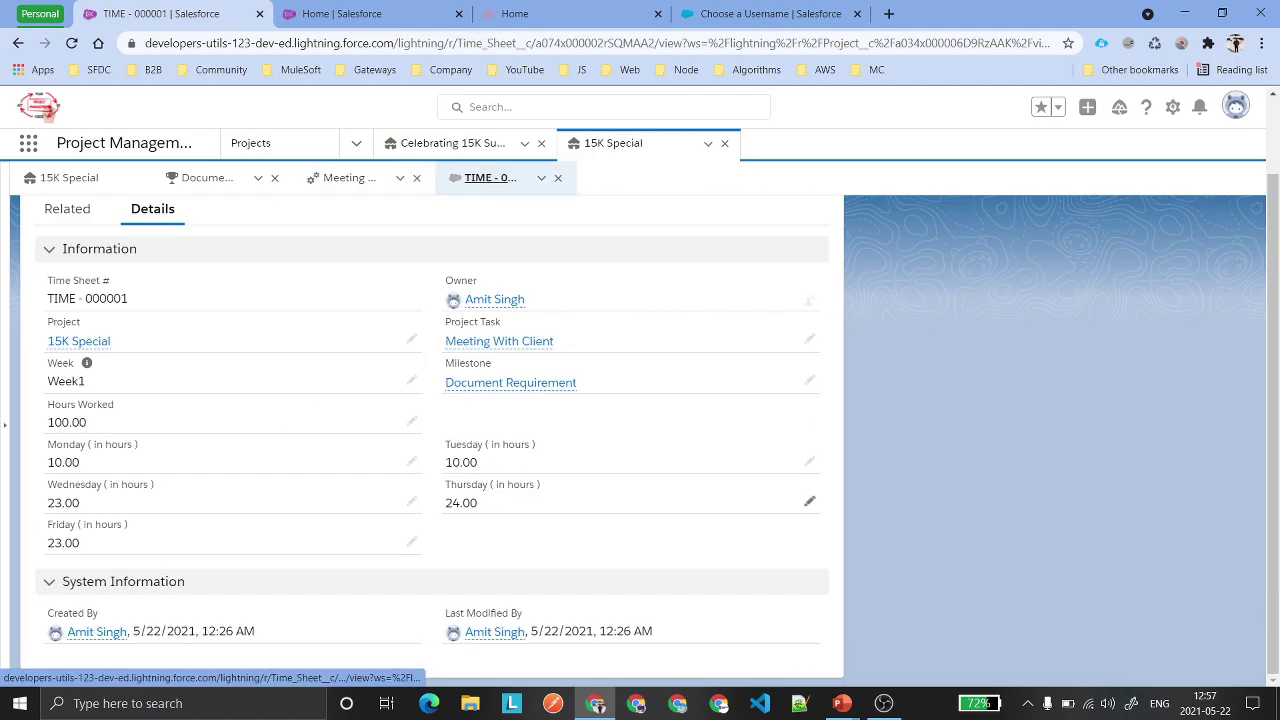
pyautogui.click(334, 186)
pyautogui.click(488, 177)
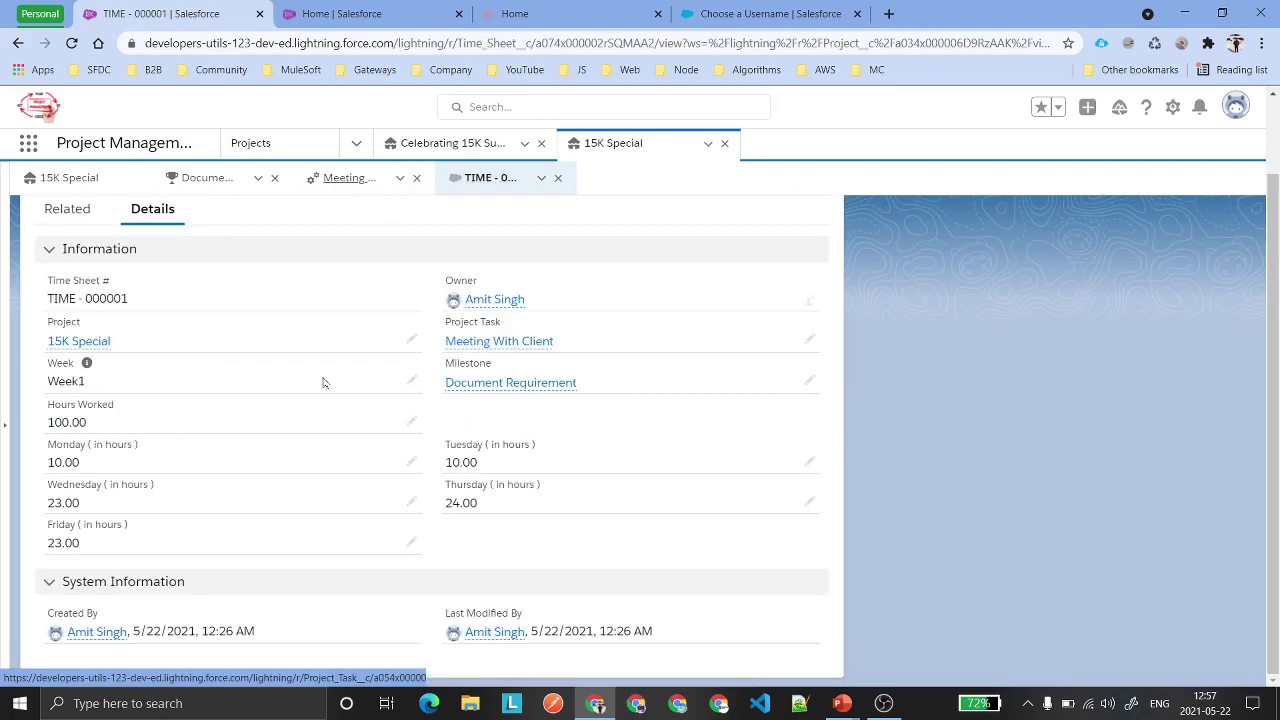
pyautogui.click(345, 177)
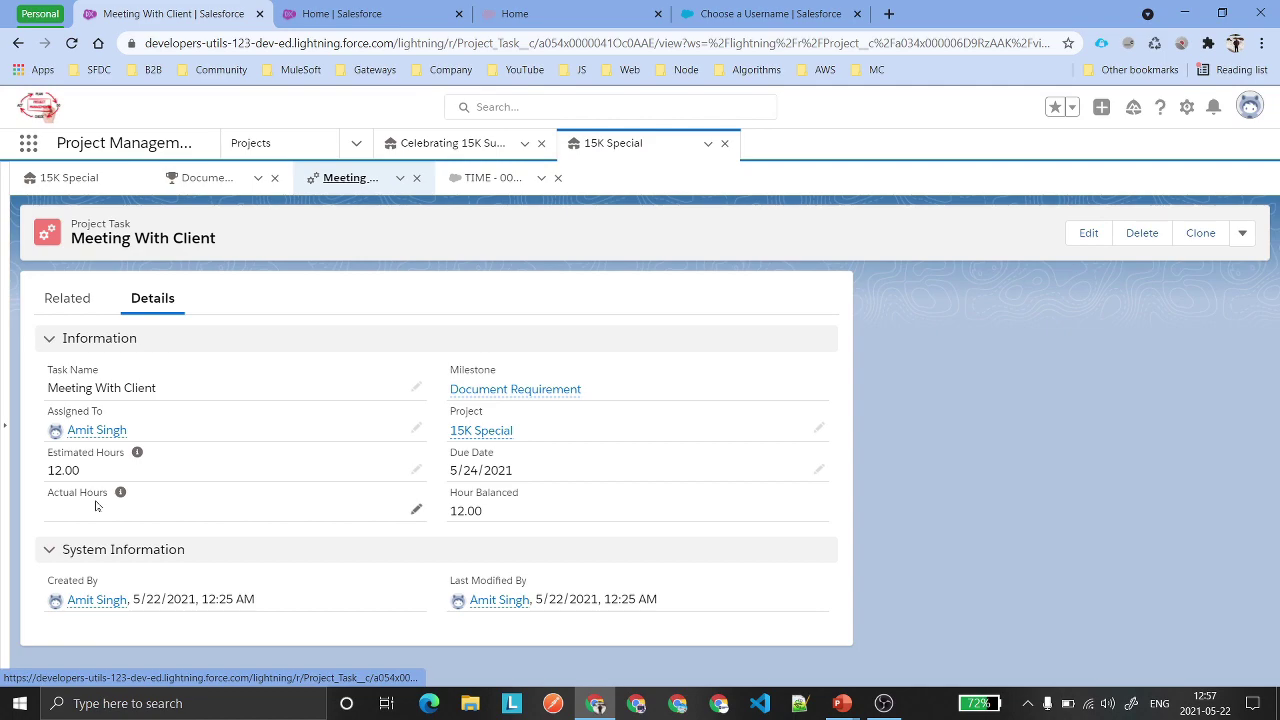
pyautogui.click(476, 177)
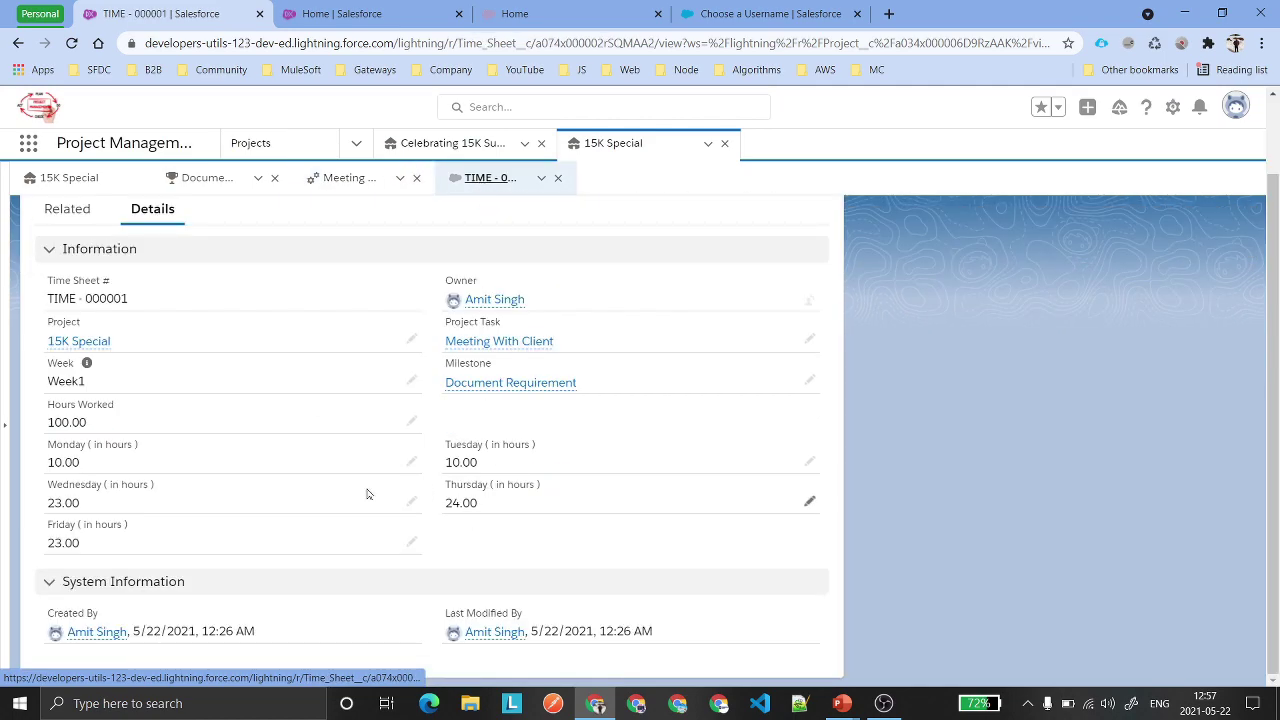
pyautogui.click(351, 185)
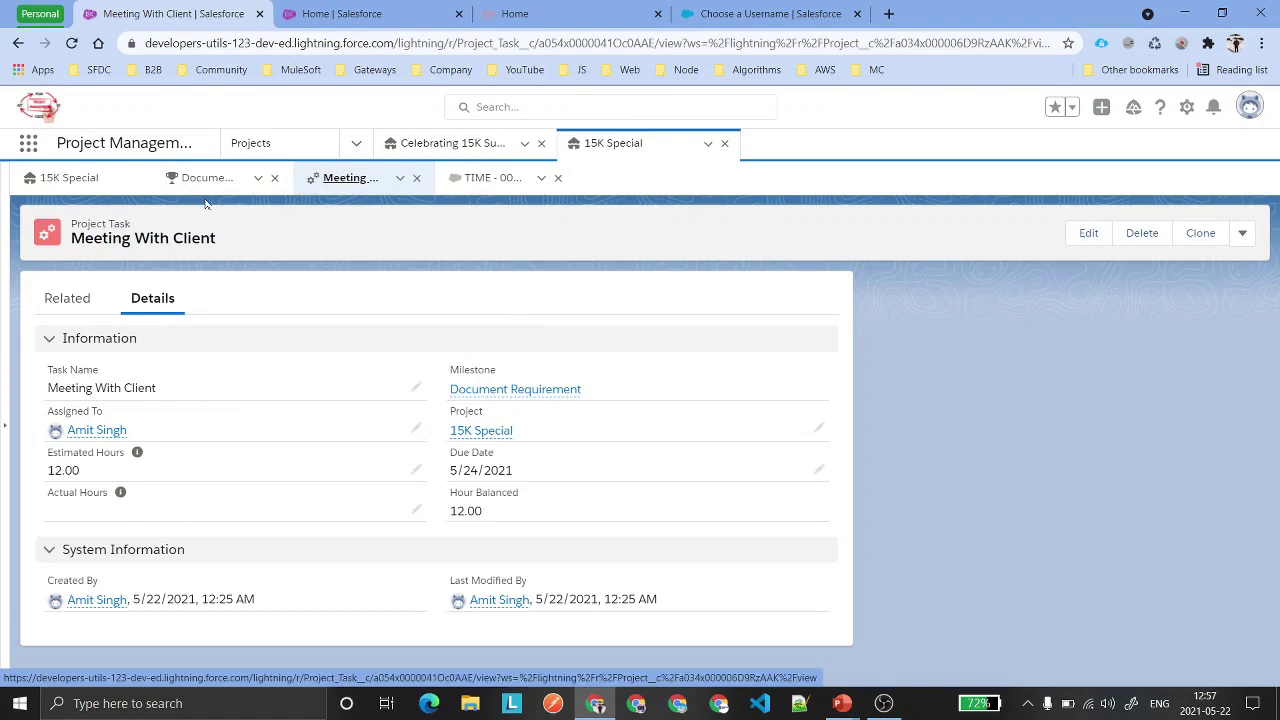
# Revisit the 15K Special project and TIME - 000001, then go to the All projects list.
pyautogui.click(69, 178)
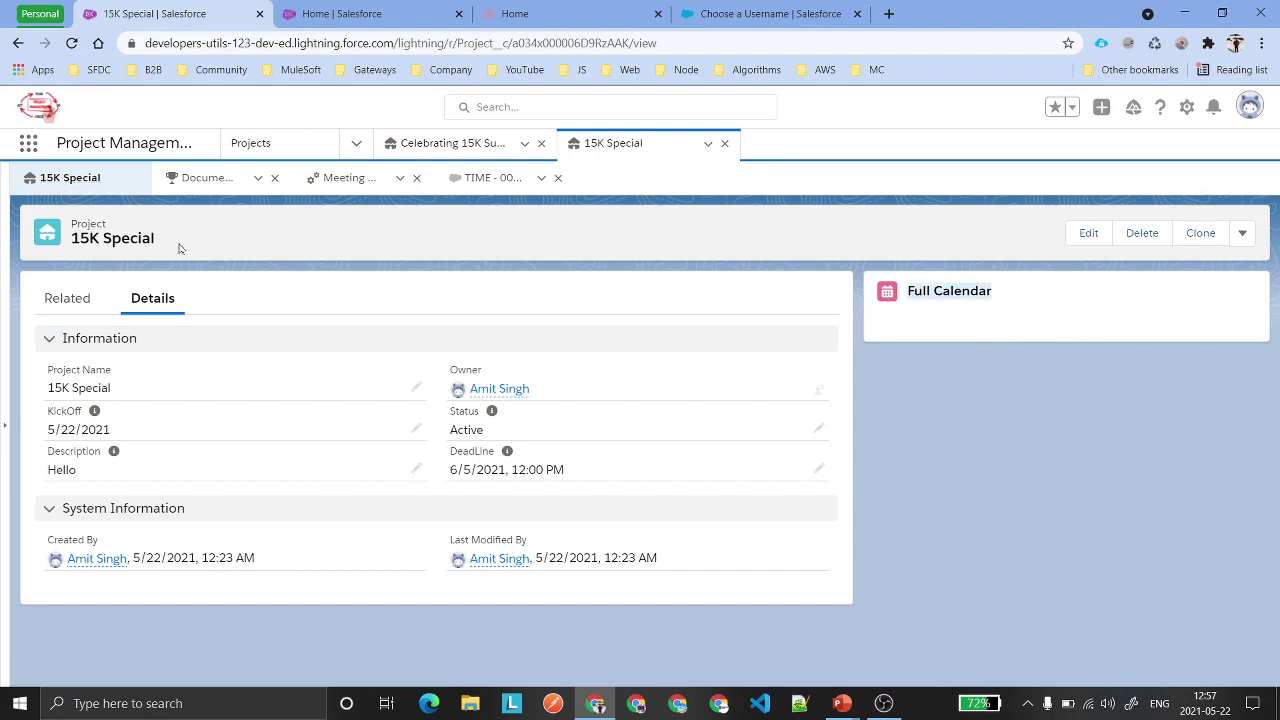
pyautogui.click(1010, 387)
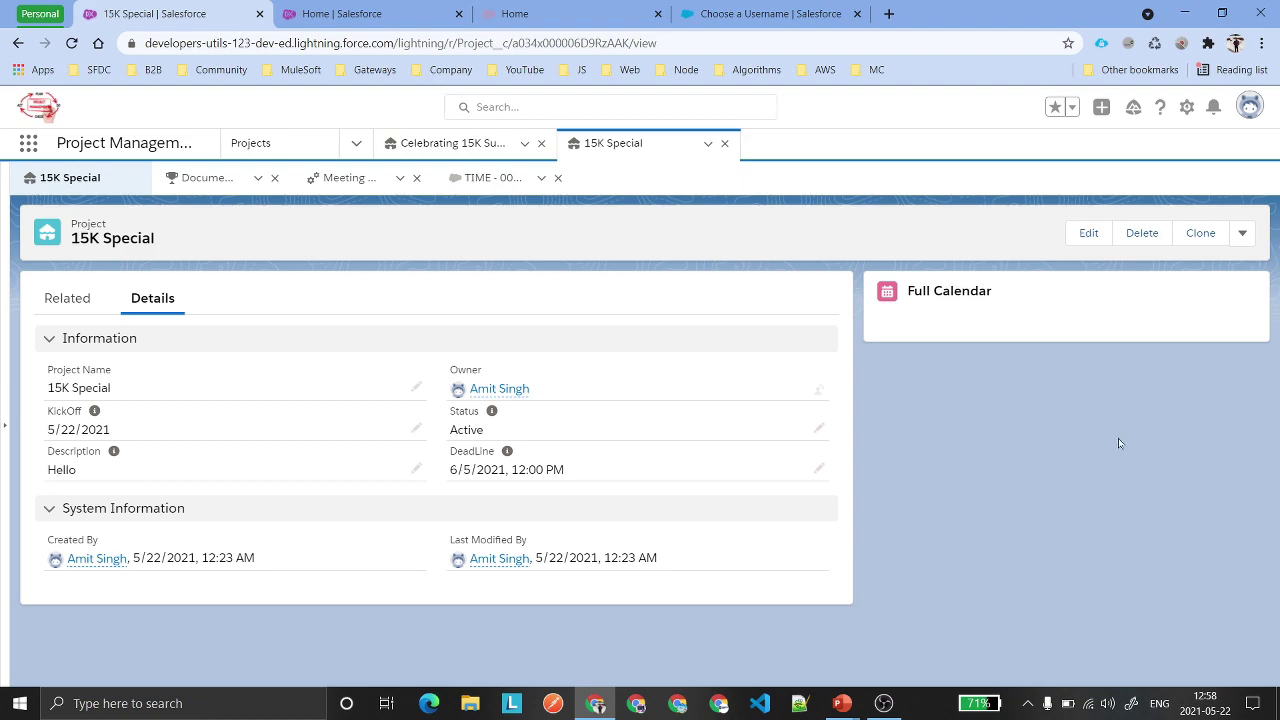
pyautogui.click(480, 188)
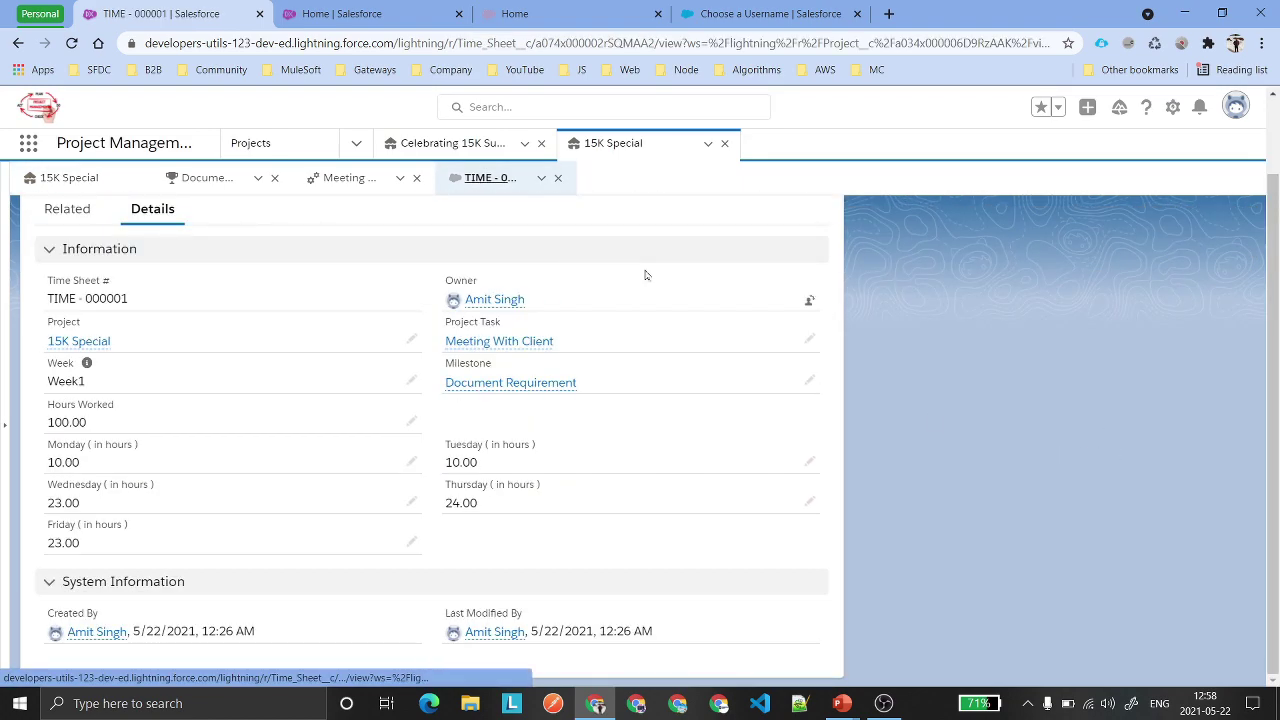
pyautogui.click(255, 152)
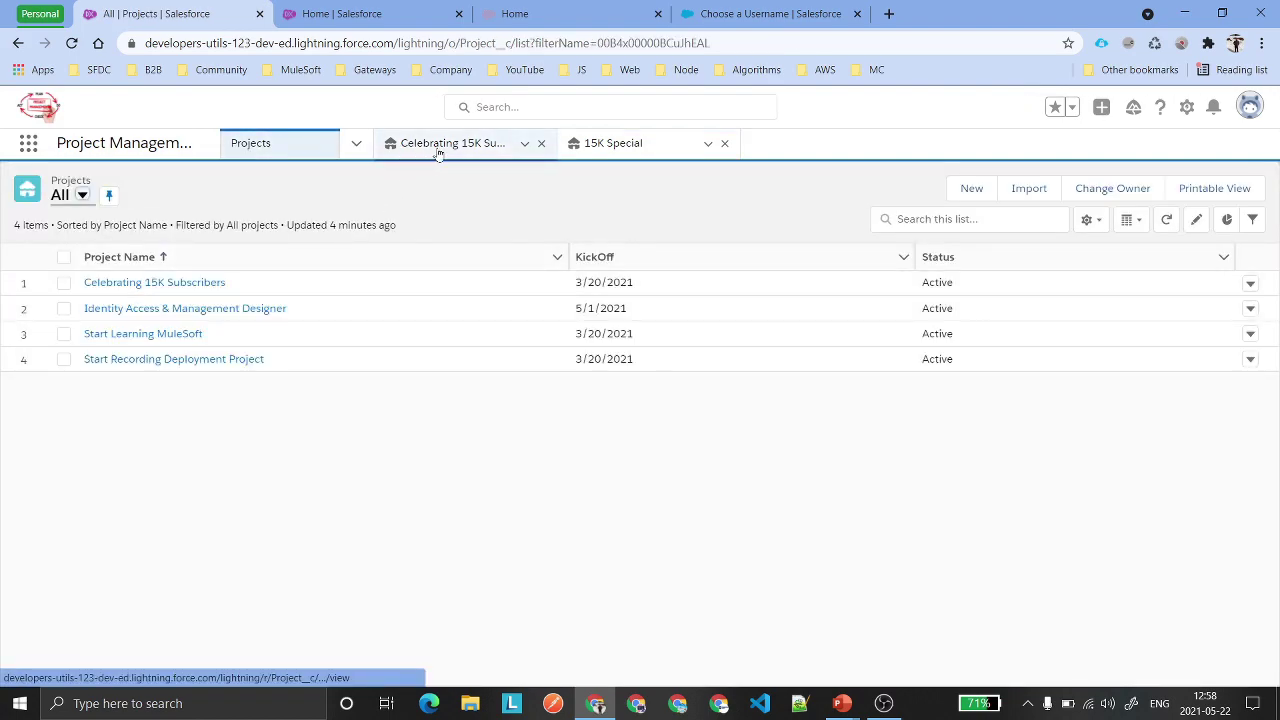
# Open the Celebrating 15K Subscribers project and close the other open record subtabs.
pyautogui.click(438, 152)
pyautogui.click(416, 178)
pyautogui.click(274, 178)
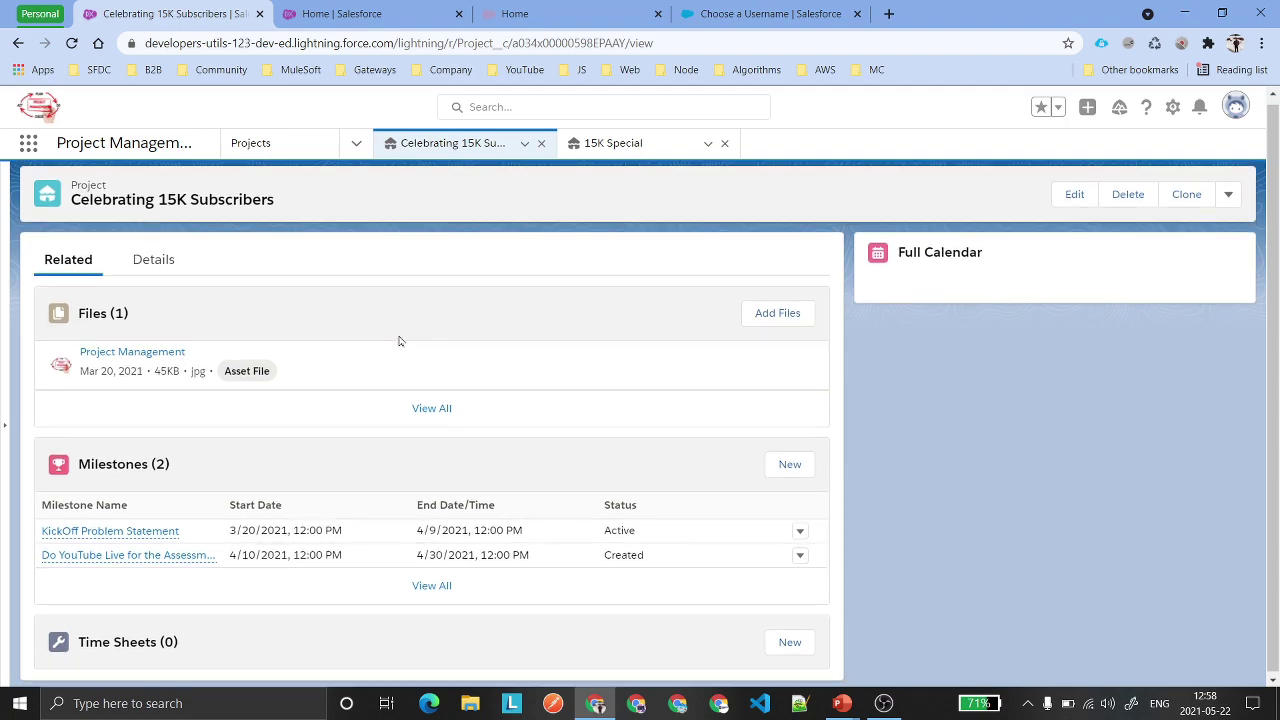
pyautogui.click(357, 145)
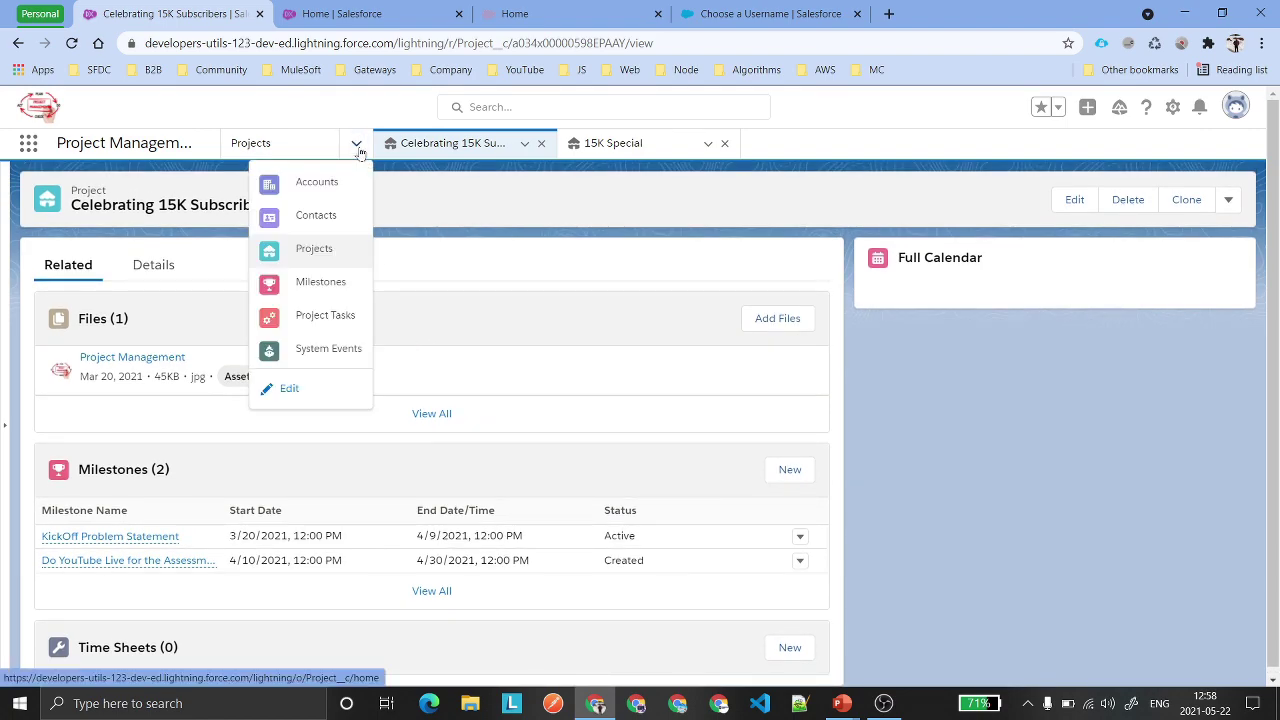
pyautogui.click(448, 249)
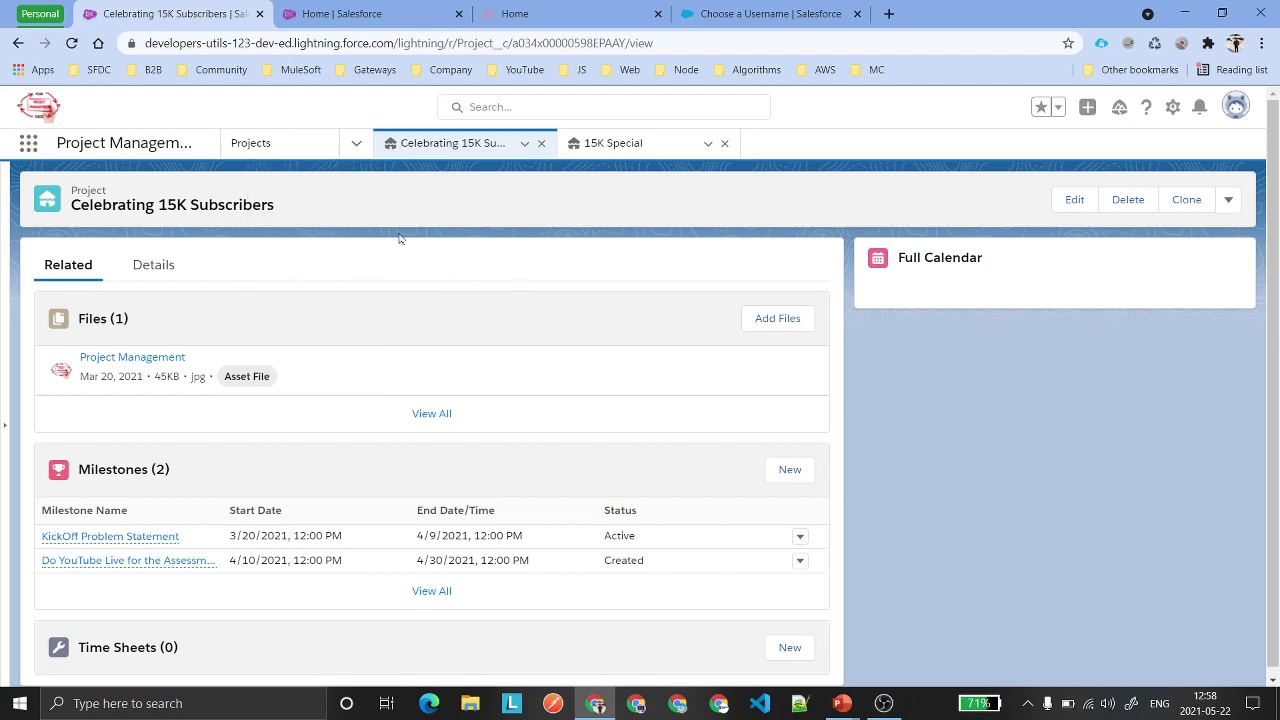
# Search the App Launcher for 'cont' and switch to the Content app.
pyautogui.hotkey('ctrl', '.')
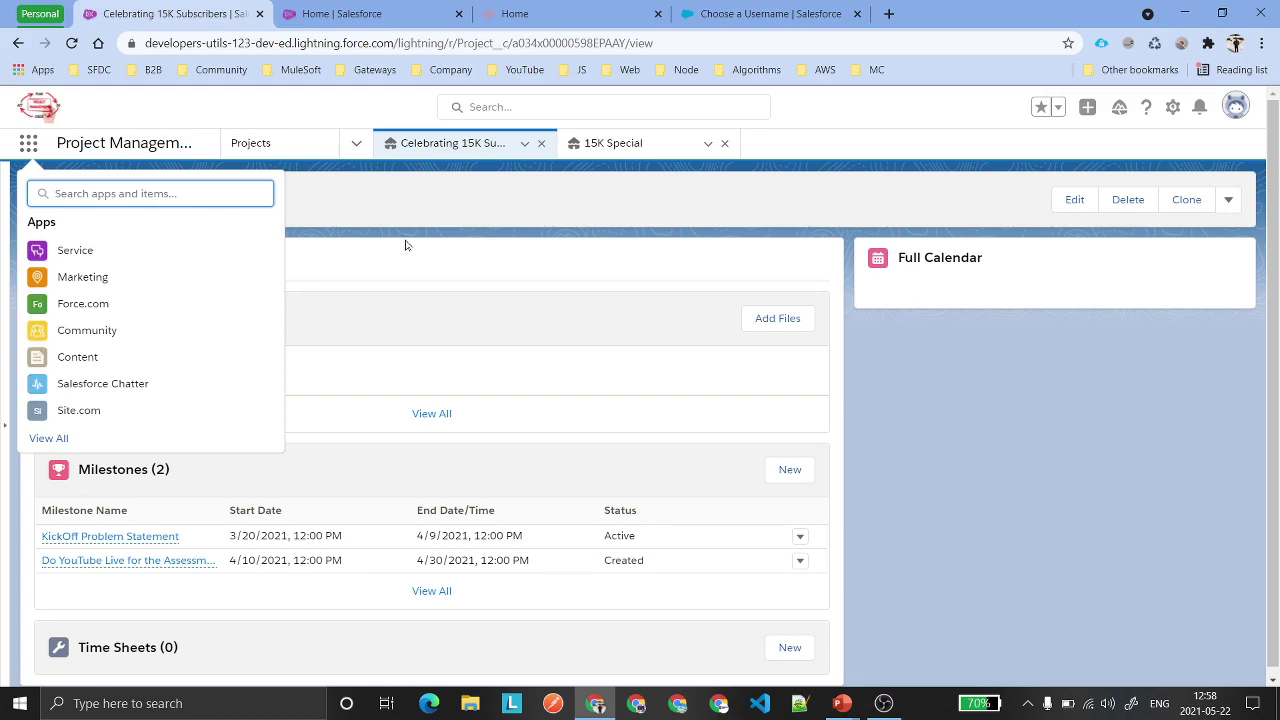
pyautogui.write('cont')
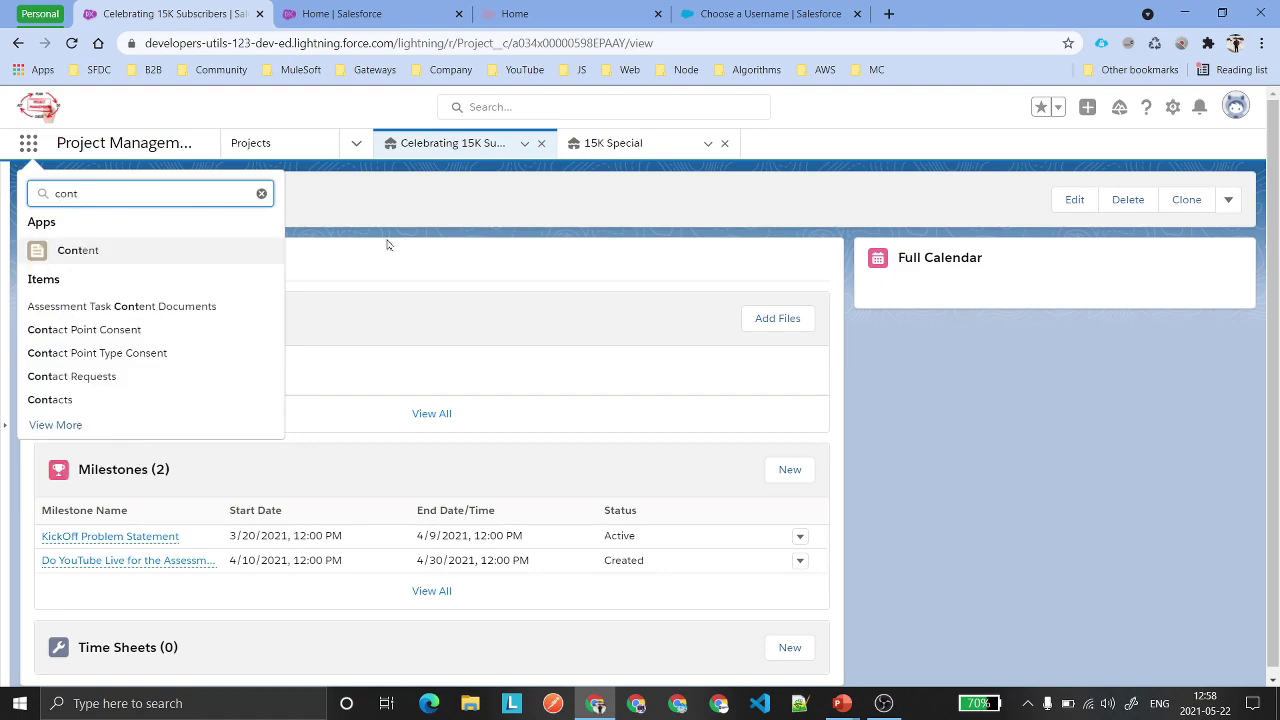
pyautogui.click(97, 251)
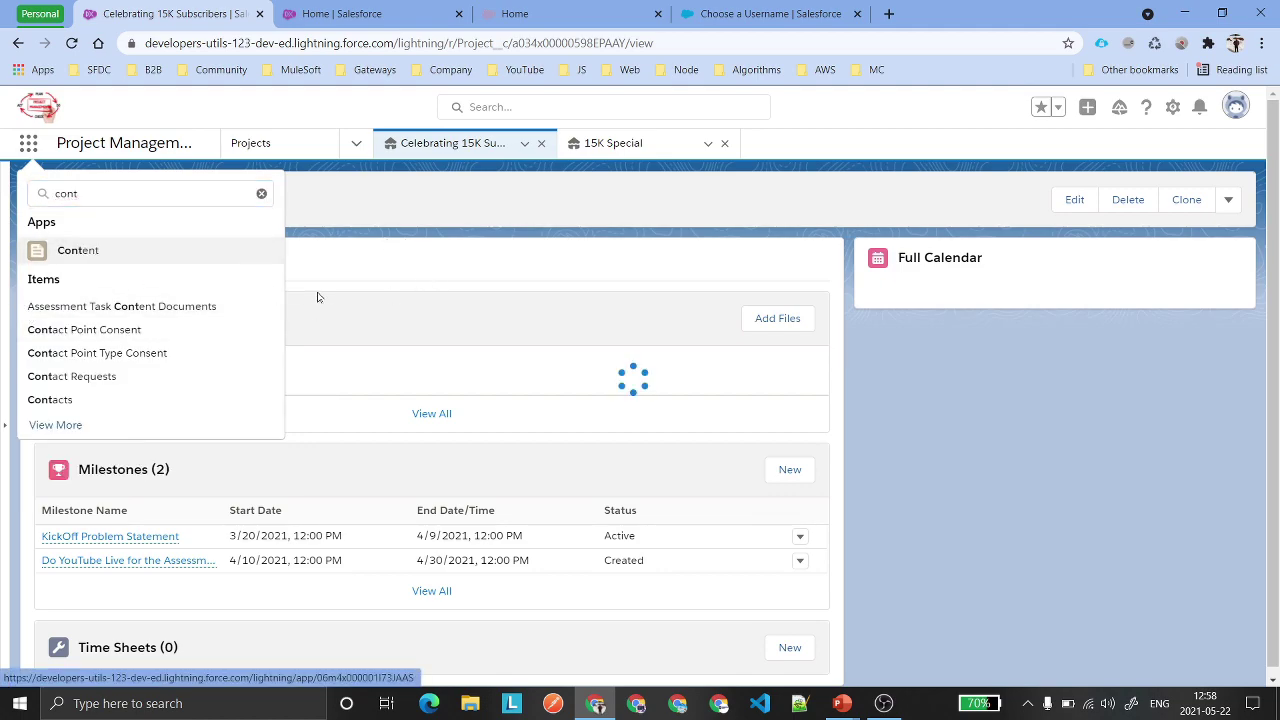